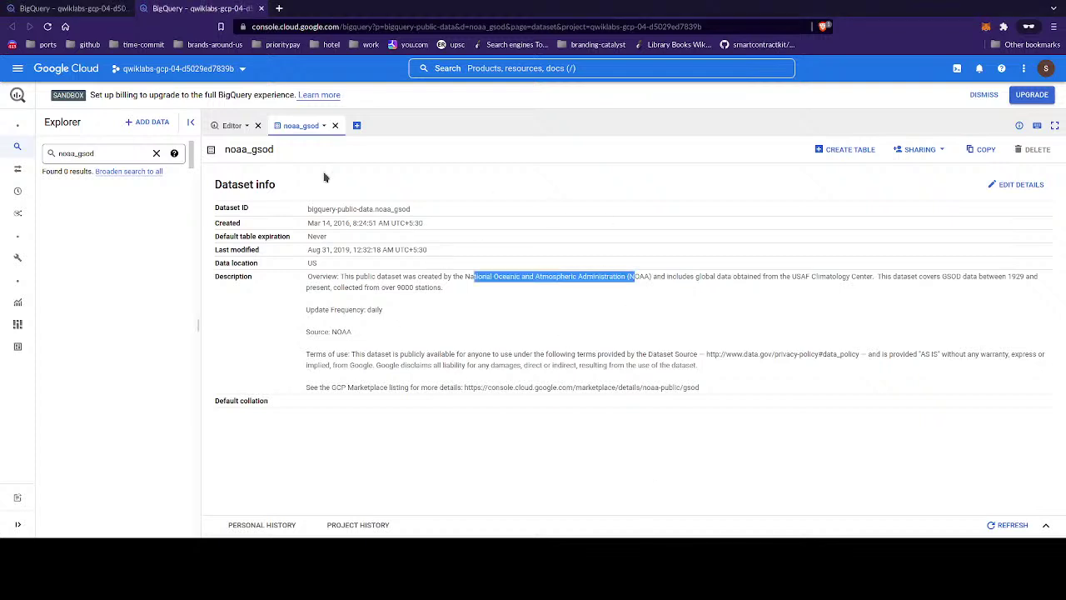
- Go to BigQuery and clear the noaa_gsod search from the Explorer
left_click(15, 68)
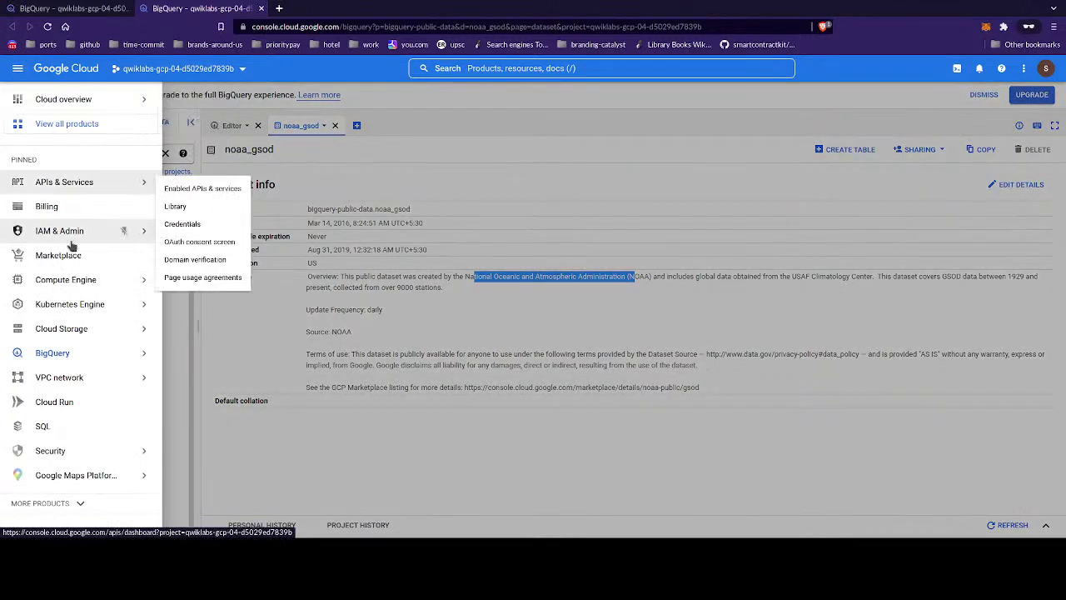
left_click(79, 360)
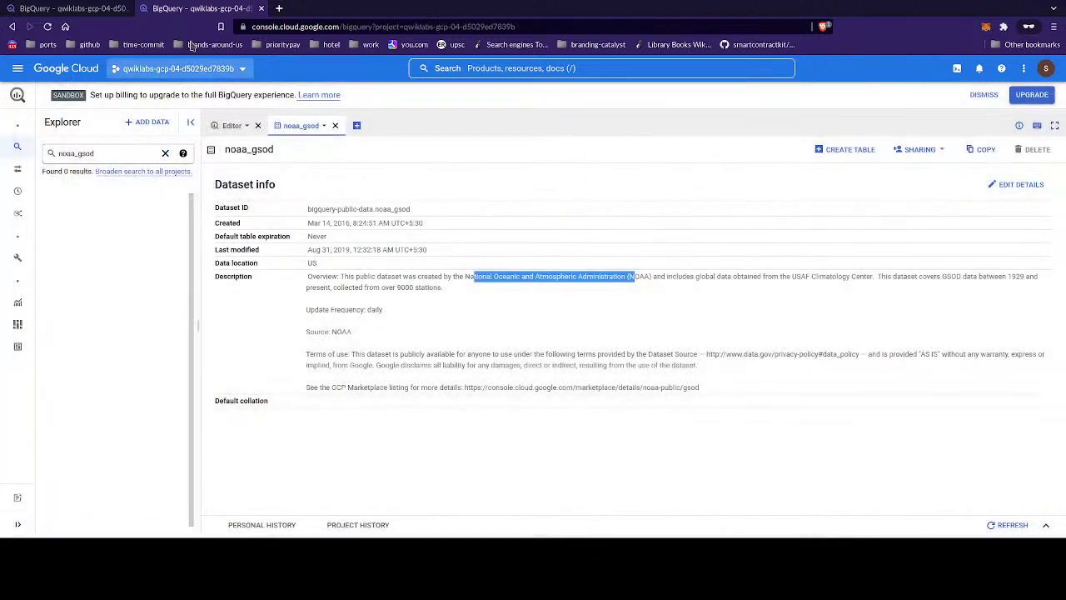
double_click(97, 156)
key("BackSpace")
left_click(151, 255)
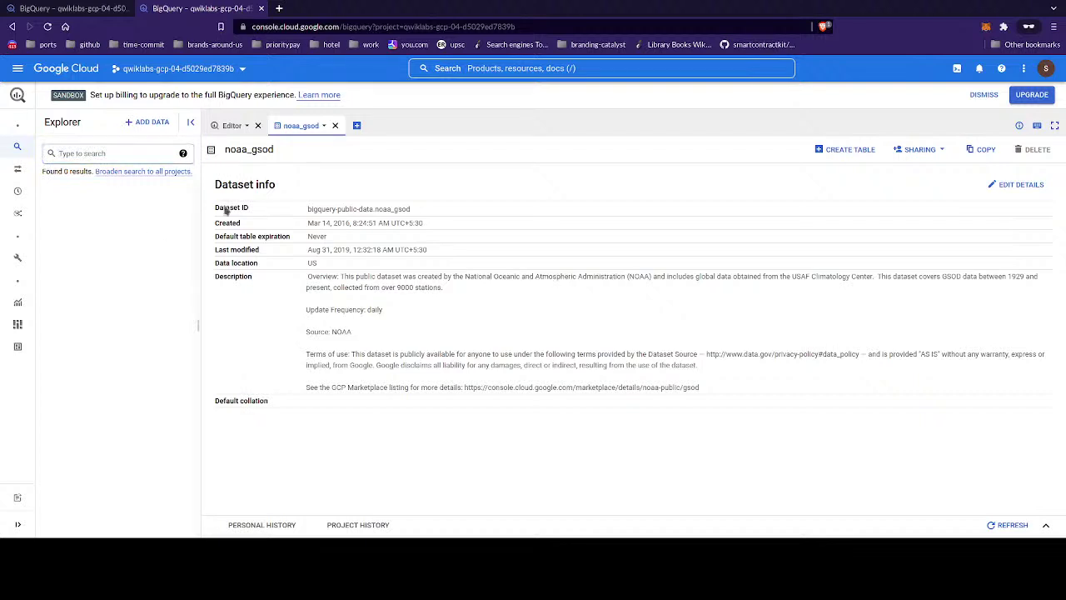
- Open the public datasets catalogue in Marketplace and search it for noaa_gsod
left_click(150, 125)
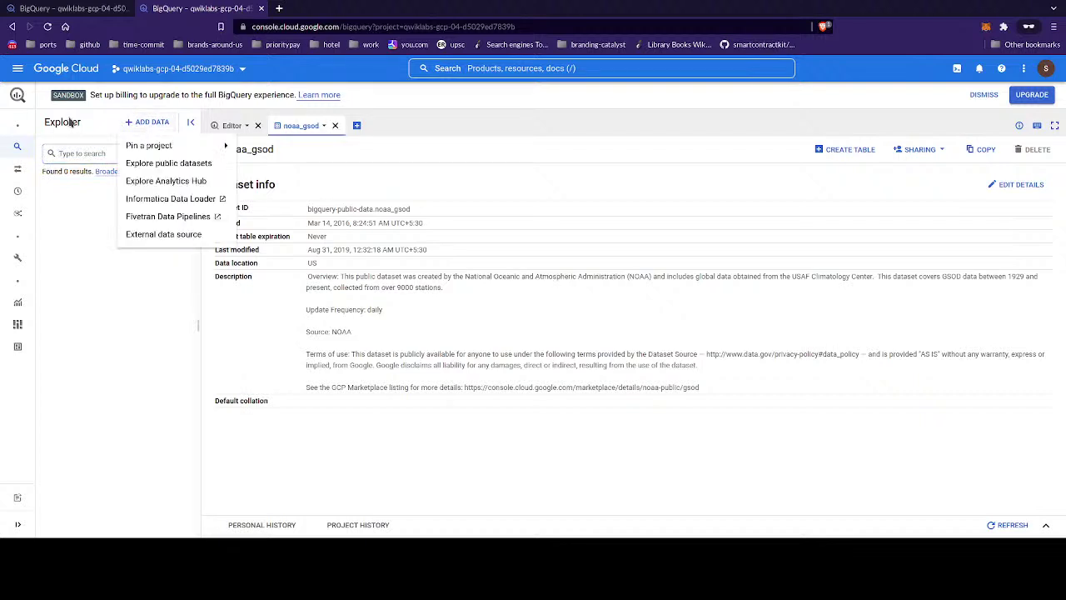
mouse_move(200, 151)
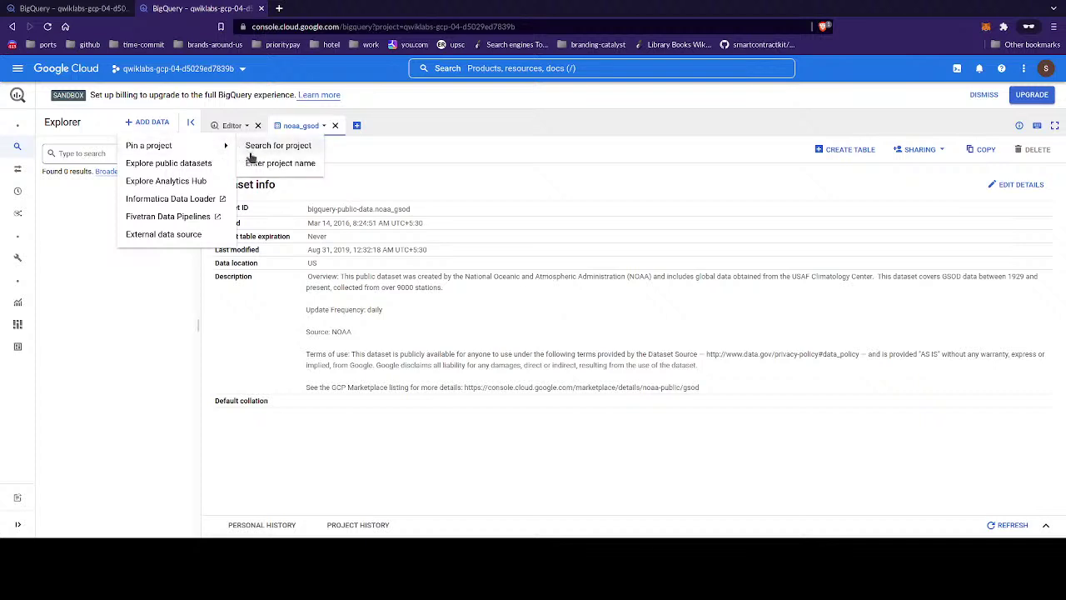
left_click(177, 165)
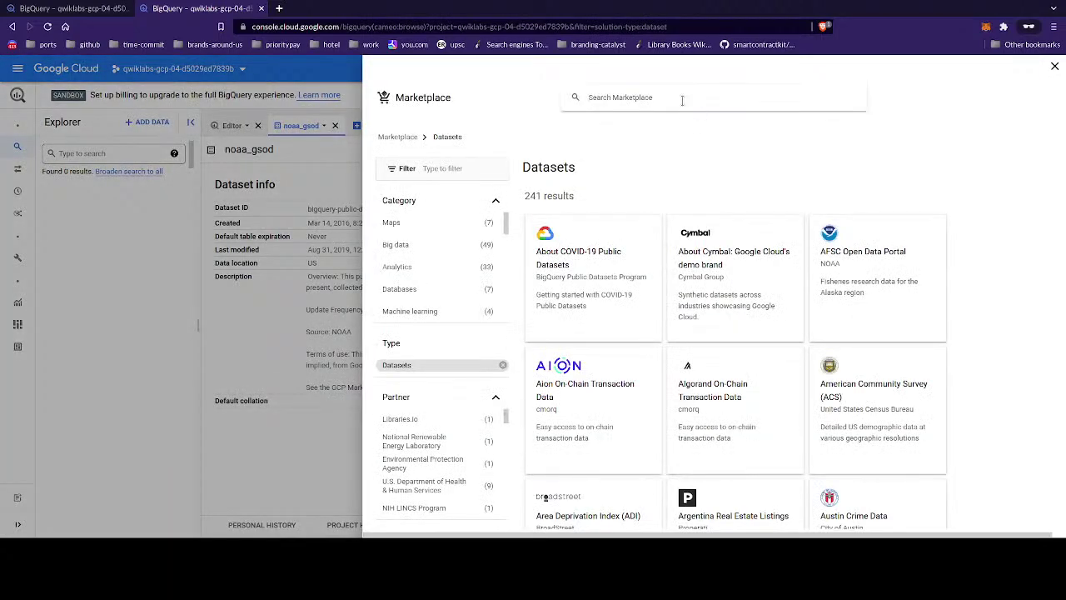
scroll(642, 307, "down", 10)
scroll(643, 307, "up", 10)
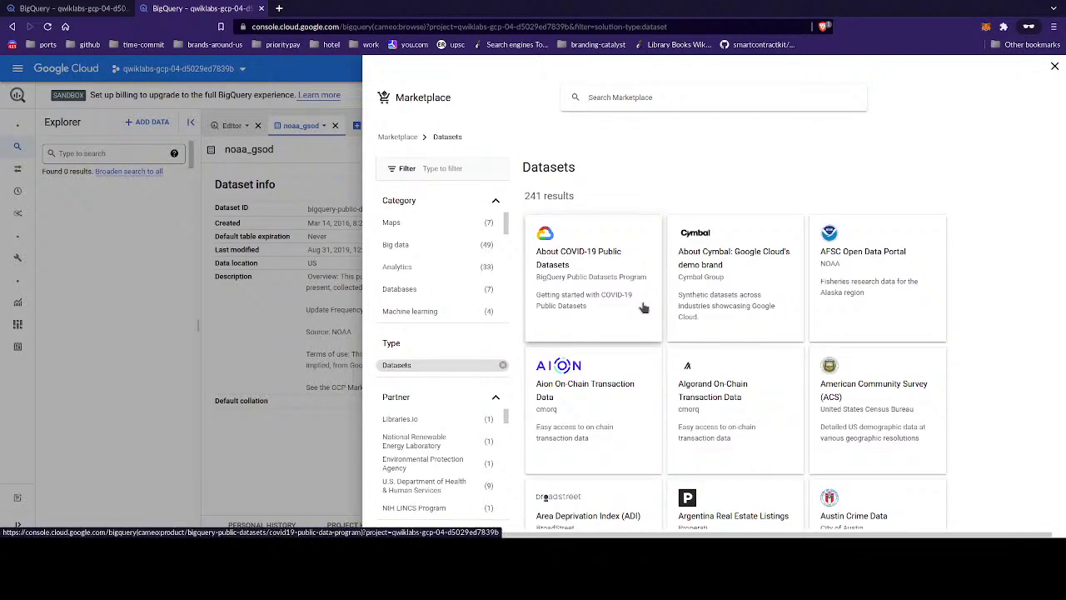
key("slash")
type("noaa_gs")
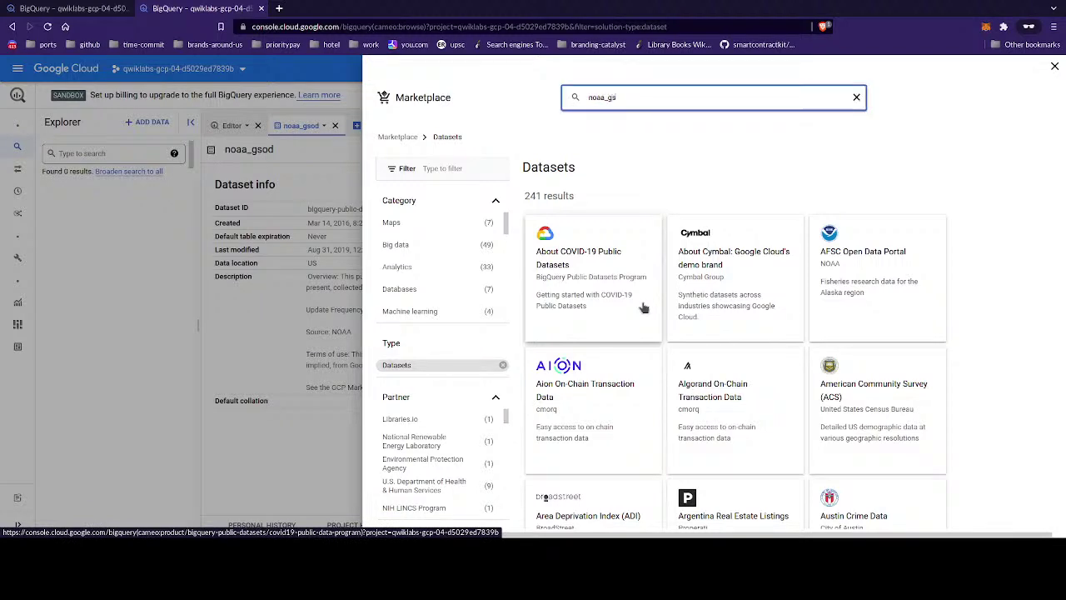
type("od")
key("Return")
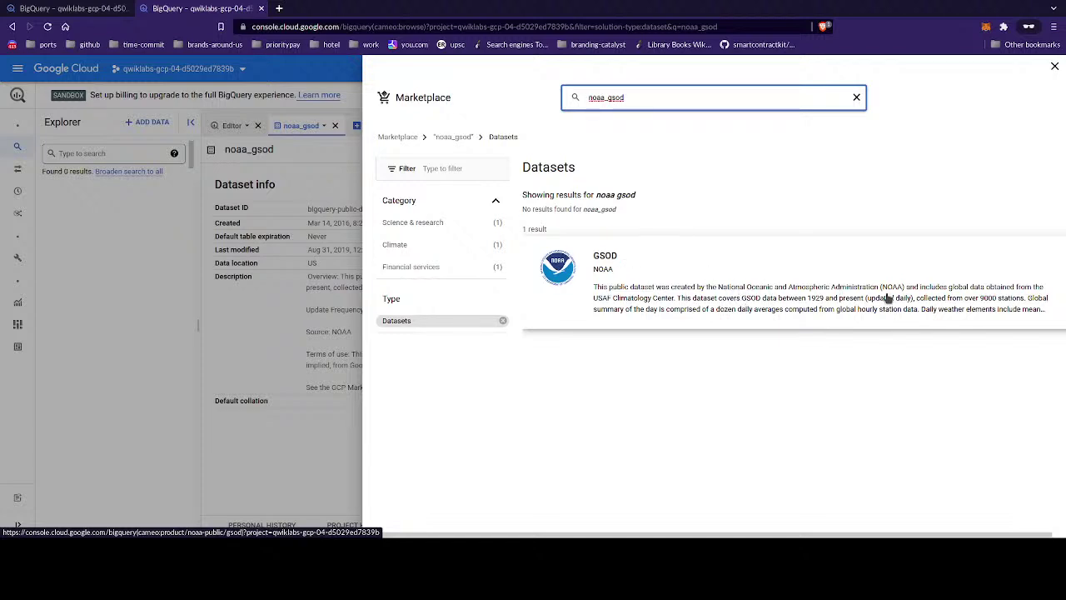
- Open the GSOD listing by NOAA, view its dataset in BigQuery and dismiss the feature notices
left_click(794, 264)
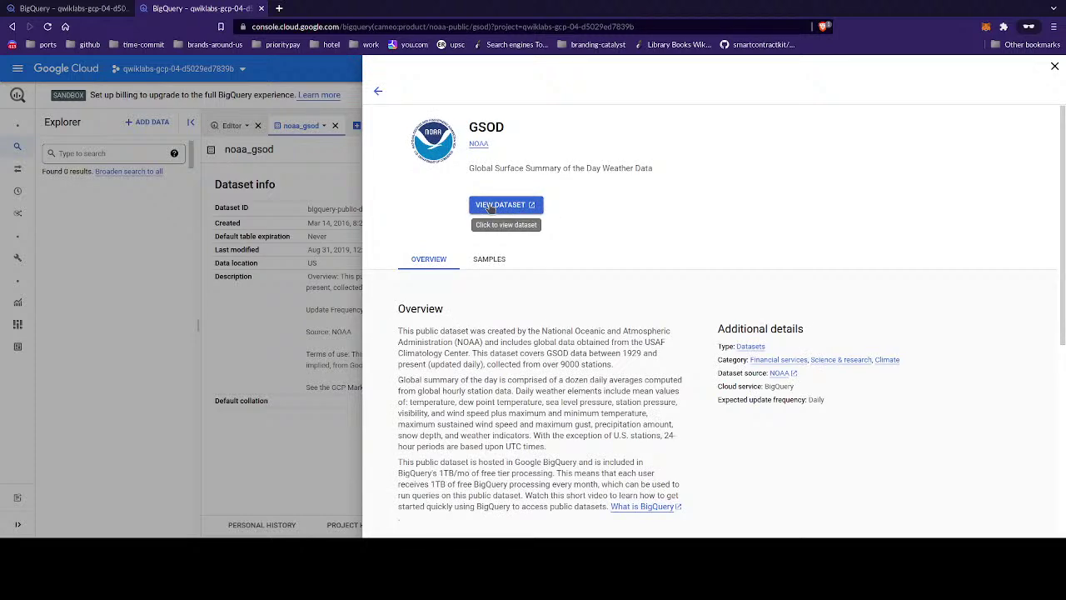
left_click(490, 260)
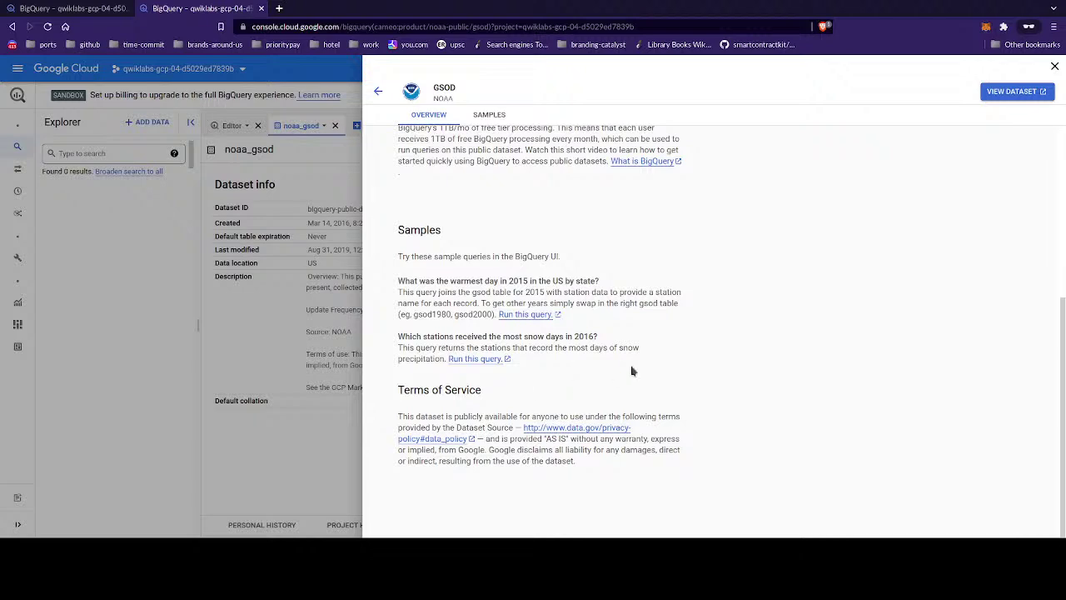
scroll(632, 371, "up", 5)
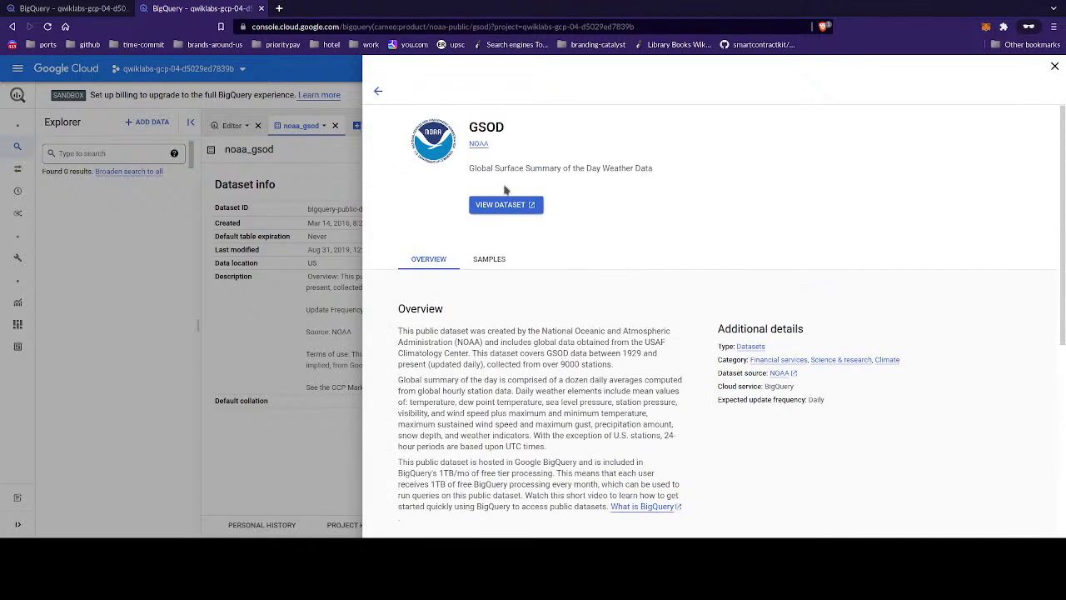
left_click(504, 202)
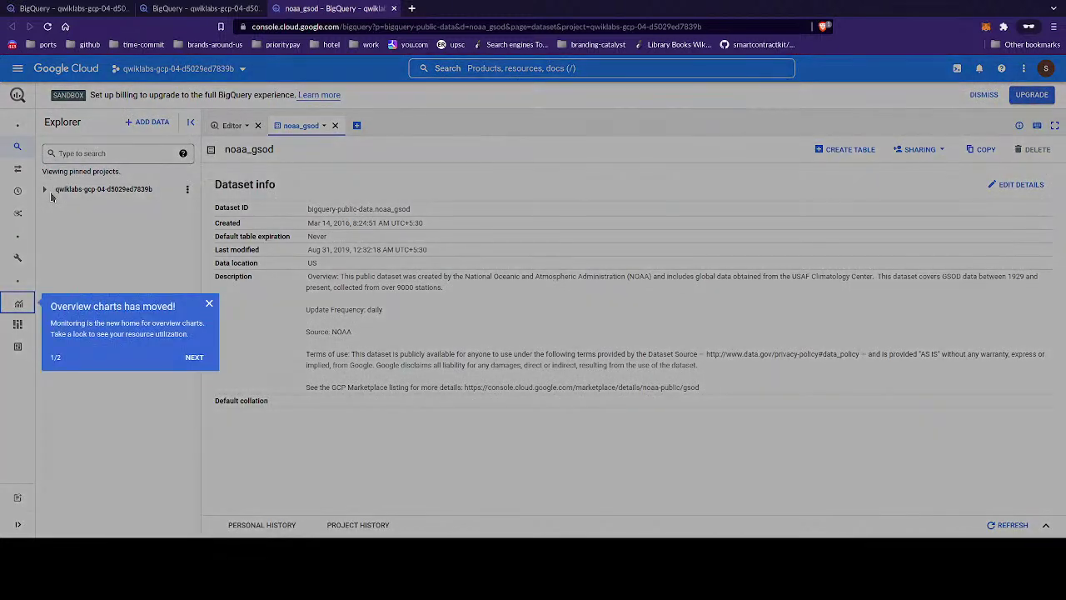
left_click(194, 356)
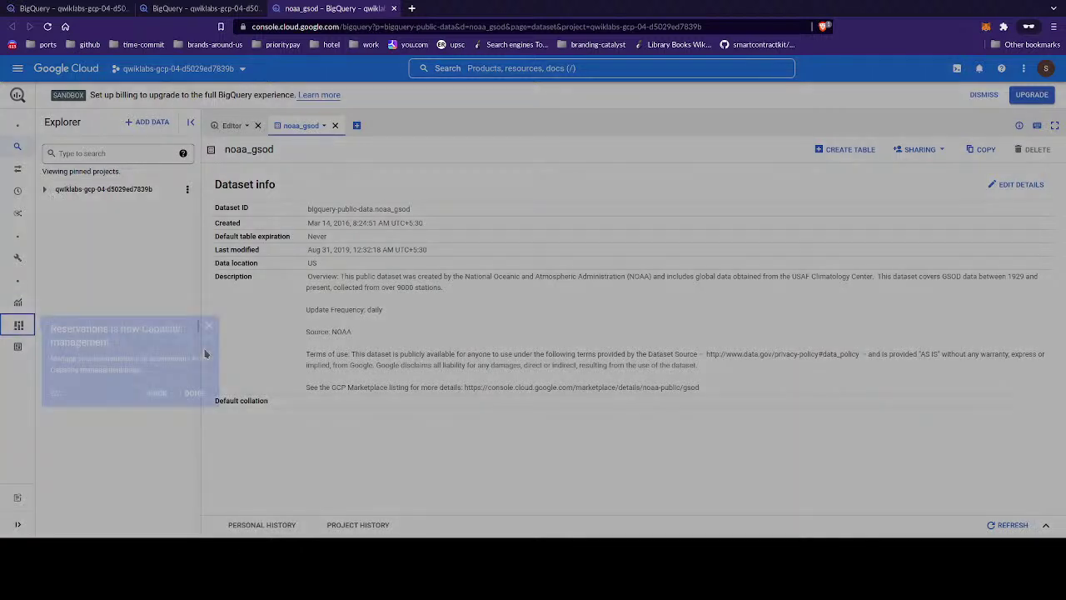
left_click(209, 325)
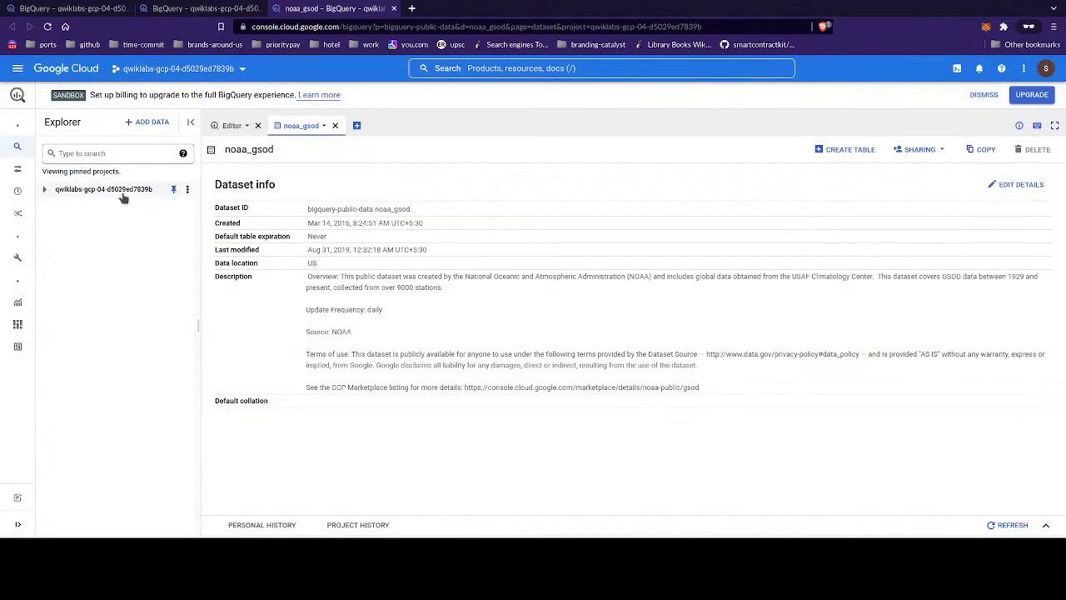
- Pin the project named bigquery-public-data to the Explorer by entering its project name
left_click(46, 189)
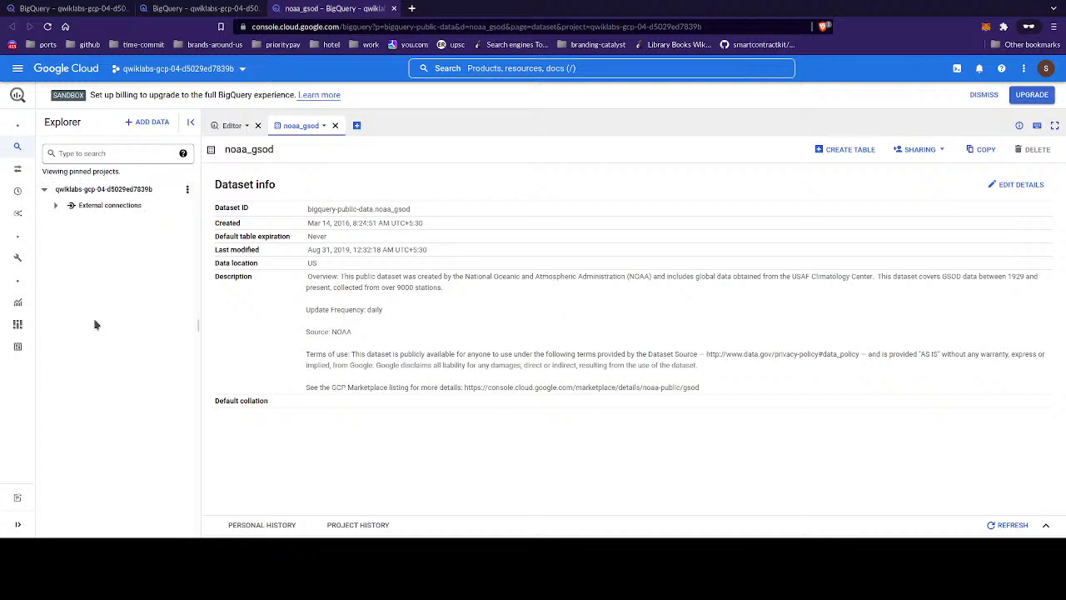
left_click(56, 205)
left_click(149, 124)
mouse_move(174, 150)
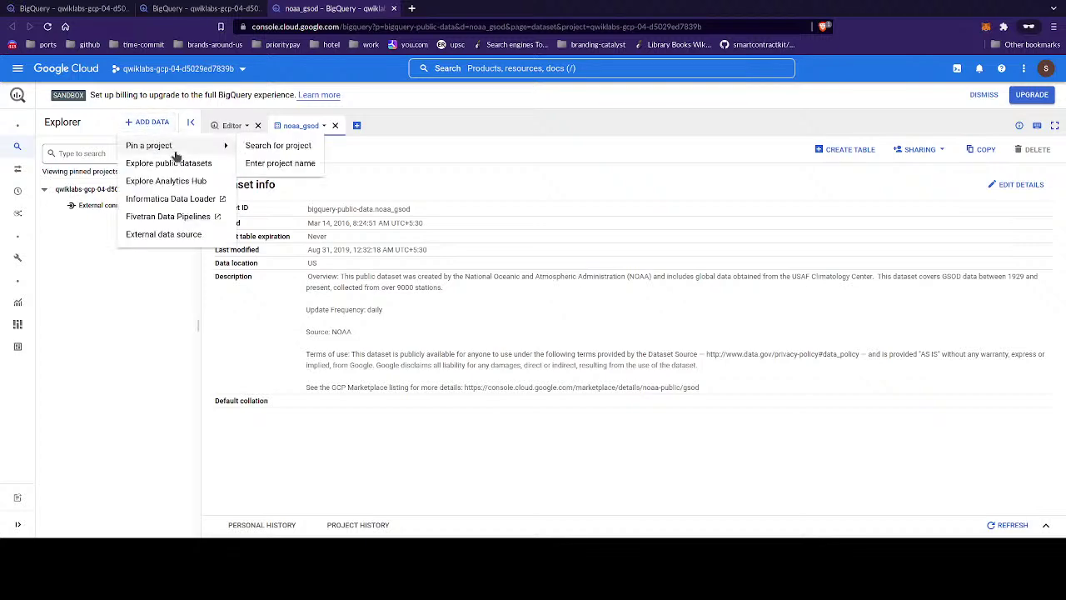
left_click(281, 164)
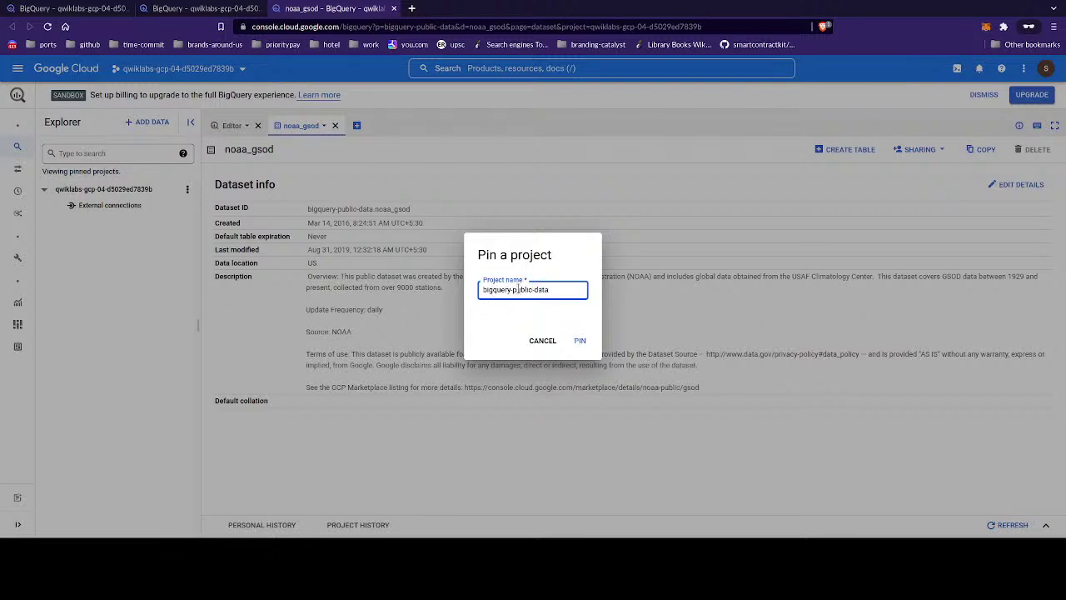
left_click(580, 341)
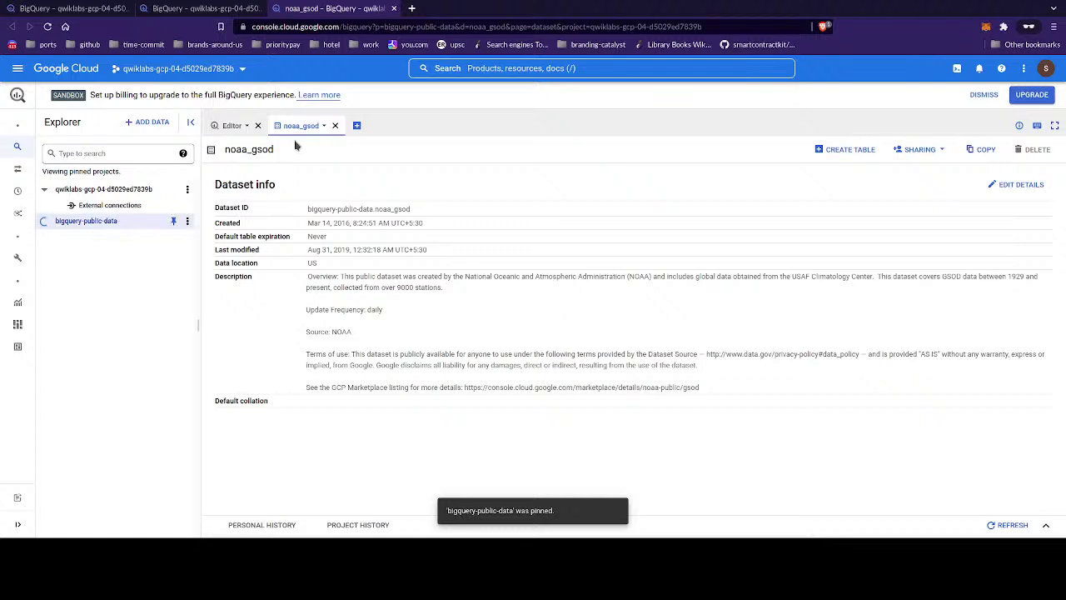
- Expand bigquery-public-data and its cms_codes dataset, and view the schema of the icd10_diagnoses_2019 table
left_click(83, 222)
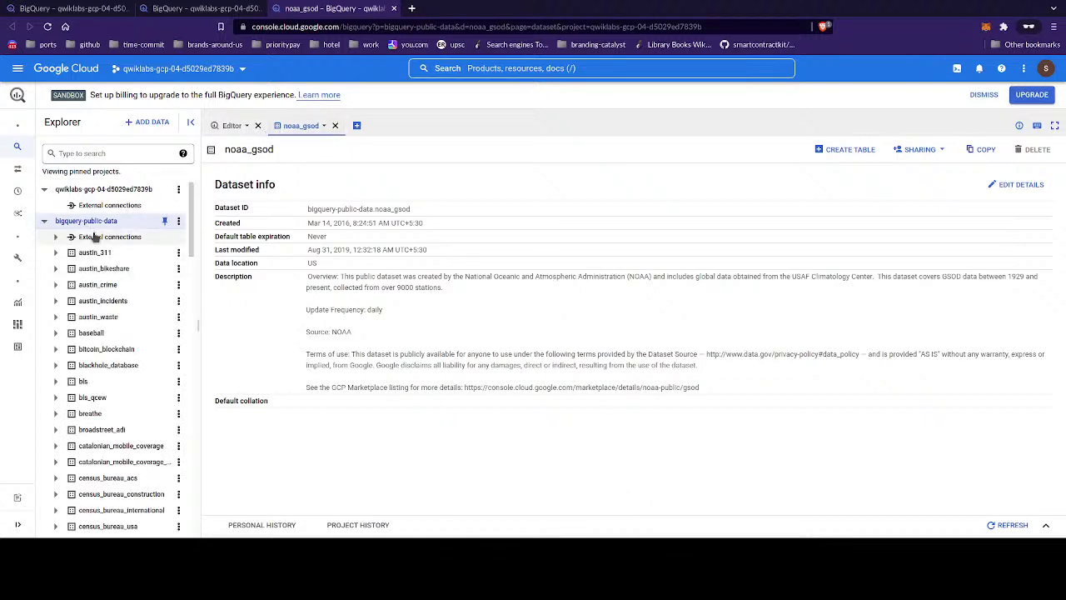
scroll(109, 376, "down", 4)
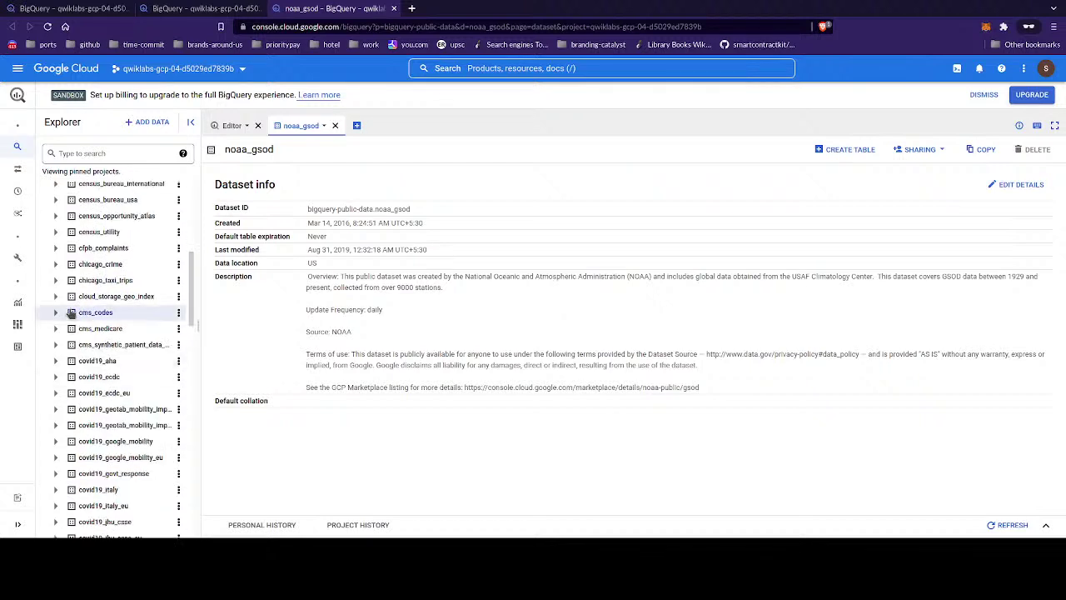
left_click(55, 312)
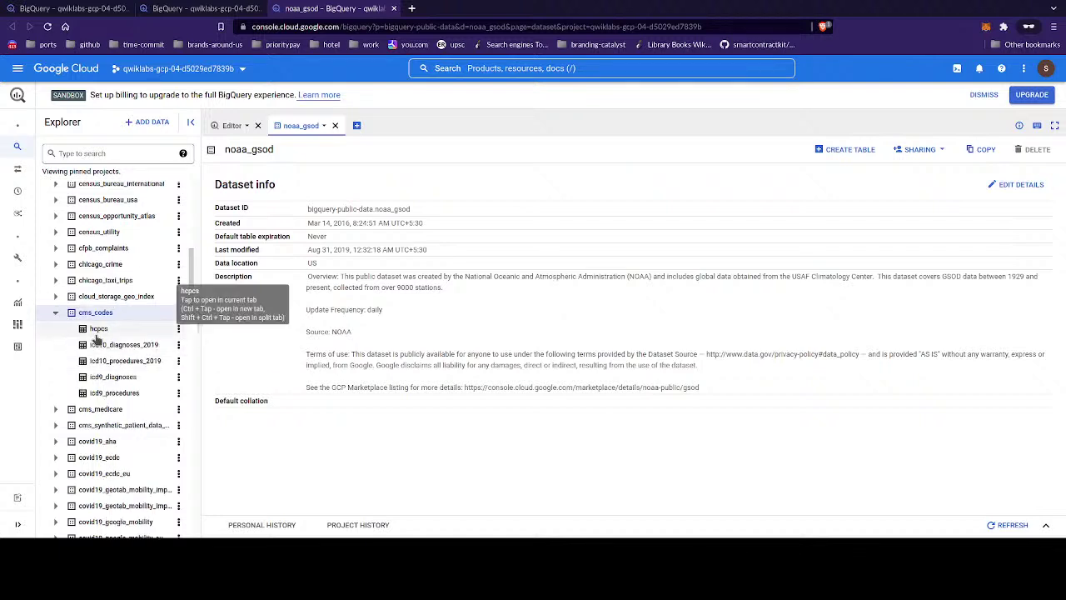
left_click(106, 345)
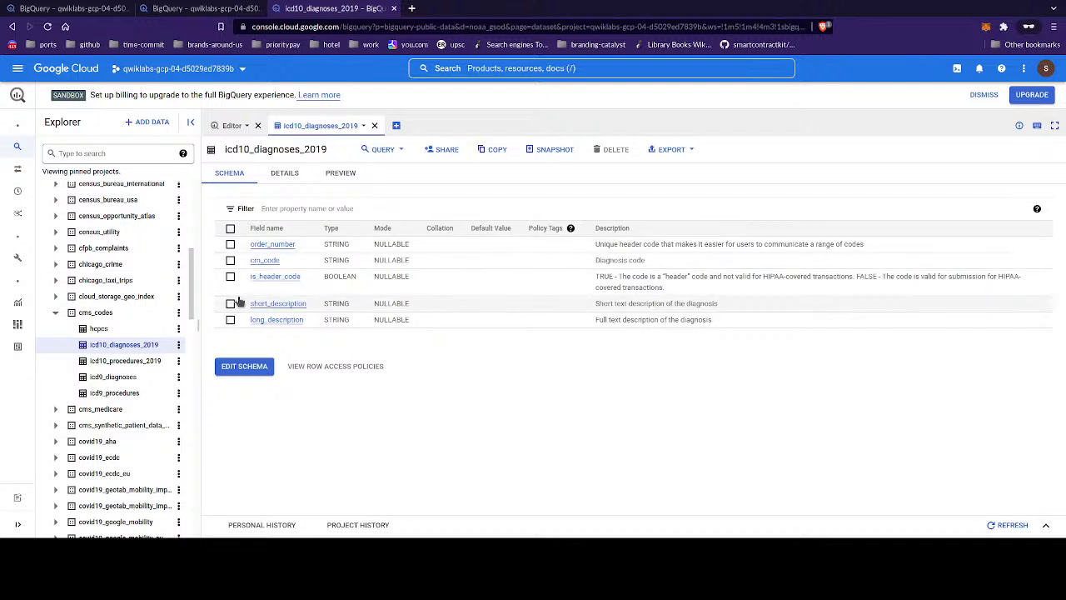
- Look at the tables in the austin_311 dataset, and collapse it and the bigquery-public-data project
scroll(150, 314, "up", 5)
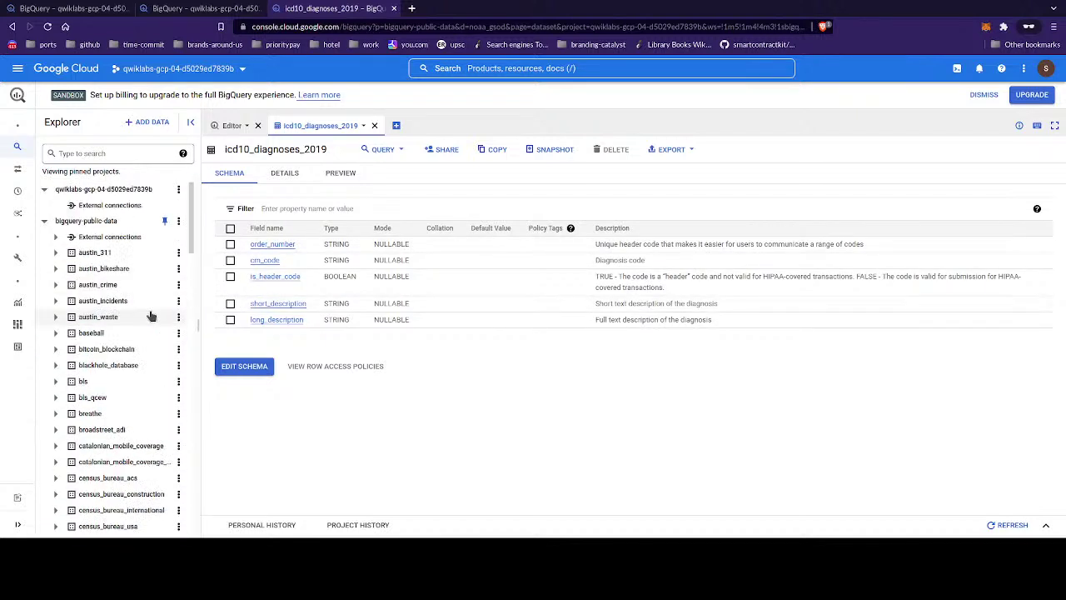
left_click(56, 253)
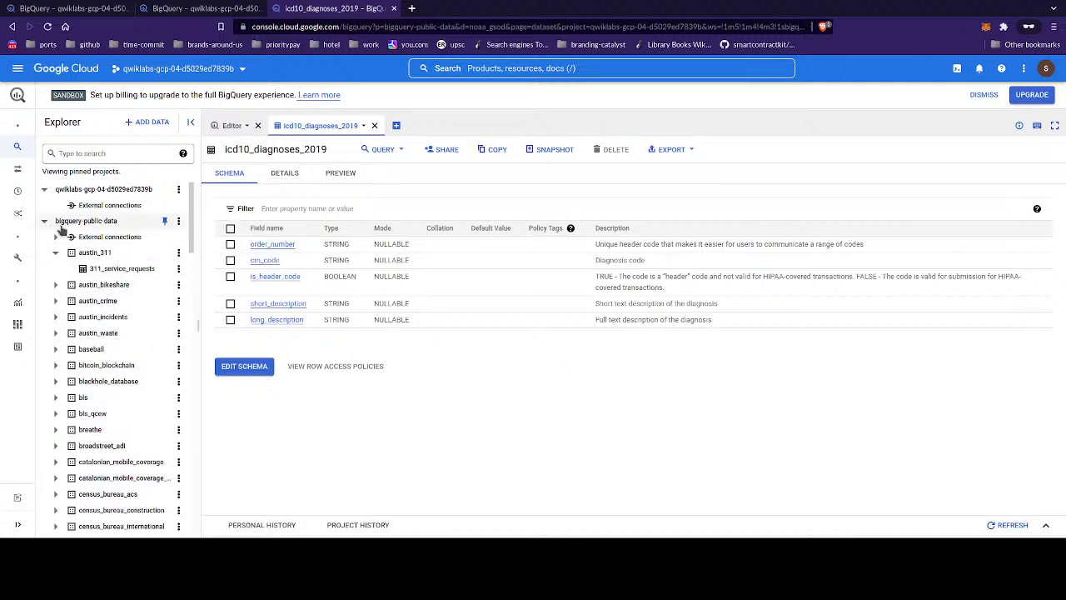
left_click(55, 253)
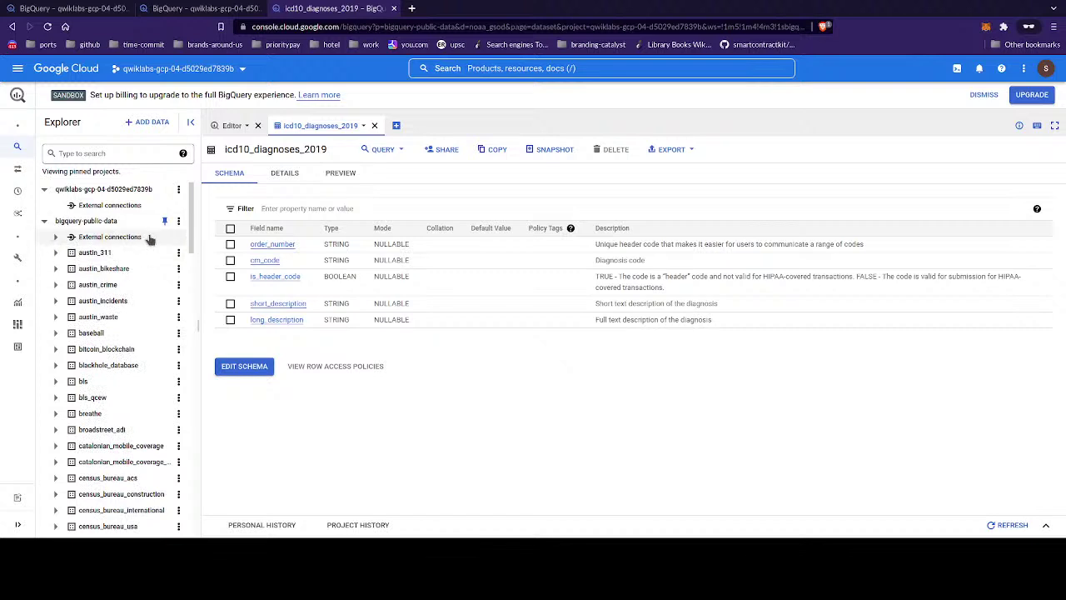
left_click(42, 222)
- Pin the qwiklabs-gcp-04-d5029ed7839b project through the project search and unpin bigquery-public-data
left_click(164, 122)
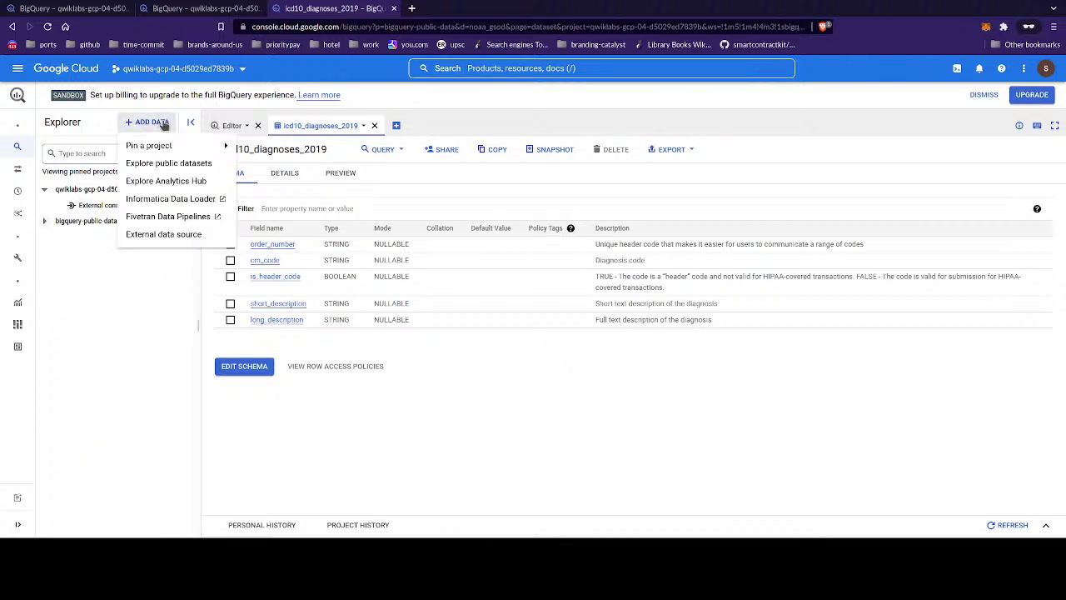
mouse_move(193, 152)
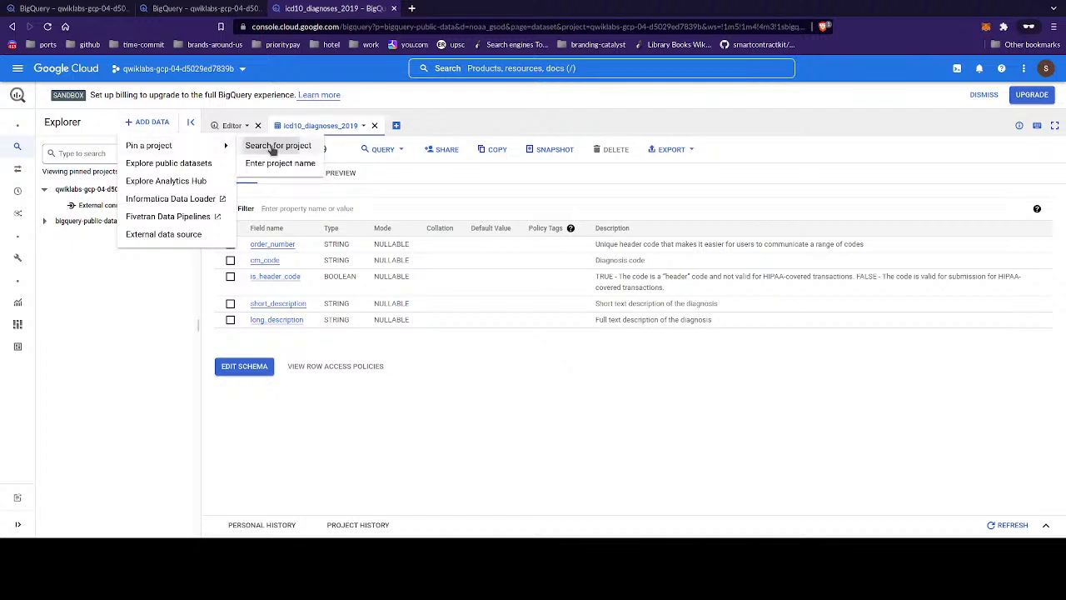
left_click(273, 147)
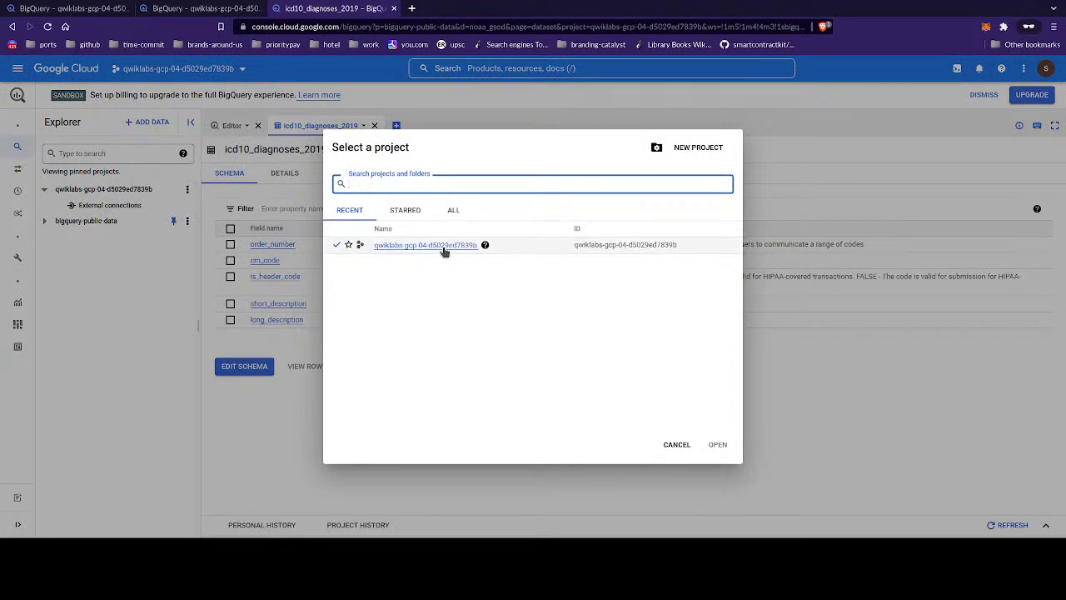
left_click(424, 245)
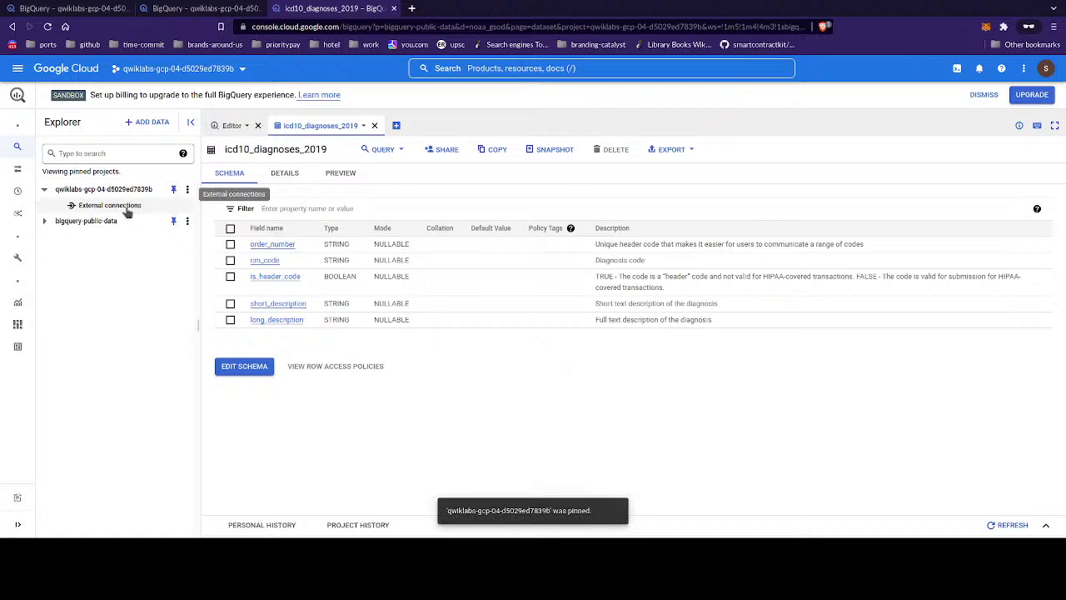
left_click(174, 223)
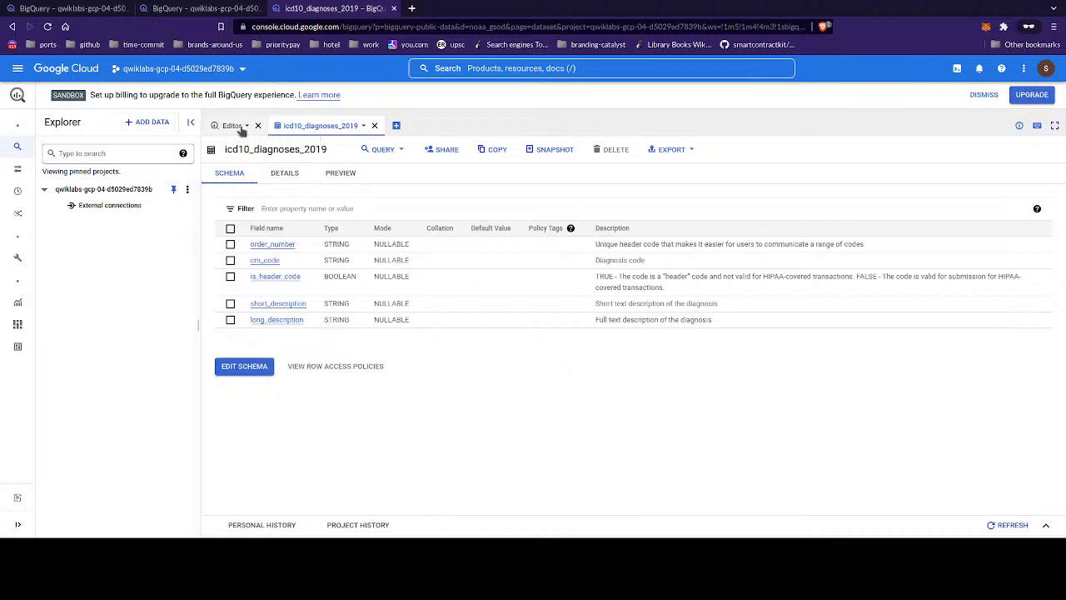
- Search the Marketplace's public datasets for noaa_gsod and view NOAA's GSOD dataset in BigQuery
left_click(166, 129)
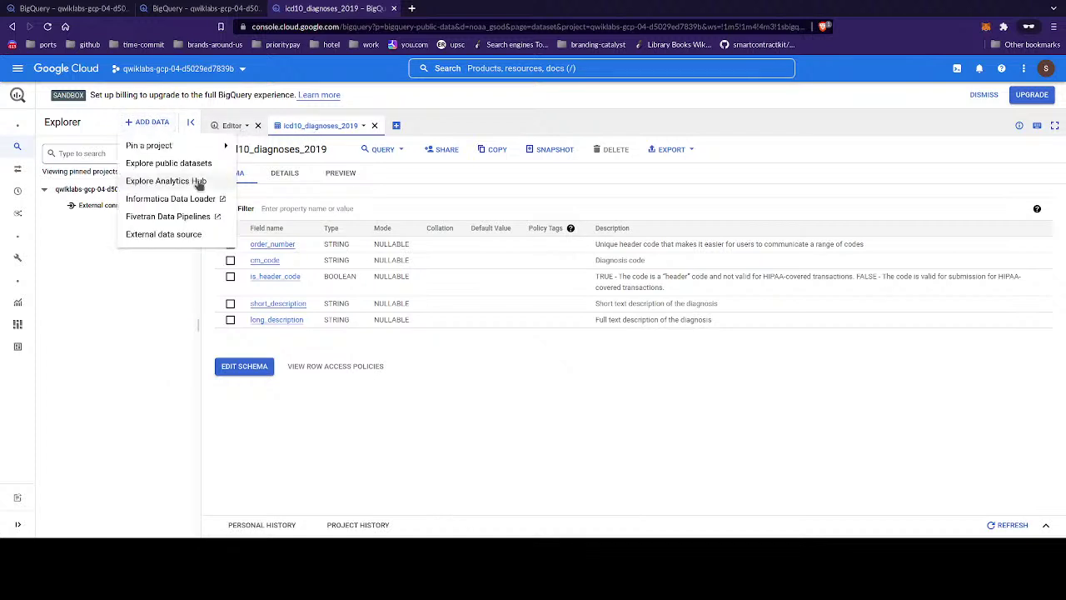
mouse_move(177, 149)
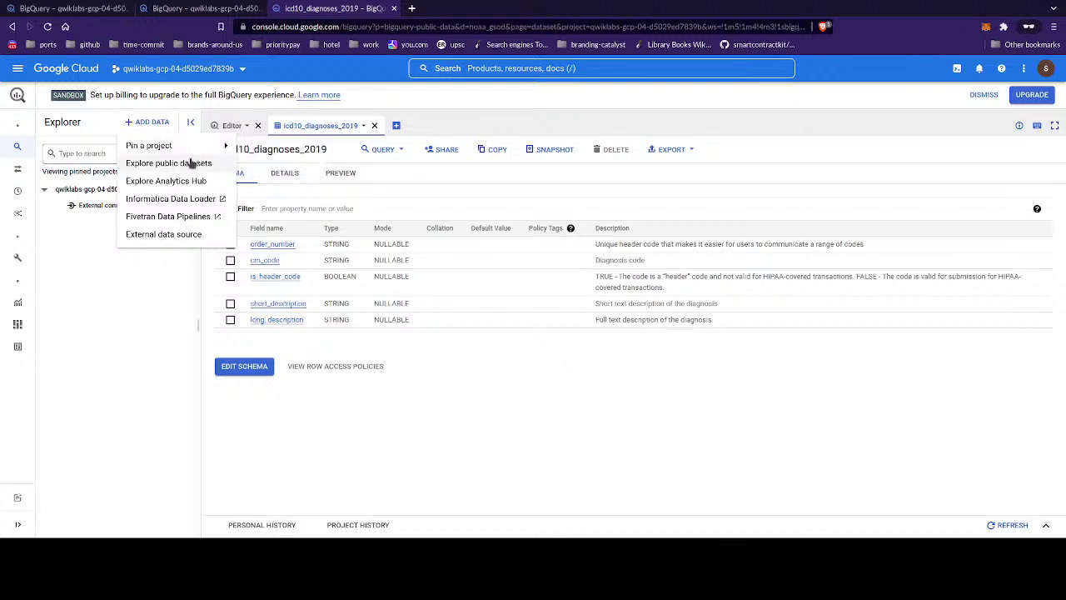
left_click(190, 161)
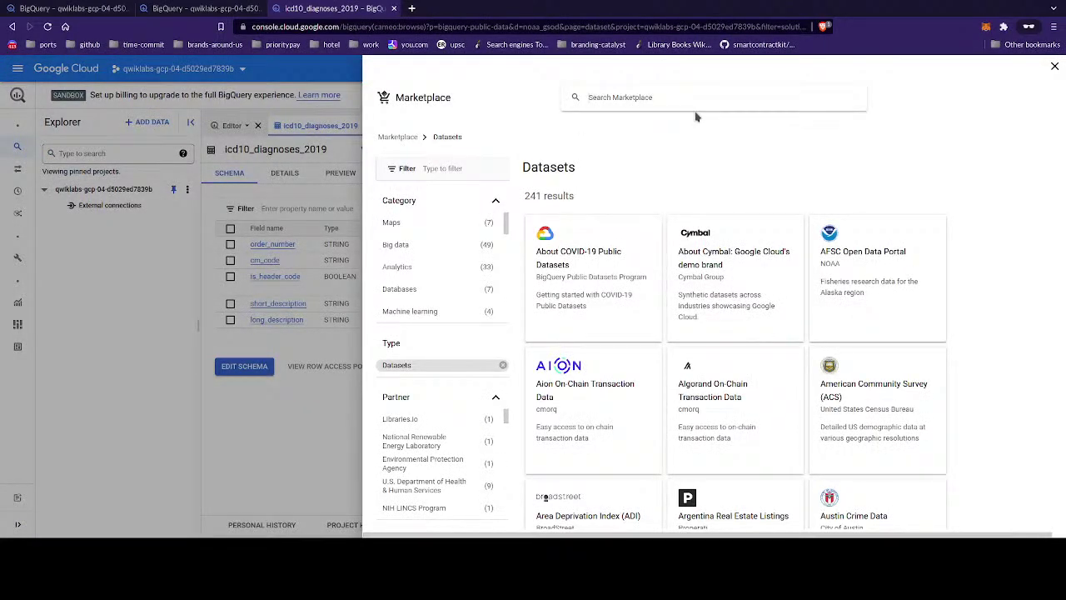
left_click(761, 99)
type("noaa_gso")
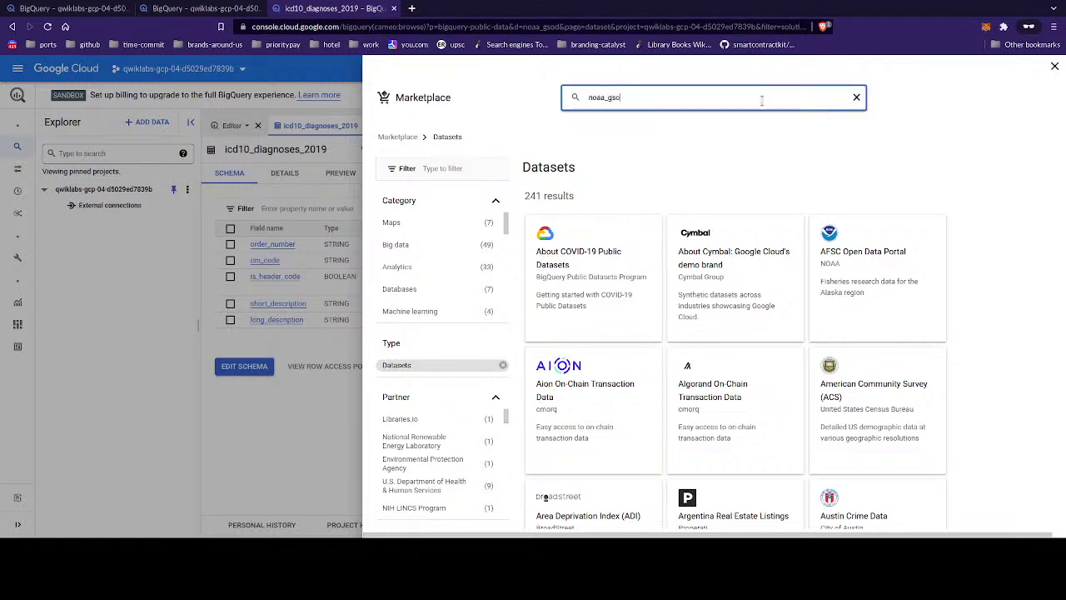
type("d")
key("Return")
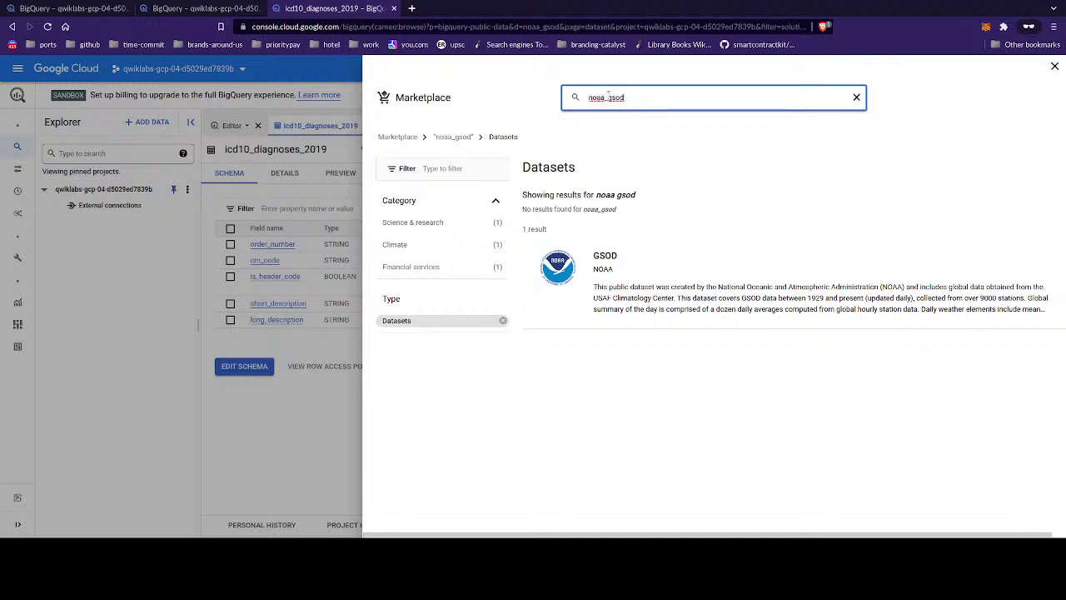
left_click(840, 272)
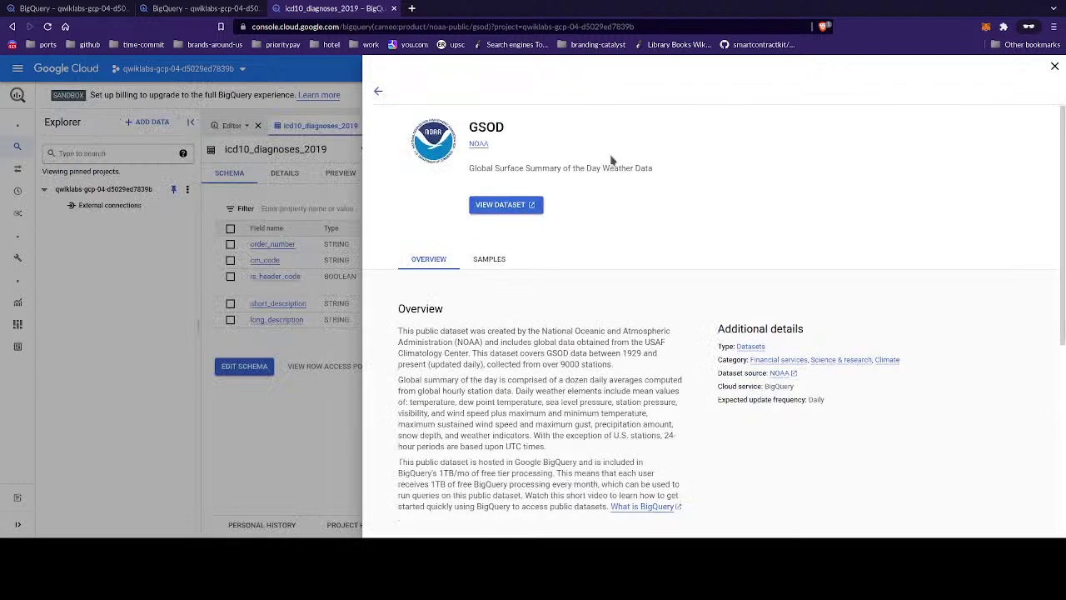
left_click(521, 208)
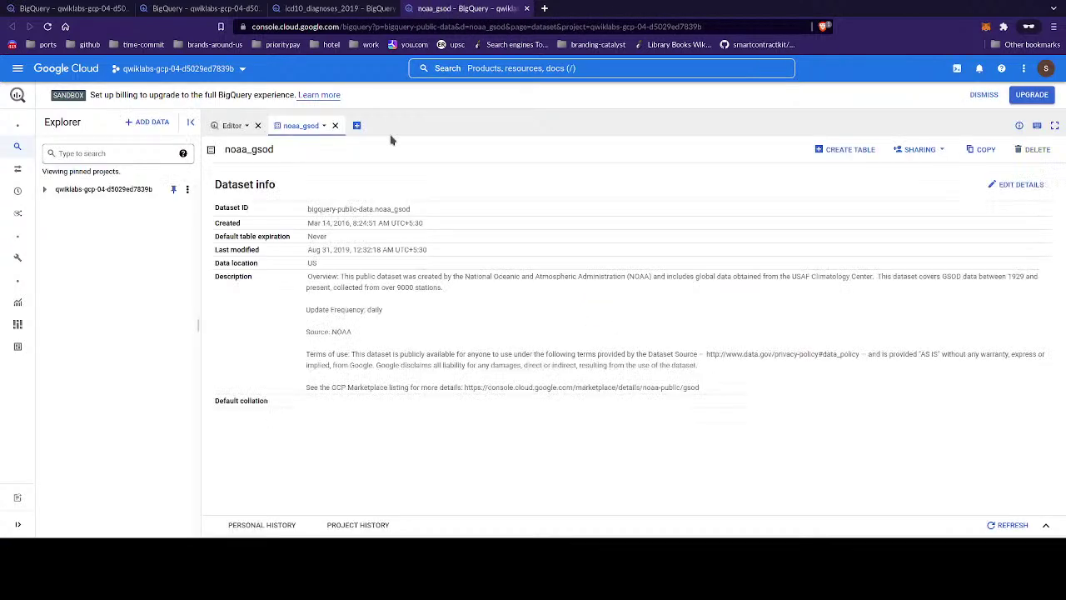
- Copy the noaa_gsod dataset ID, try to pin bigquery-public-data.noaa_gsod as a project by name, and view the error details
left_click(323, 126)
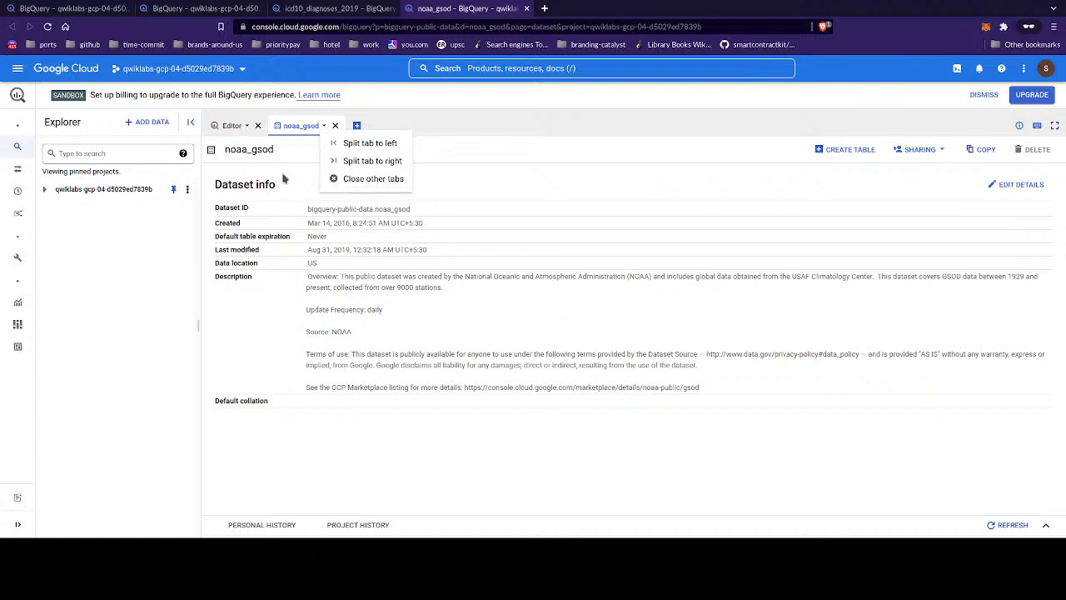
left_click(323, 126)
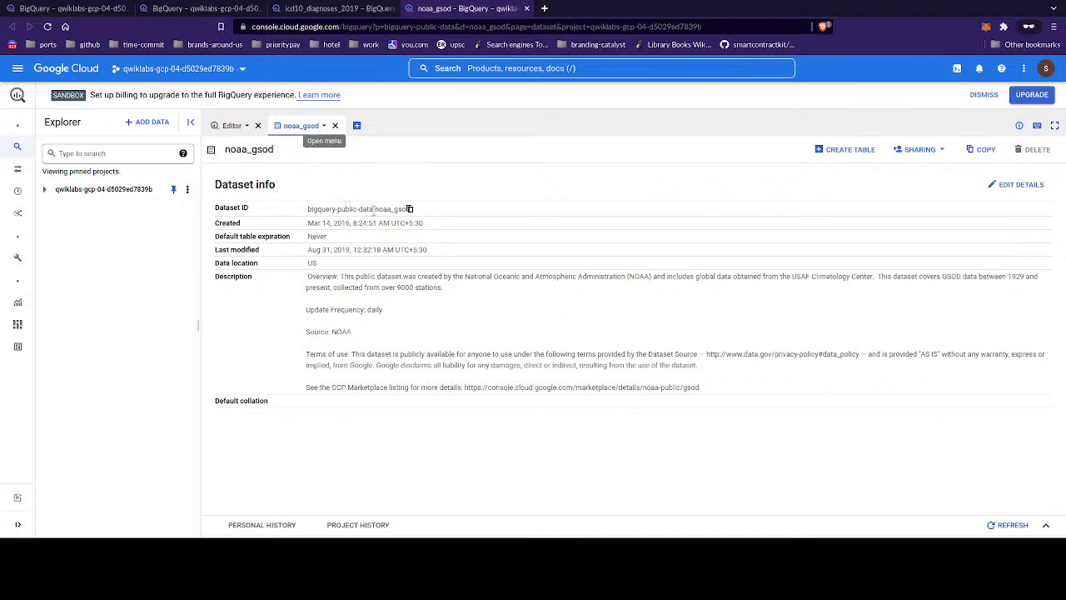
left_click(410, 209)
left_click(137, 123)
mouse_move(165, 150)
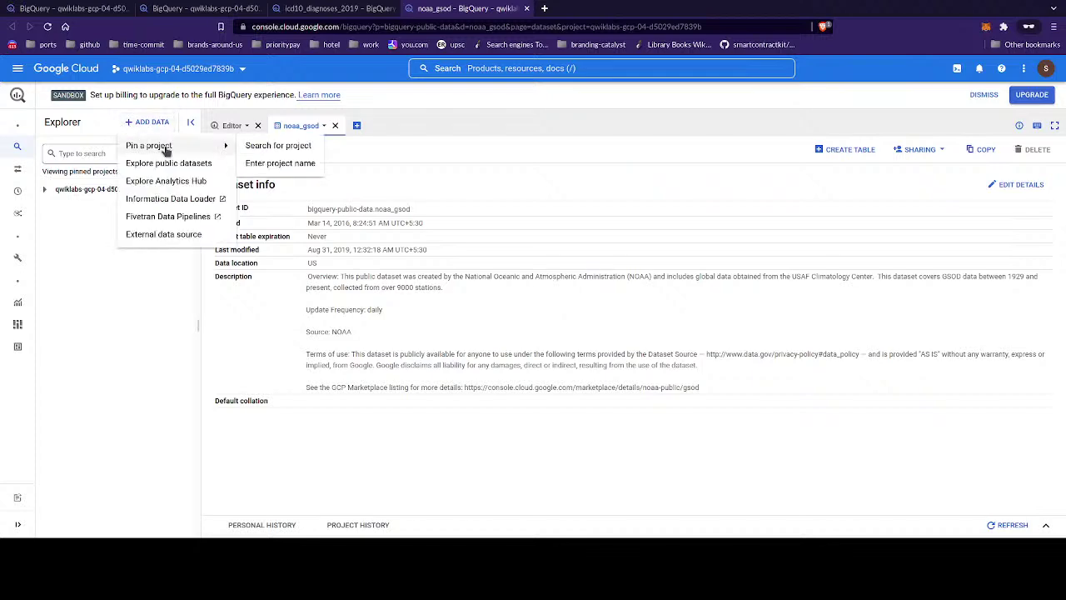
left_click(270, 164)
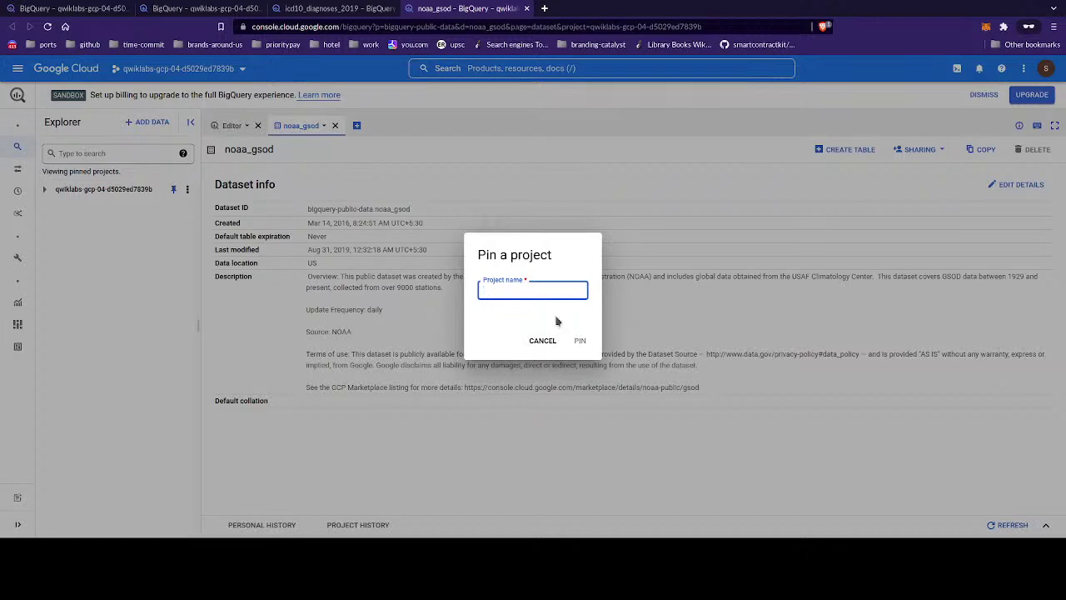
key("ctrl+v")
left_click(580, 342)
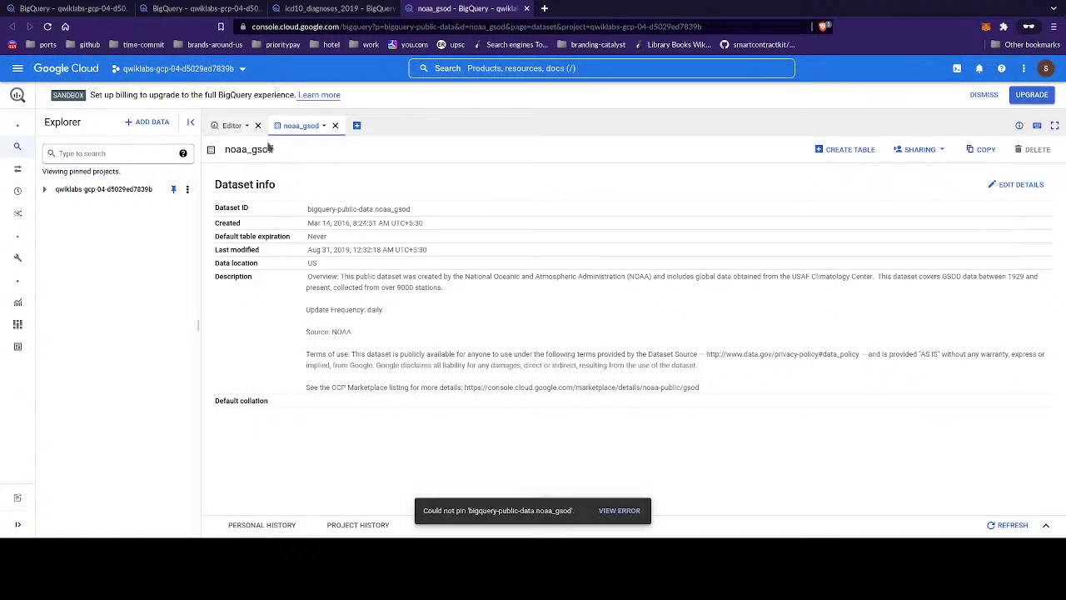
left_click(621, 510)
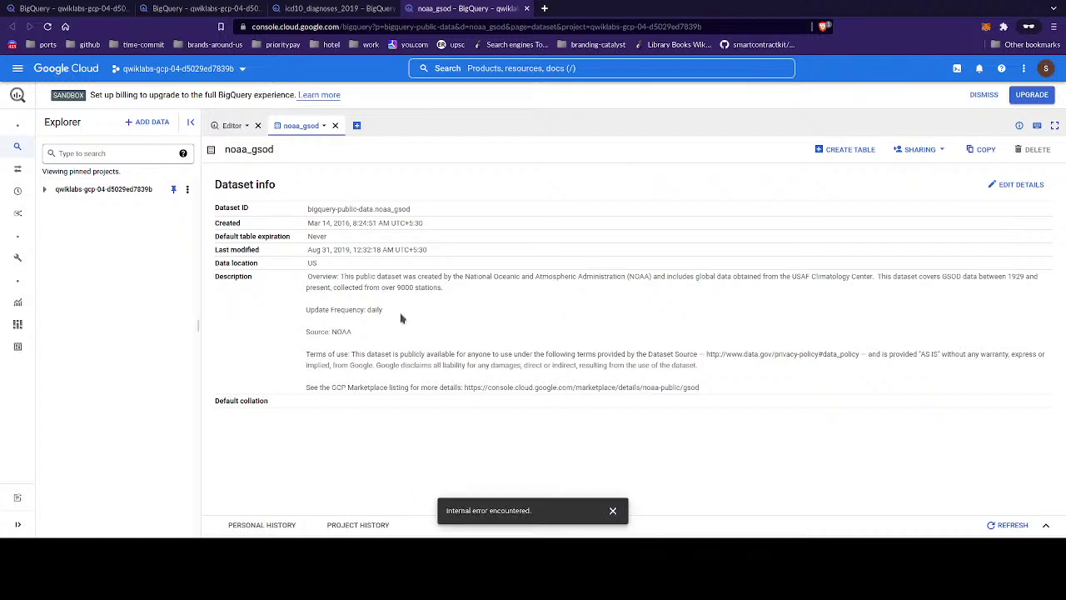
- Search the web in a new browser tab for "how to add explored bigquery dataset to google"
key("ctrl+t")
type("how to add")
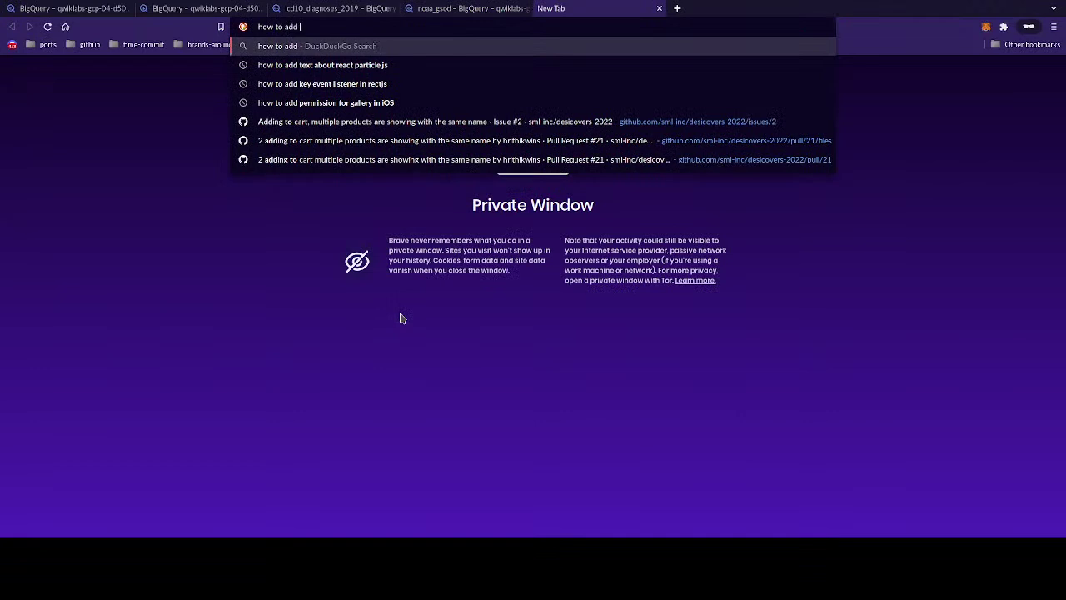
key("BackSpace")
key("BackSpace")
key("BackSpace")
type("pin")
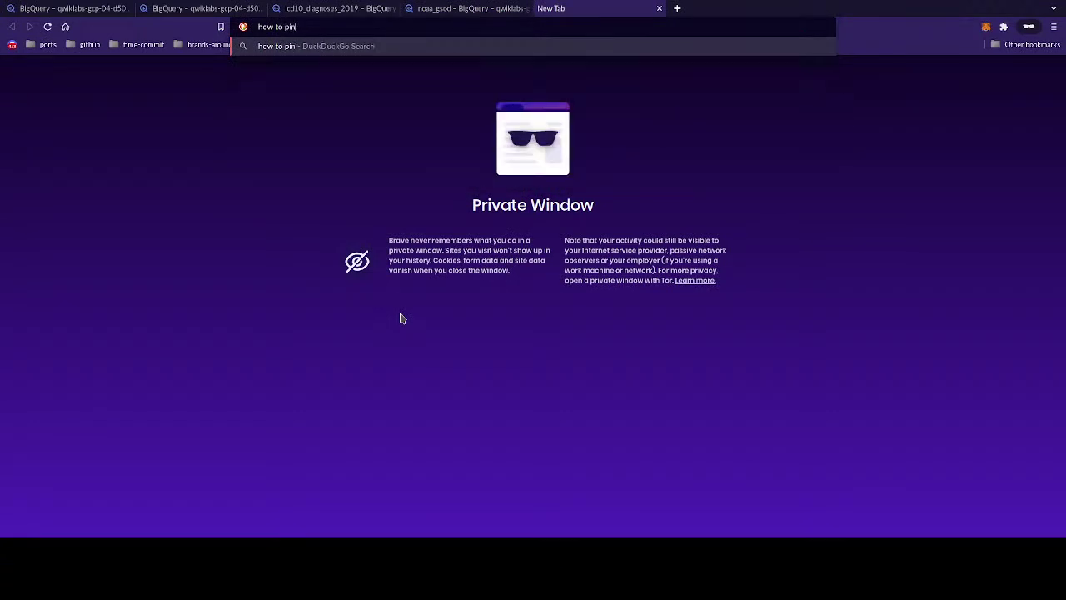
key("BackSpace")
key("BackSpace")
key("BackSpace")
key("BackSpace")
type("add explored data to the")
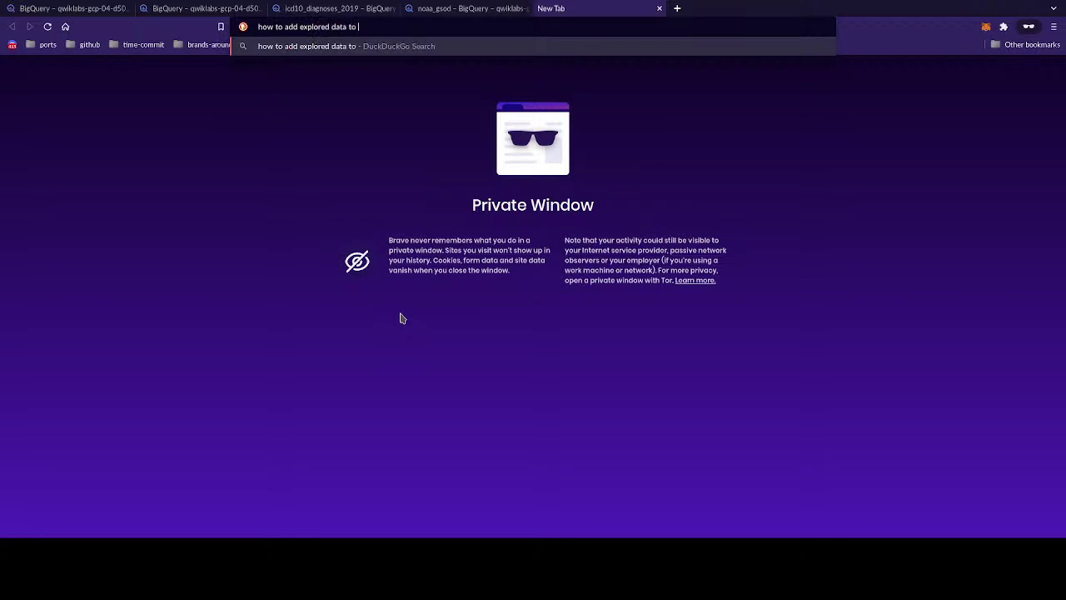
key("BackSpace")
key("BackSpace")
key("BackSpace")
key("BackSpace")
key("BackSpace")
key("BackSpace")
key("BackSpace")
key("BackSpace")
key("BackSpace")
key("BackSpace")
key("BackSpace")
key("BackSpace")
type("gig")
key("BackSpace")
key("BackSpace")
key("BackSpace")
type("bigquery d")
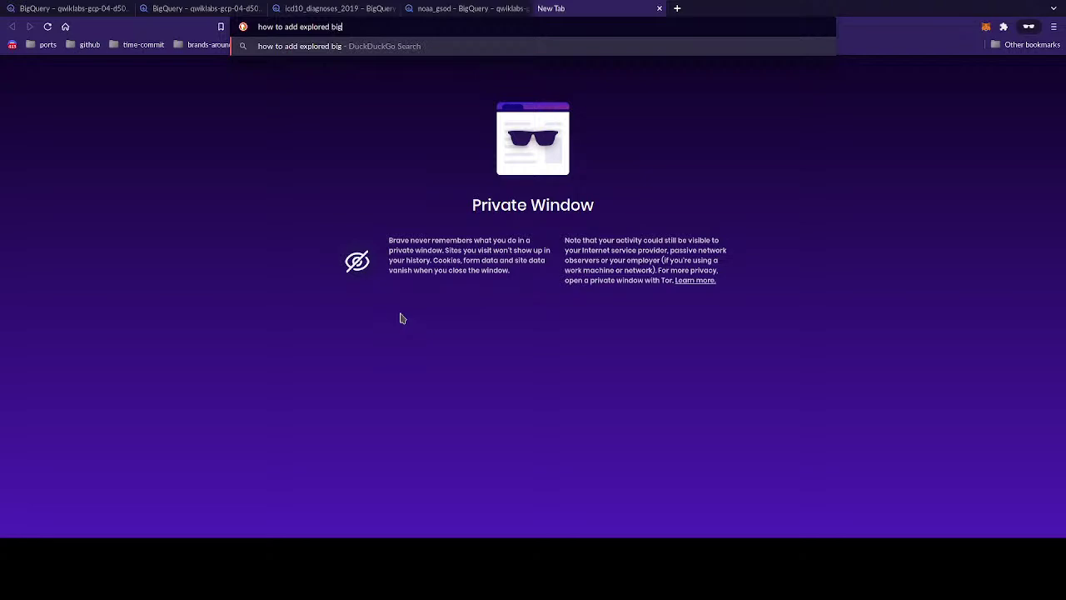
type("ataset to google")
key("Return")
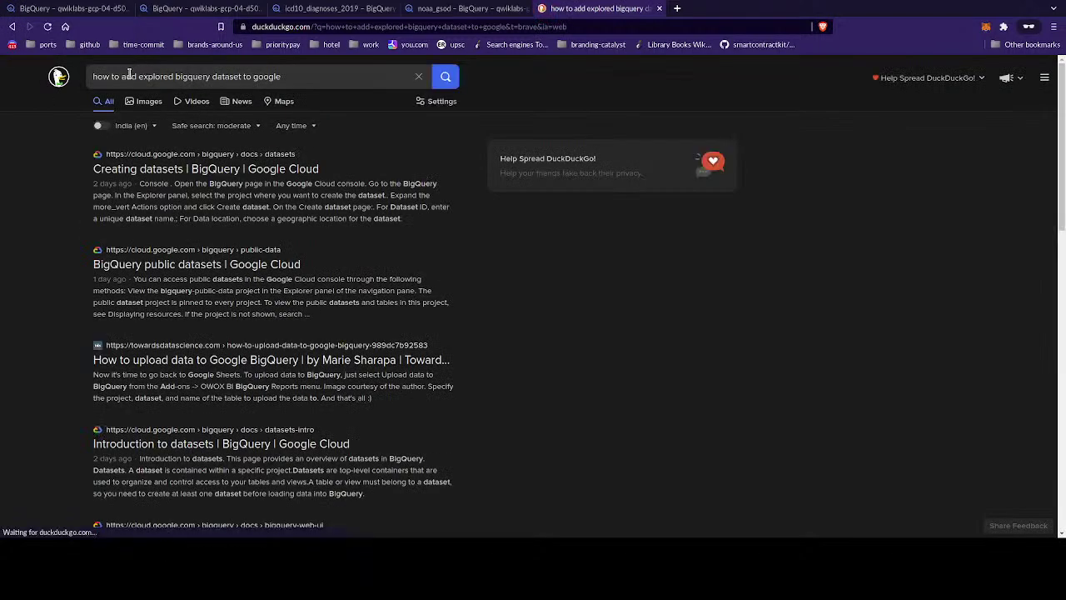
- Open the BigQuery public datasets guide from Google Cloud and read its setup, dataset location and console access sections
left_click(225, 290)
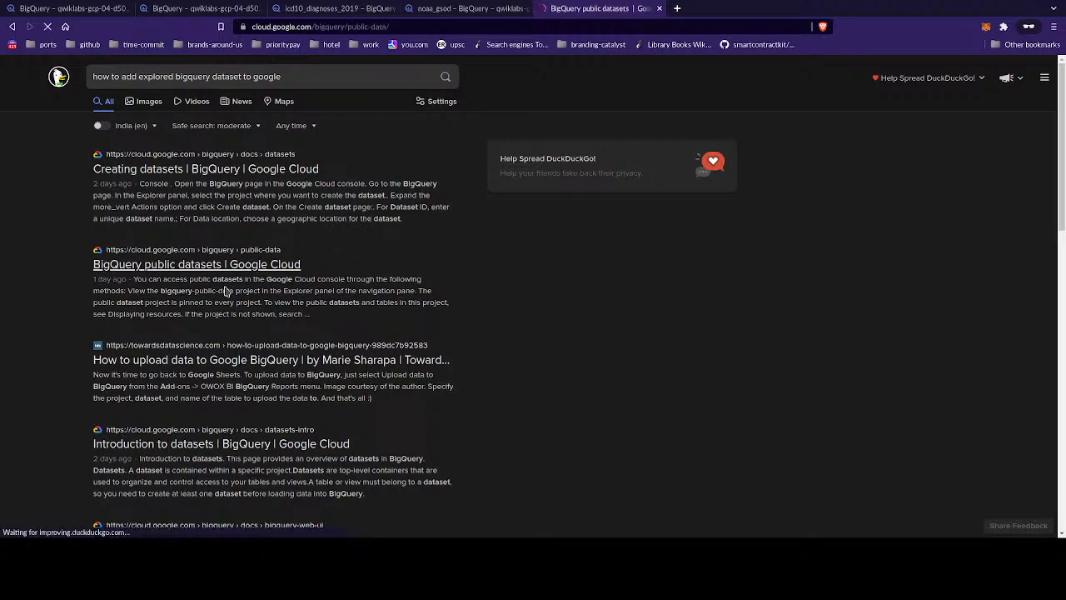
scroll(608, 315, "down", 2)
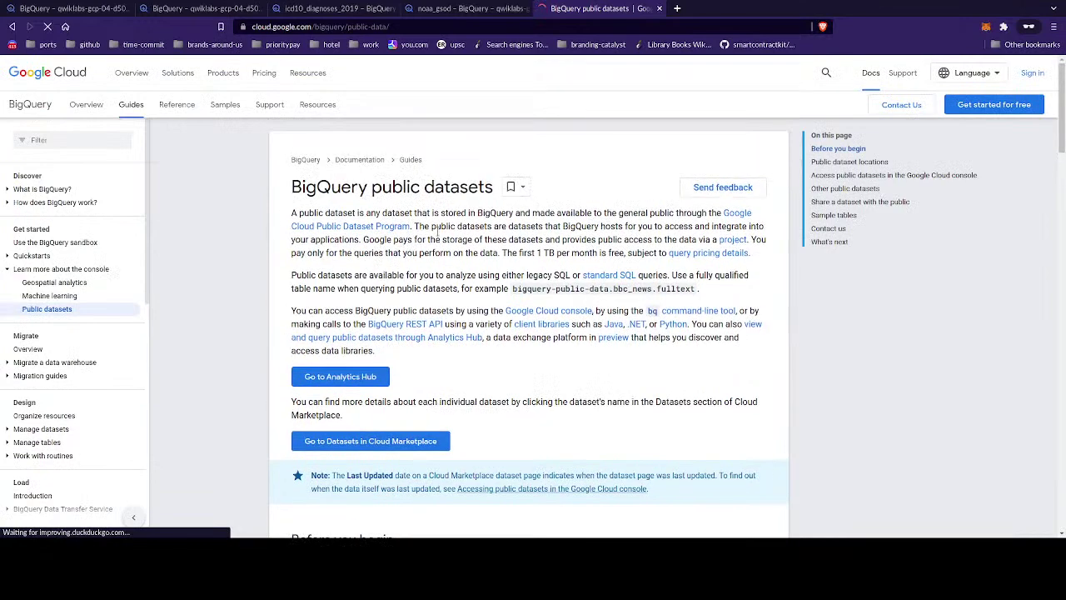
scroll(433, 231, "down", 2)
scroll(433, 231, "down", 4)
scroll(502, 263, "up", 1)
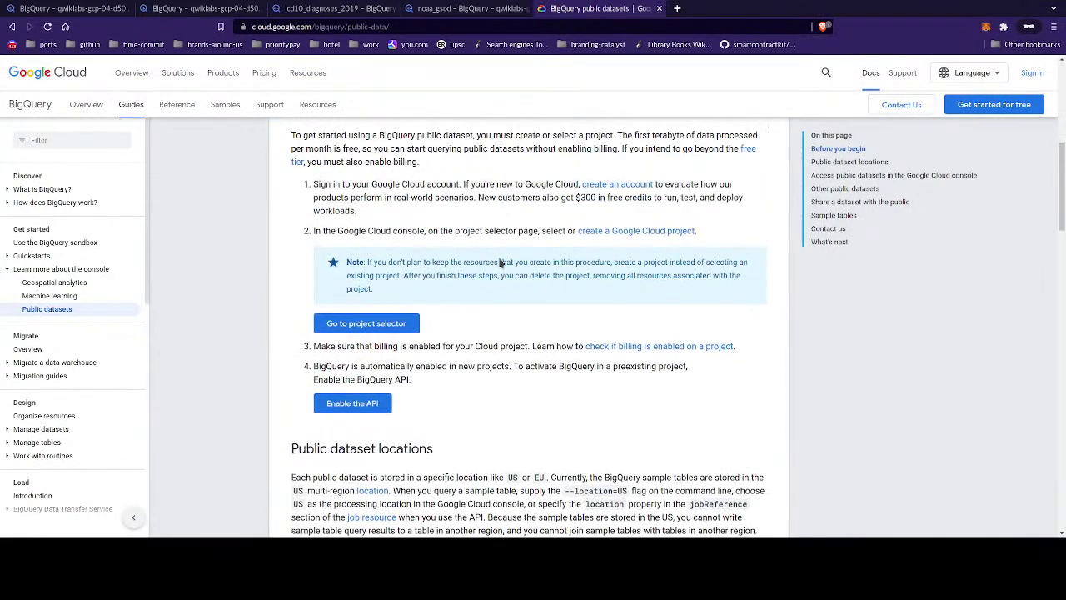
scroll(445, 379, "down", 3)
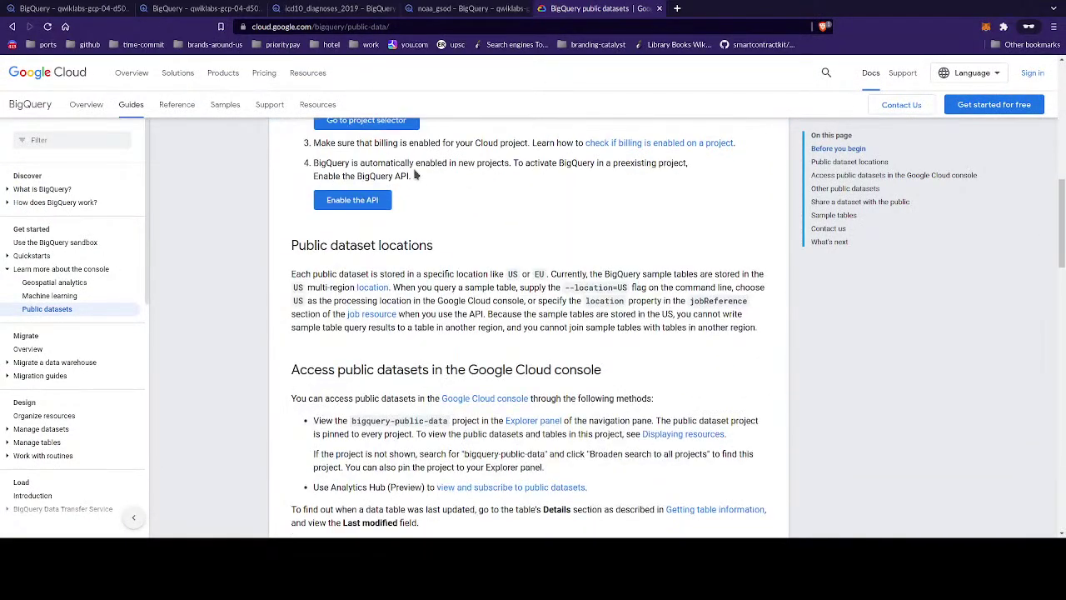
left_click_drag(418, 165, 494, 190)
left_click(495, 190)
scroll(403, 190, "down", 1)
scroll(403, 190, "up", 2)
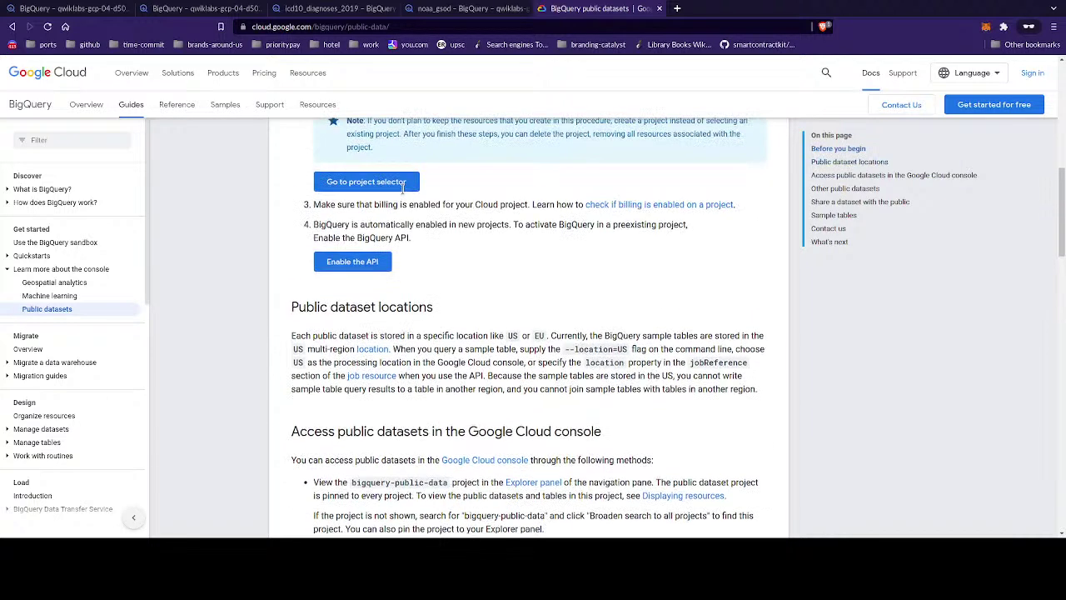
scroll(403, 188, "up", 1)
scroll(455, 311, "down", 3)
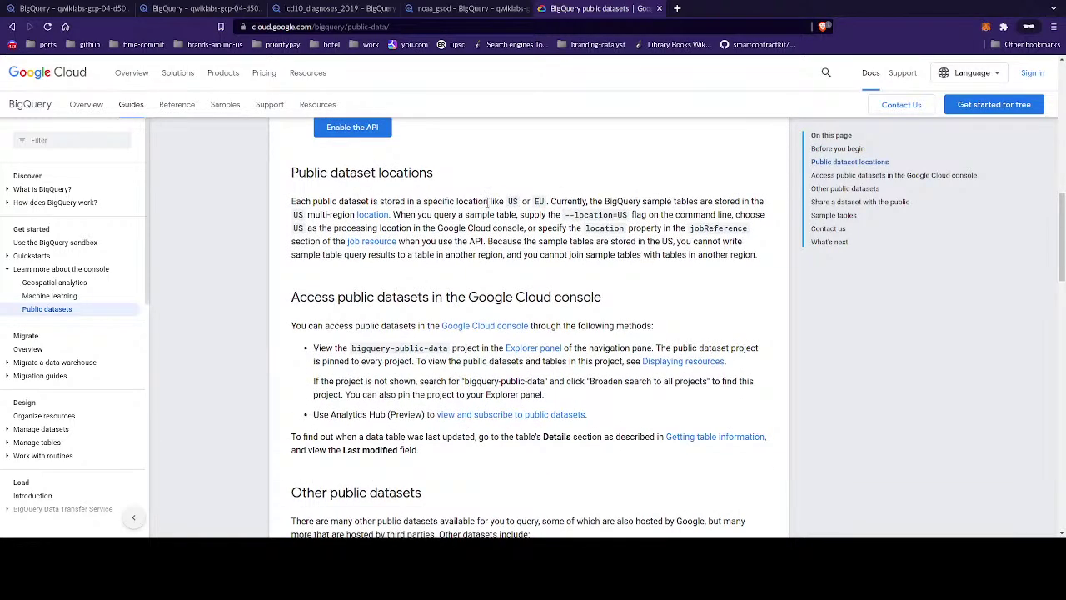
scroll(488, 201, "down", 3)
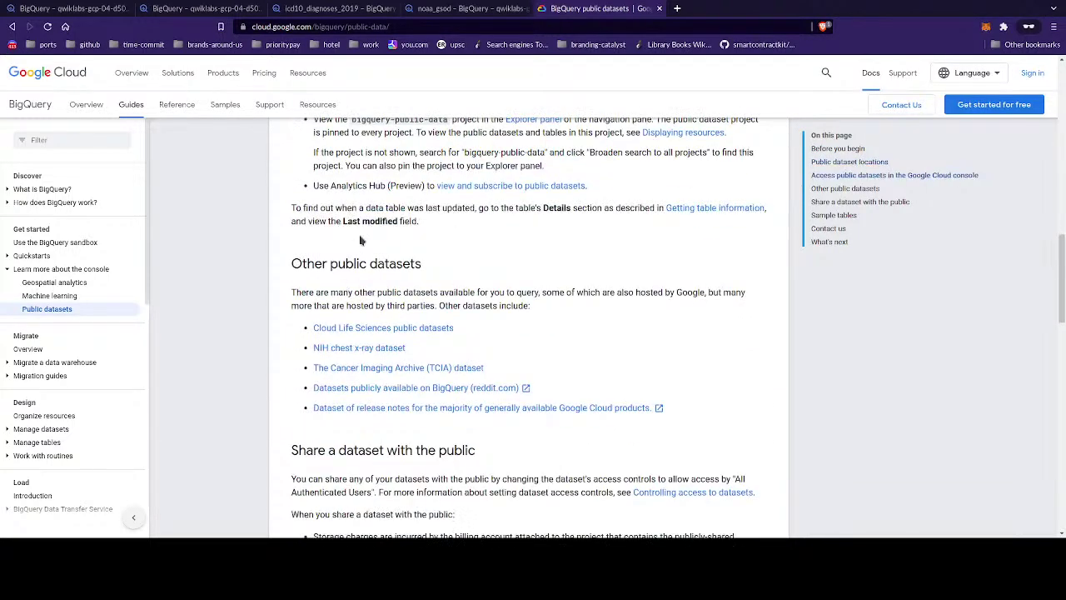
- Examine the guide's sample tables list and recheck the sections on accessing and sharing public datasets
scroll(464, 286, "down", 7)
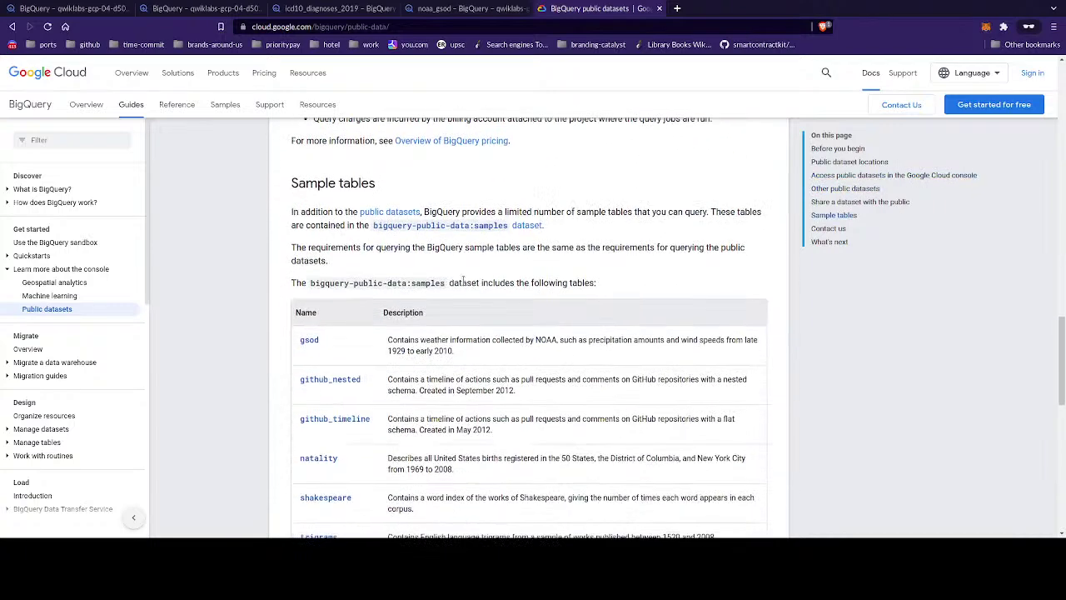
scroll(463, 281, "down", 4)
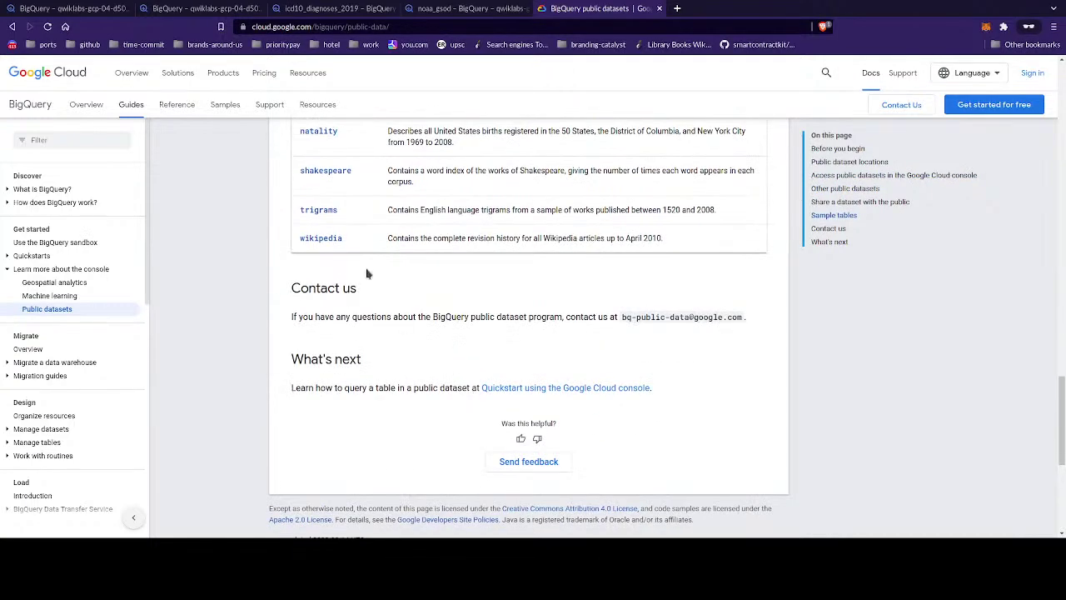
scroll(366, 273, "up", 2)
scroll(367, 273, "up", 1)
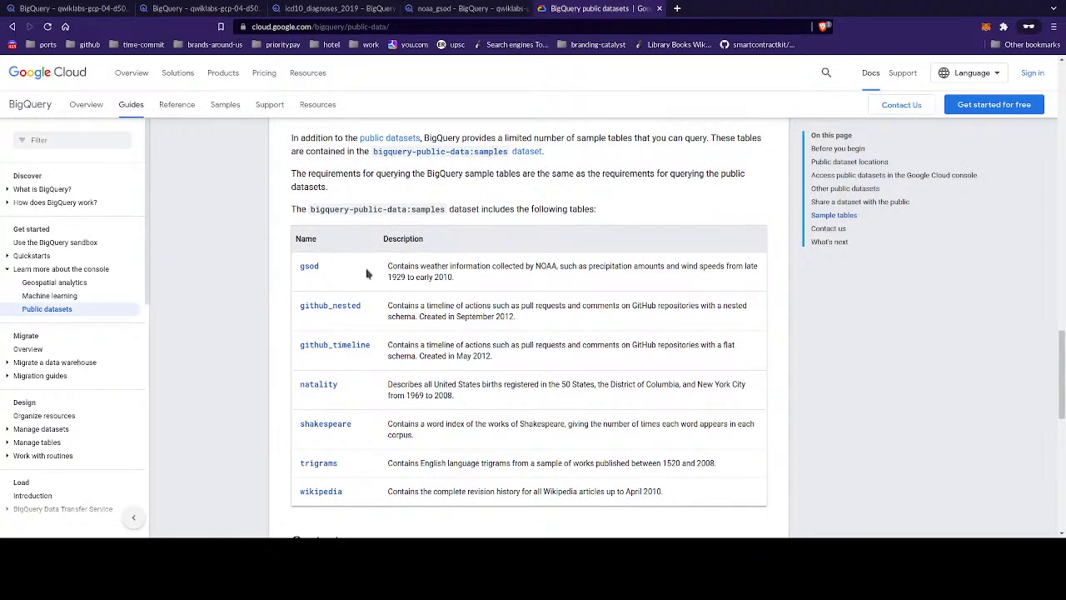
scroll(367, 273, "up", 1)
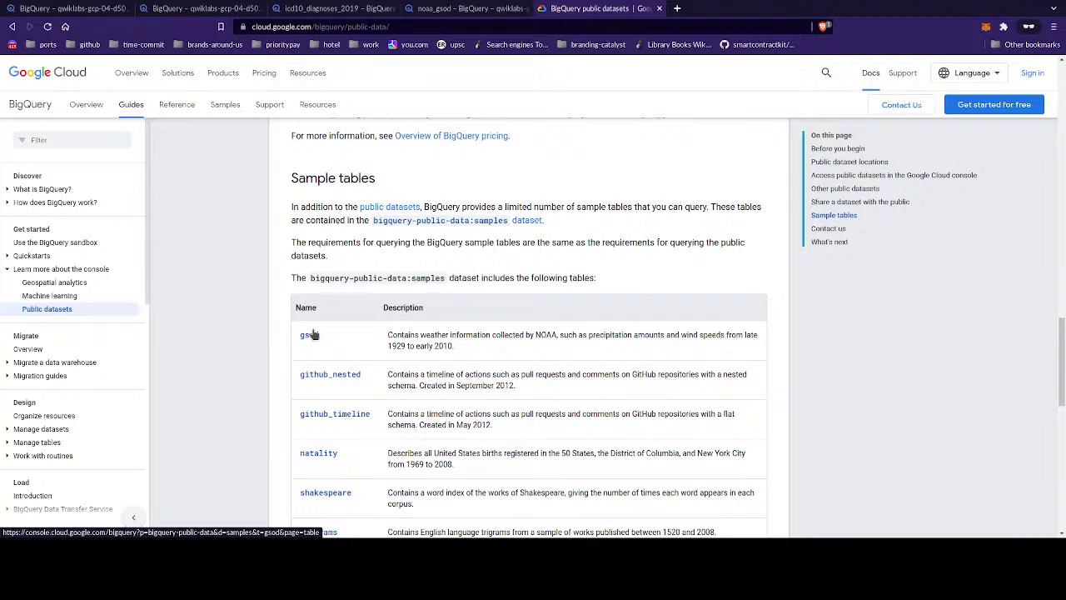
scroll(313, 333, "up", 5)
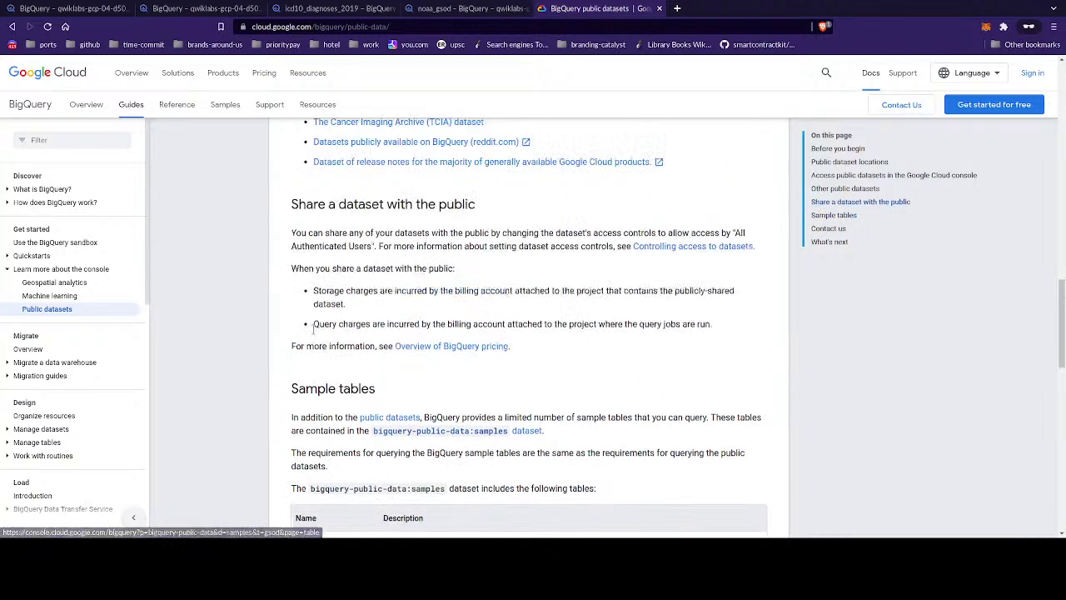
scroll(314, 334, "up", 3)
scroll(313, 334, "up", 3)
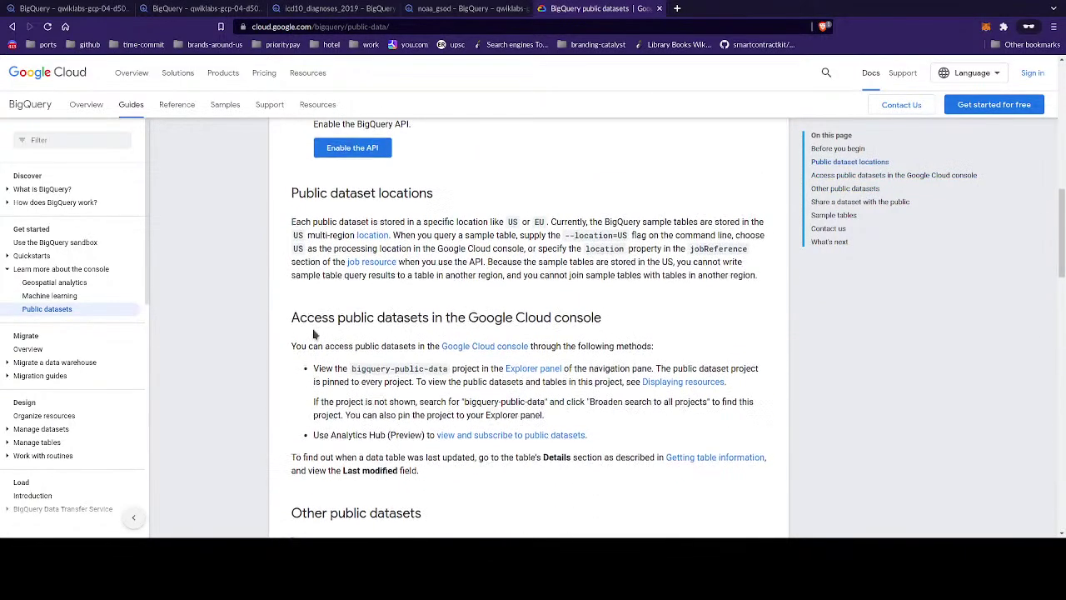
scroll(314, 336, "down", 10)
scroll(314, 335, "down", 1)
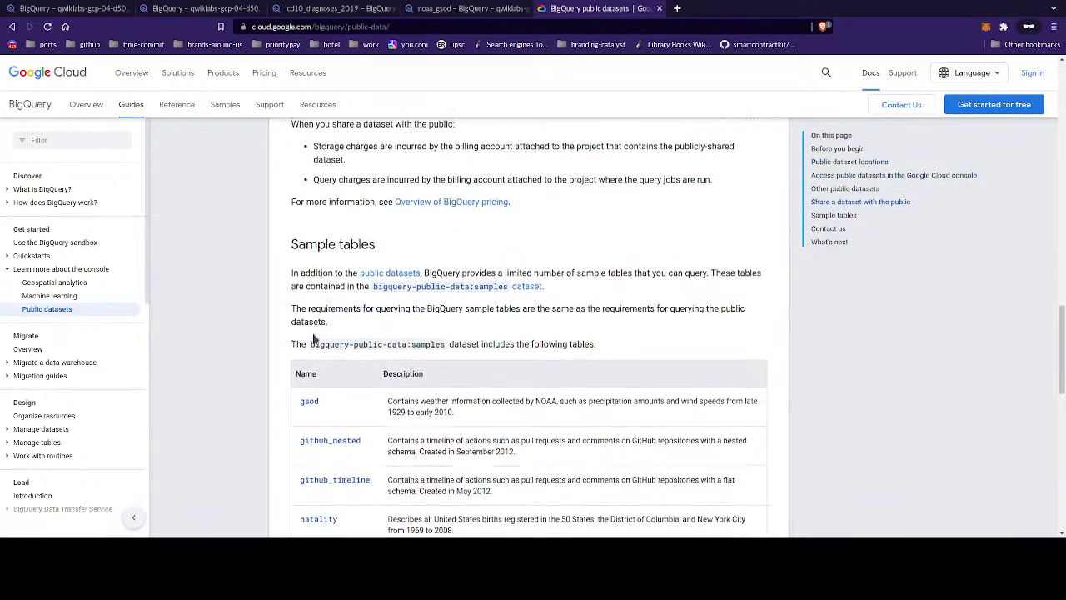
scroll(314, 337, "up", 1)
scroll(314, 336, "down", 1)
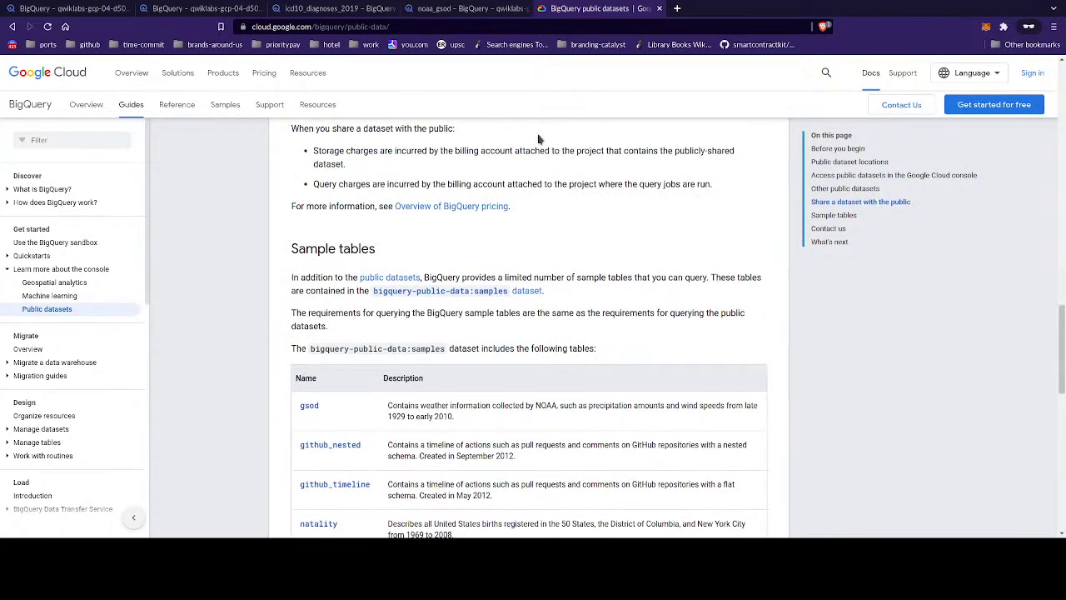
- Return to the noaa_gsod dataset page, check its sharing options, and dismiss the sandbox billing notice
left_click(452, 10)
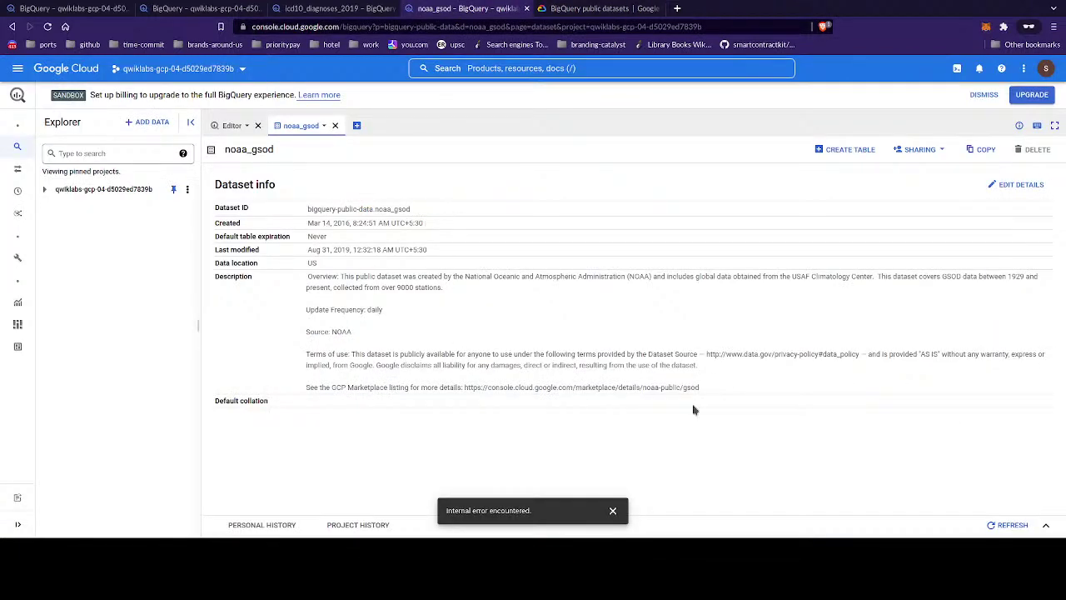
left_click(923, 151)
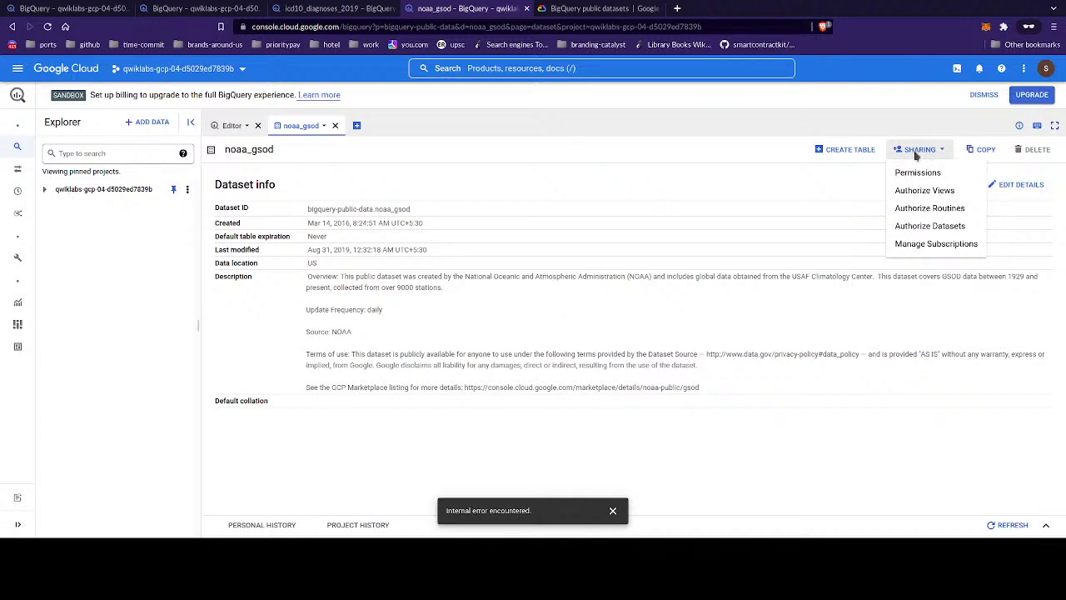
left_click(854, 184)
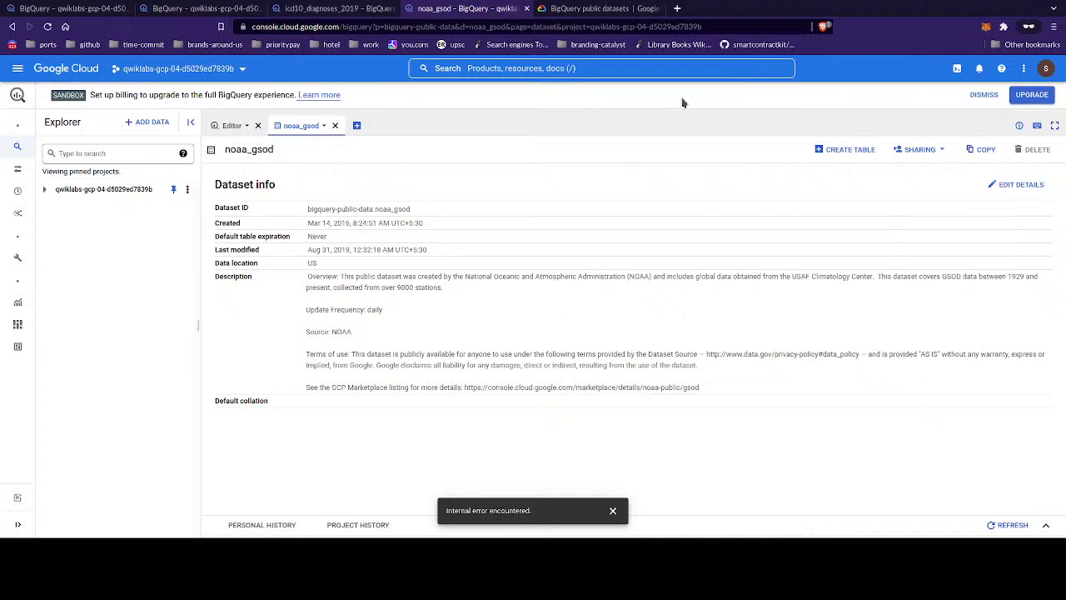
left_click(984, 95)
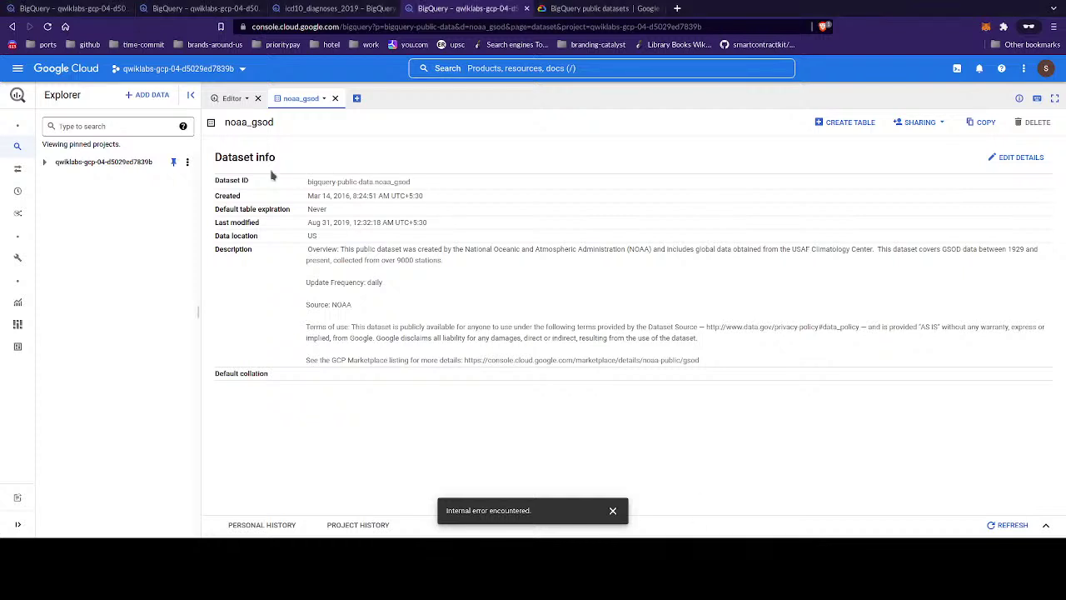
left_click(91, 166)
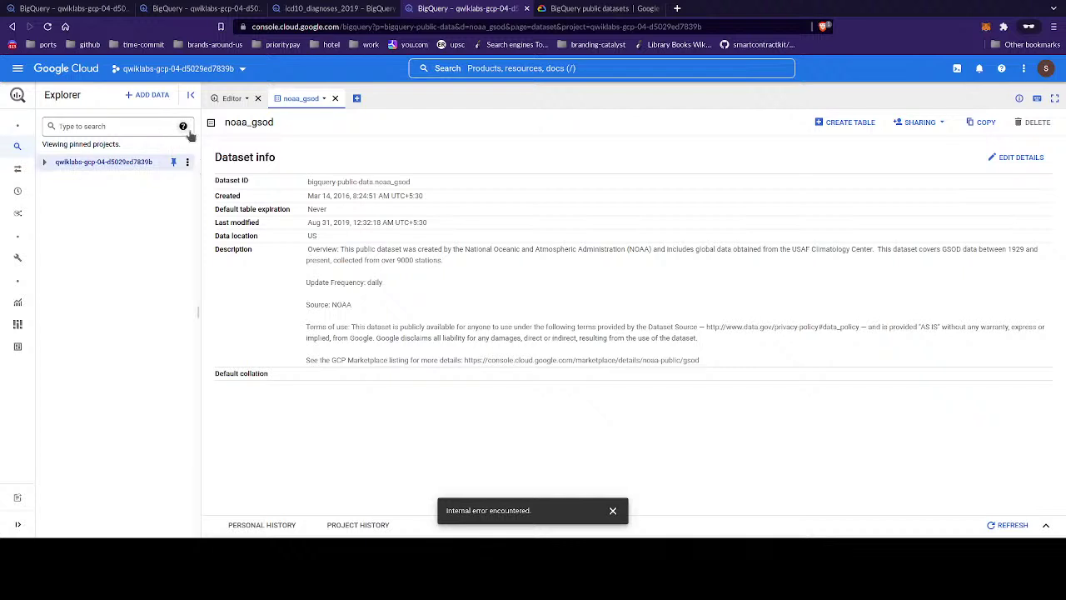
left_click(147, 96)
mouse_move(175, 119)
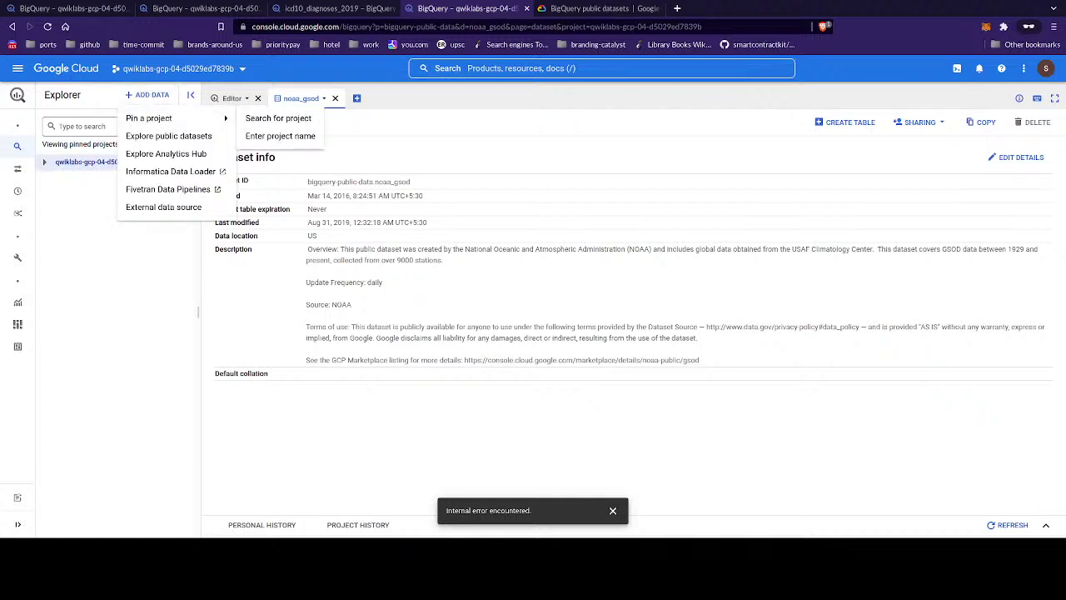
left_click(756, 428)
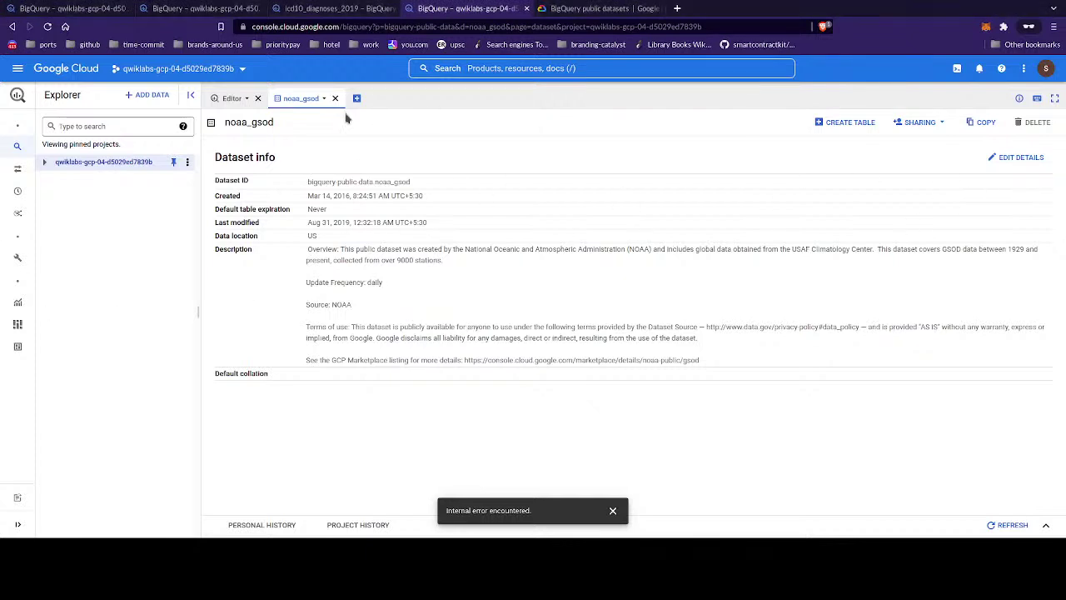
- Pin the bigquery-public-data project to the Explorer by its project name
left_click(154, 95)
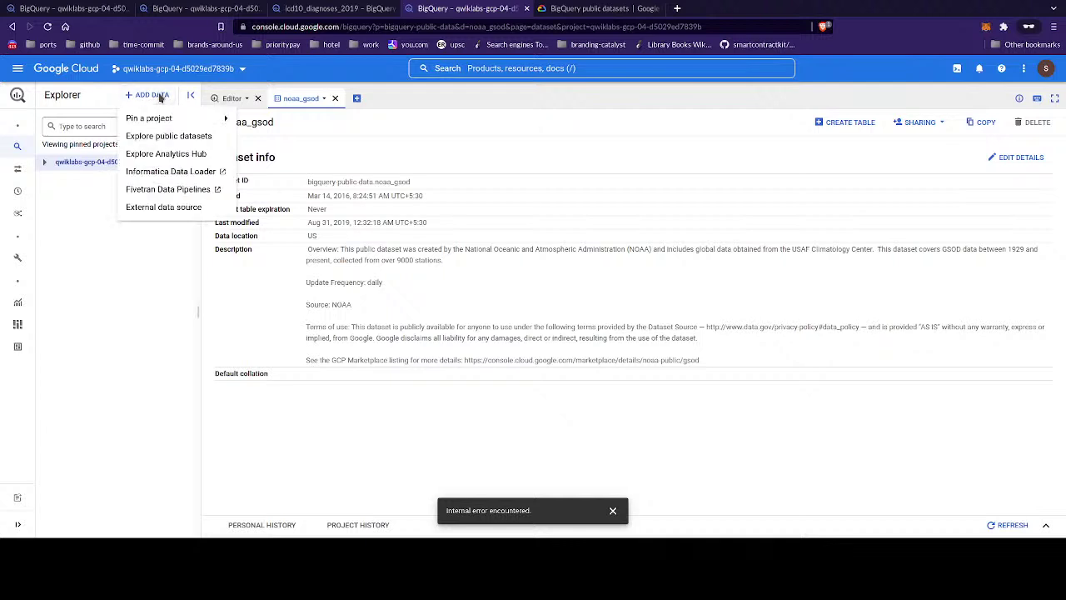
mouse_move(179, 119)
left_click(295, 135)
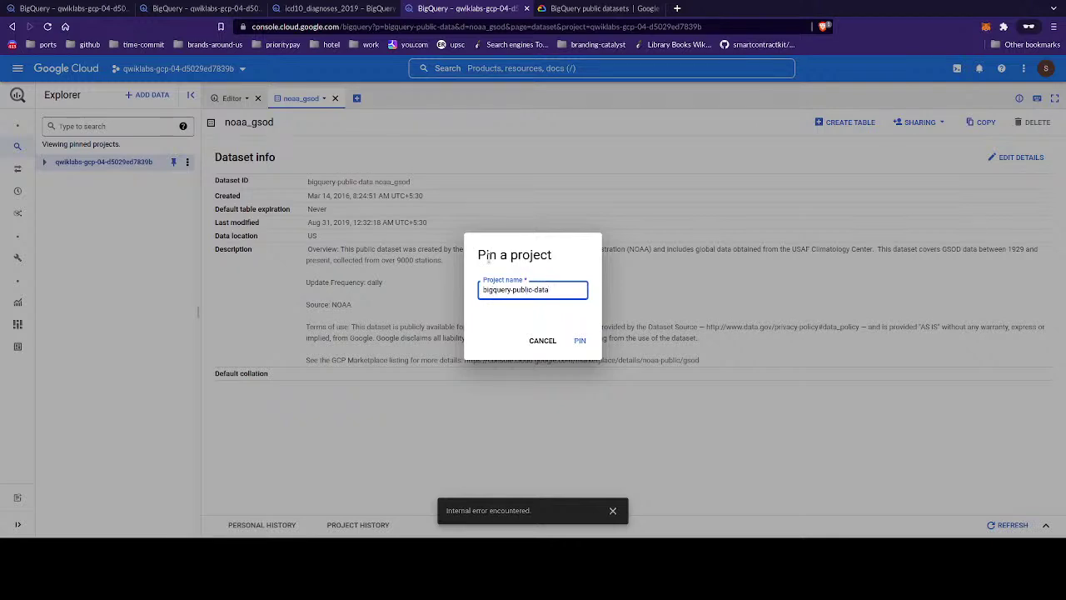
left_click(584, 349)
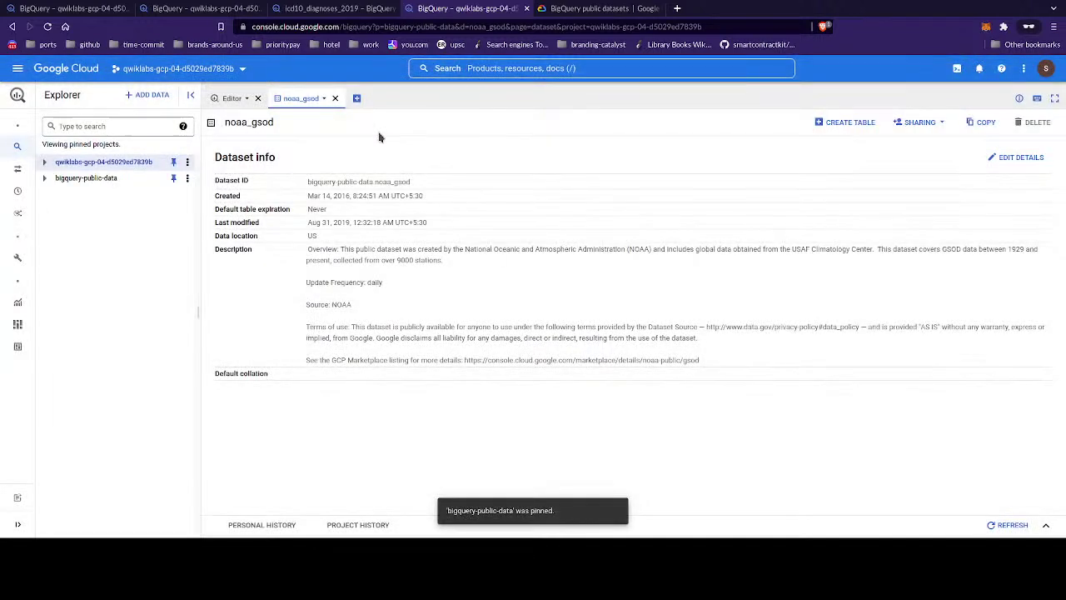
- Expand the pinned bigquery-public-data project and look through its alphabetical dataset list for noaa_gsod
left_click(46, 178)
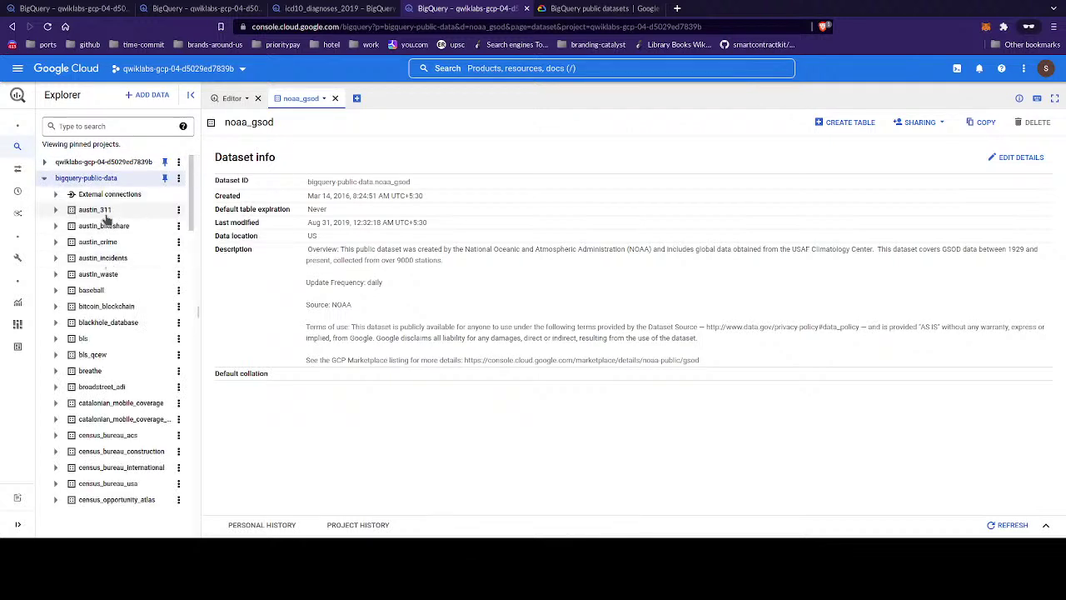
scroll(106, 219, "down", 1)
scroll(107, 219, "down", 10)
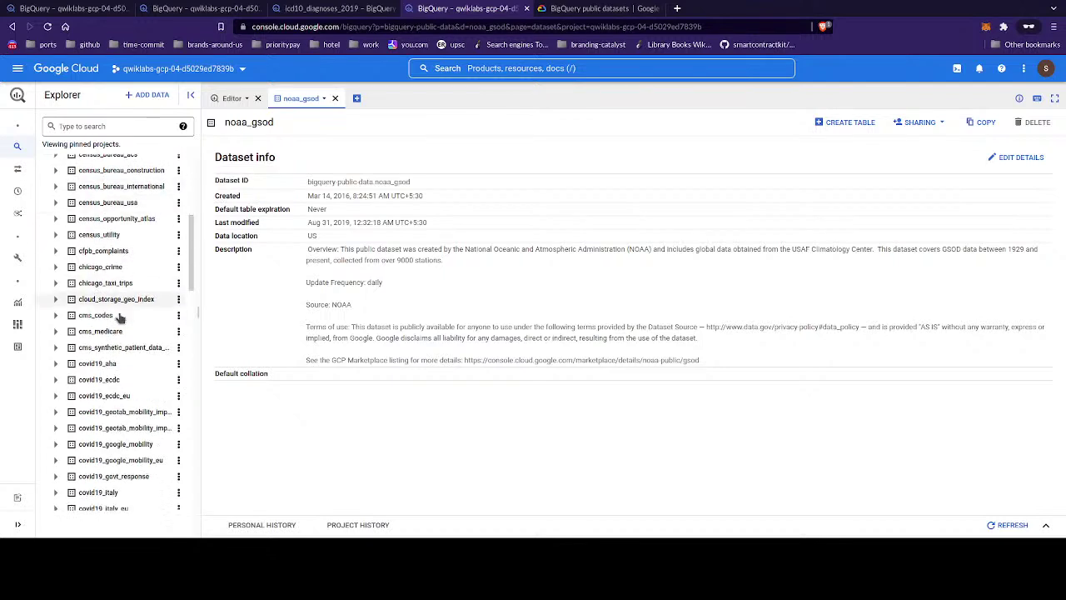
scroll(119, 317, "down", 10)
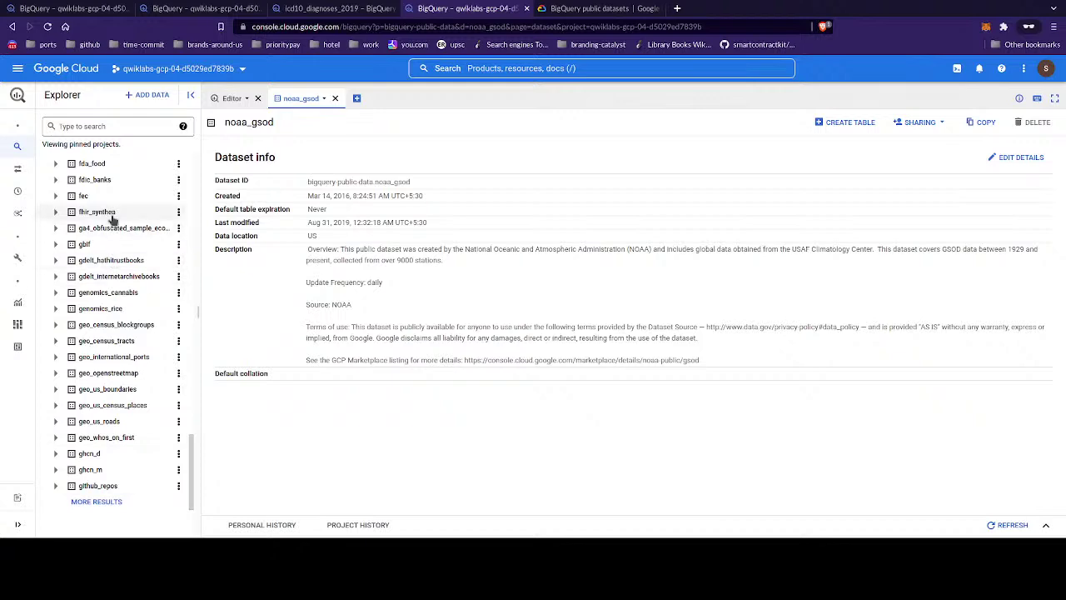
scroll(112, 200, "up", 3)
scroll(113, 198, "up", 4)
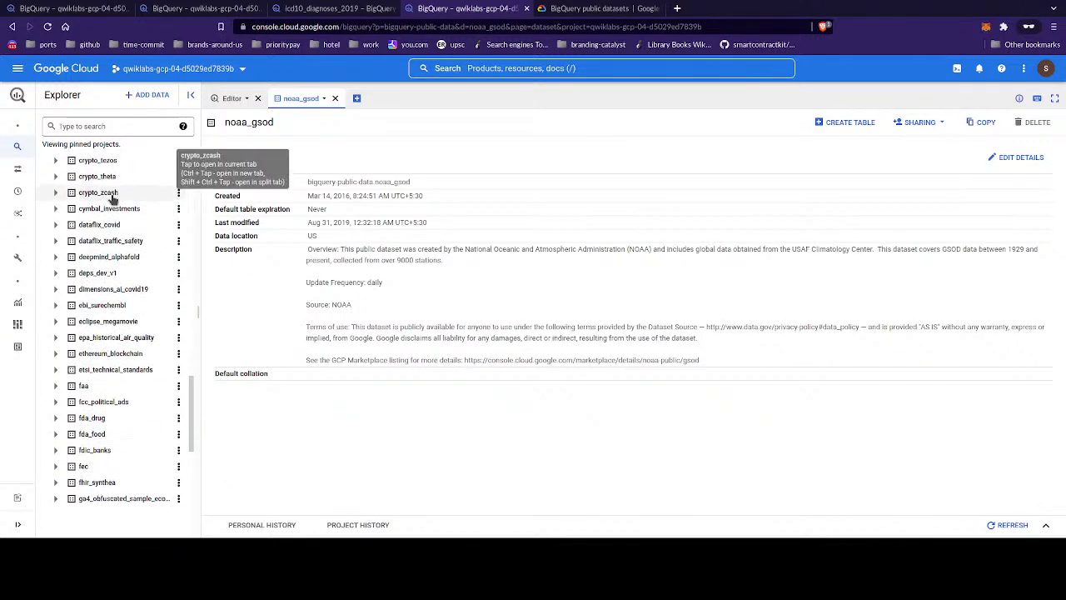
scroll(111, 199, "down", 5)
scroll(98, 398, "down", 1)
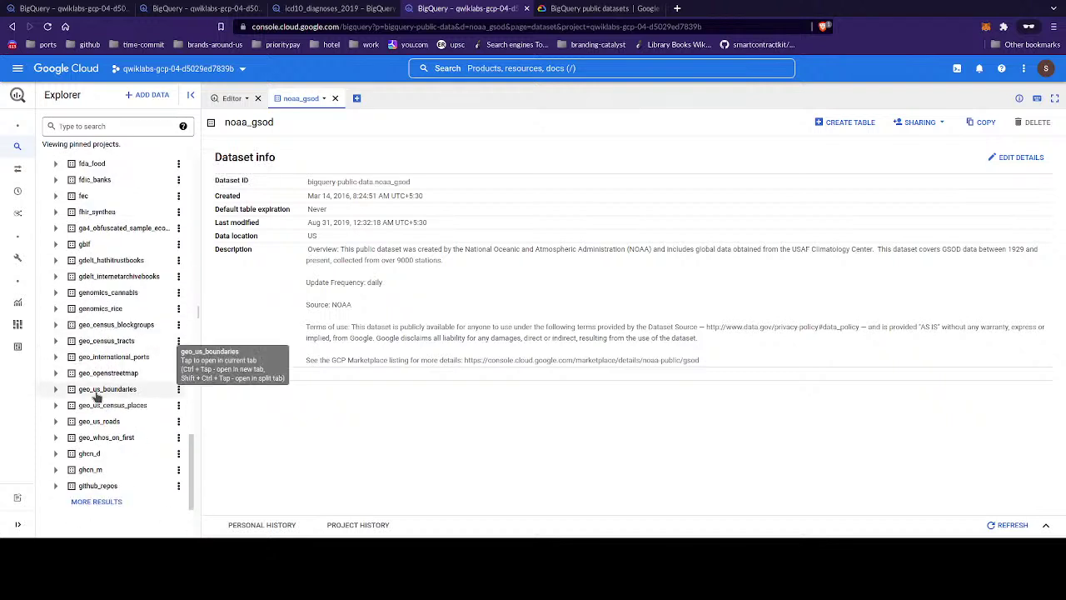
- Load more datasets under bigquery-public-data and open the noaa_gsod dataset
left_click(96, 502)
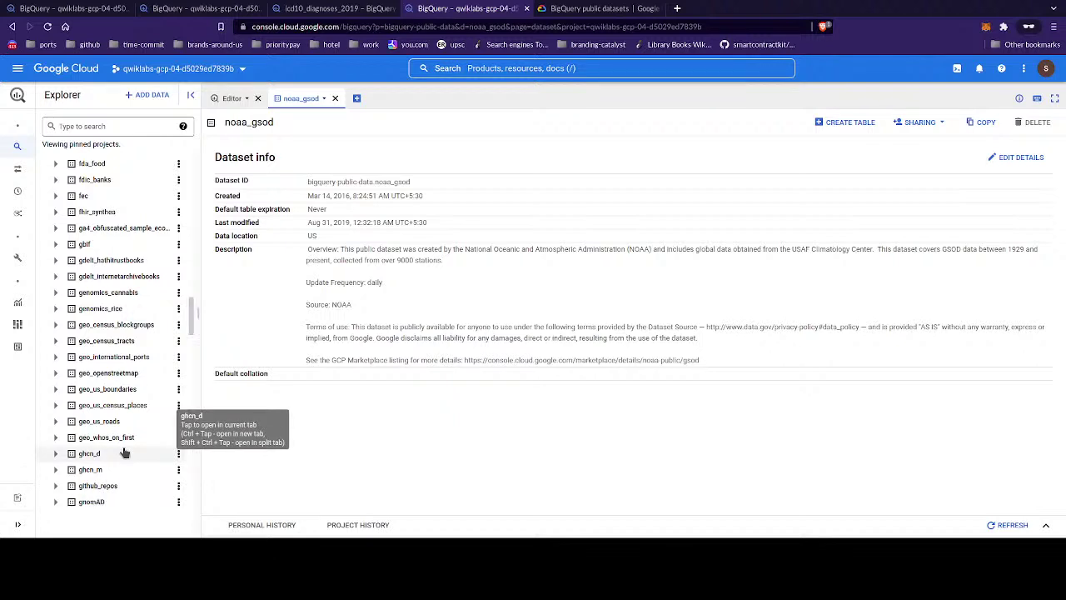
scroll(124, 455, "down", 3)
scroll(124, 454, "down", 10)
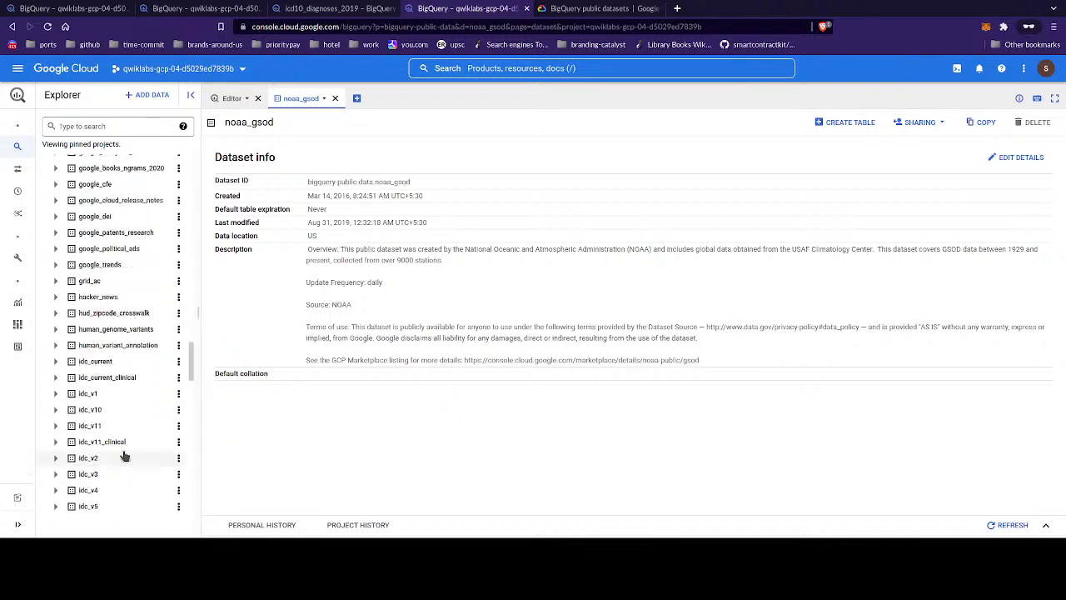
scroll(124, 456, "down", 2)
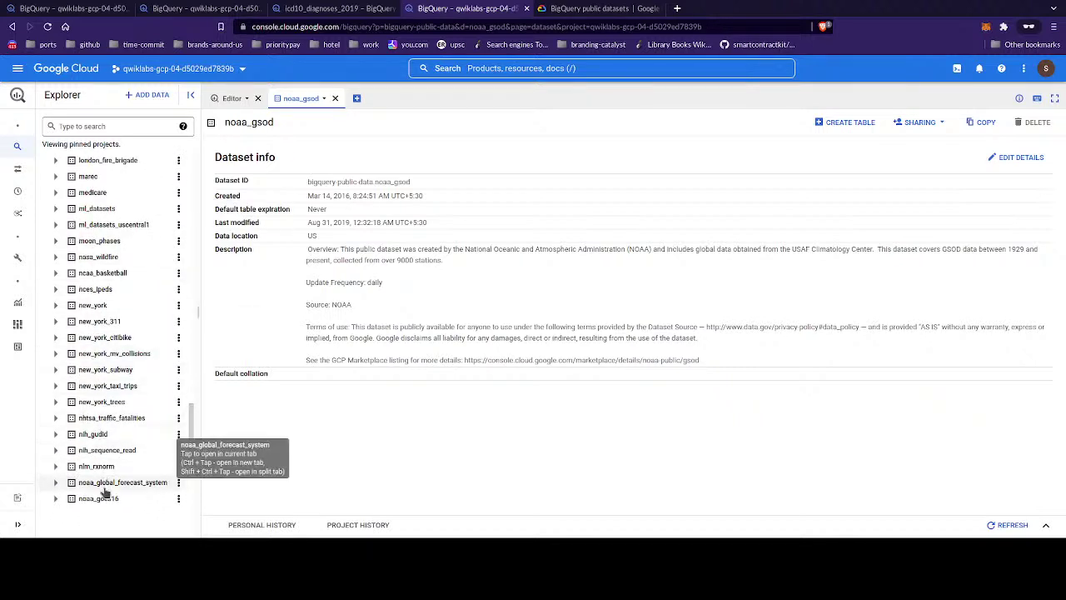
scroll(139, 498, "down", 1)
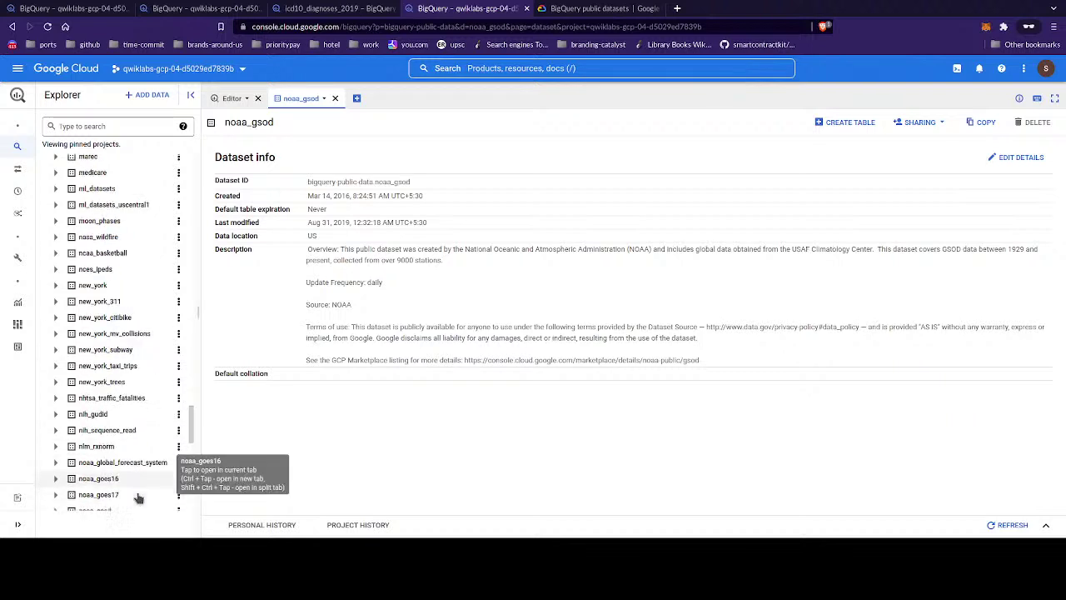
left_click(95, 475)
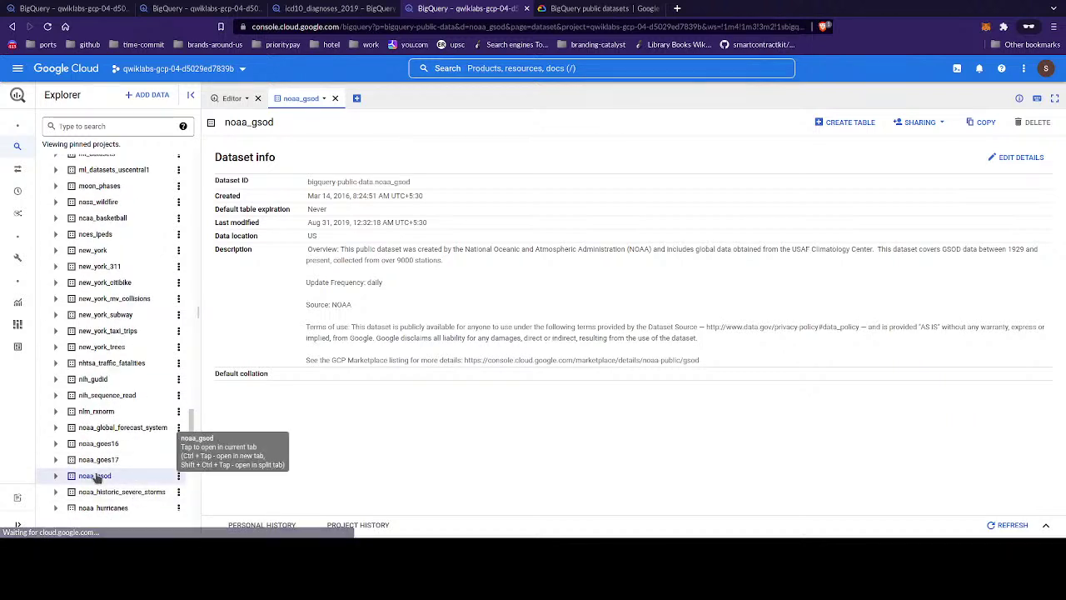
- Check the action options of noaa_gsod in the Explorer and expand the dataset to list its tables
left_click(178, 475)
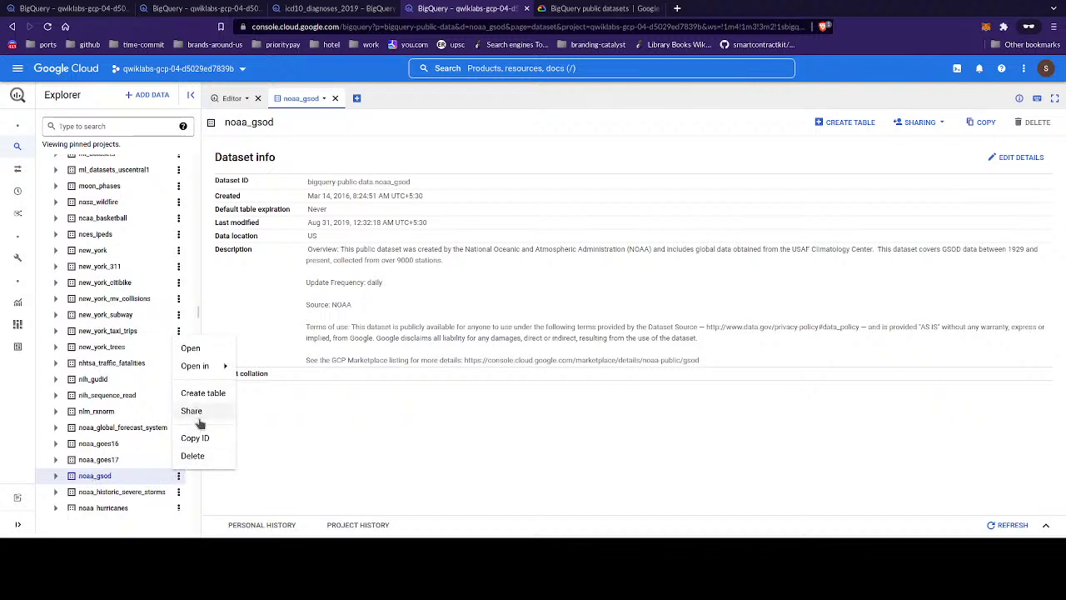
left_click(140, 476)
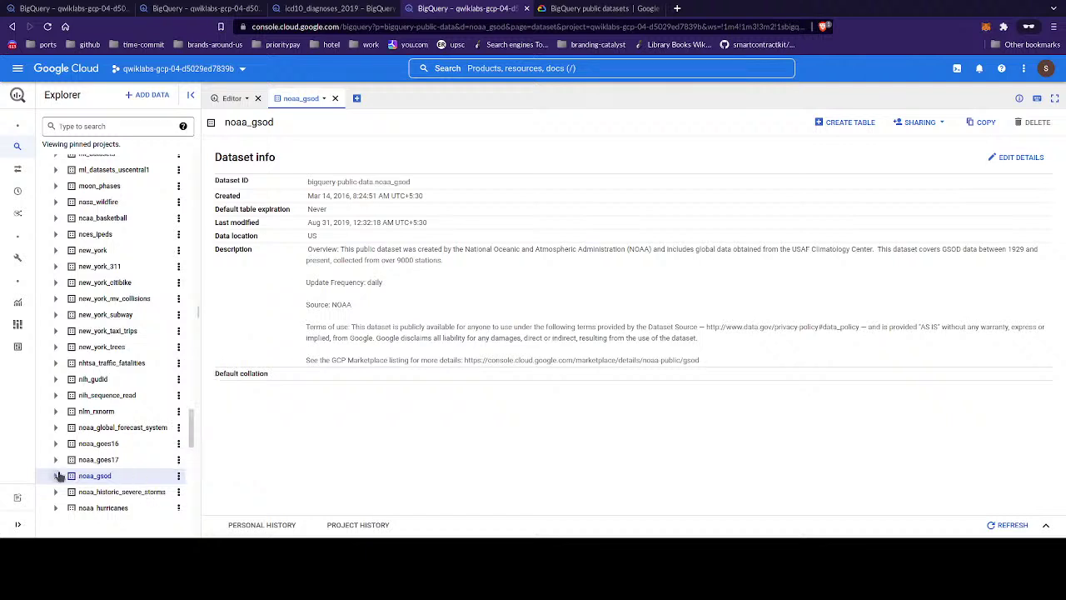
left_click(55, 476)
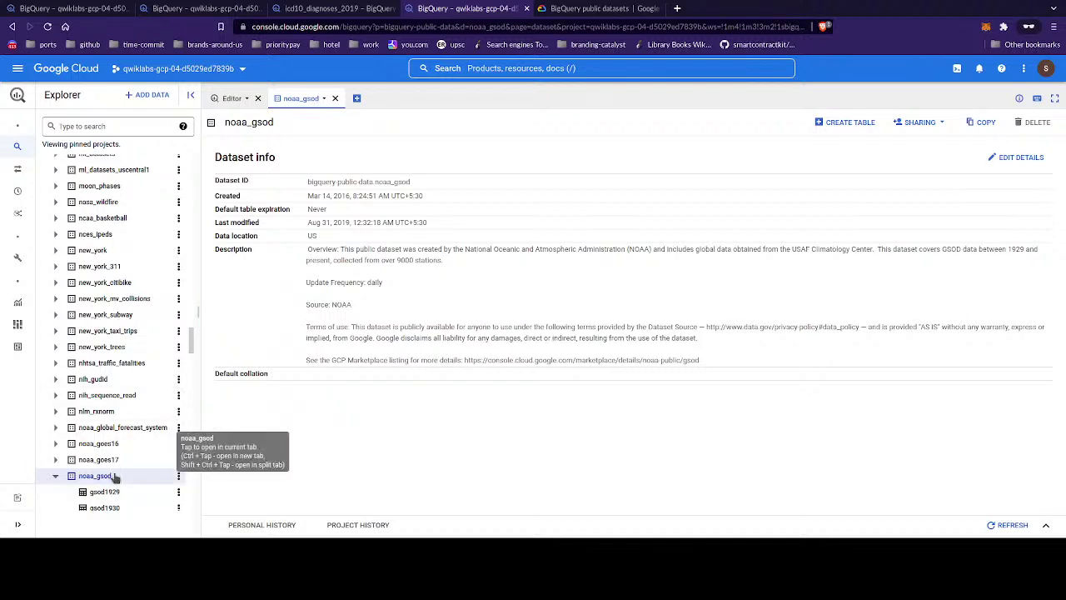
scroll(115, 476, "down", 1)
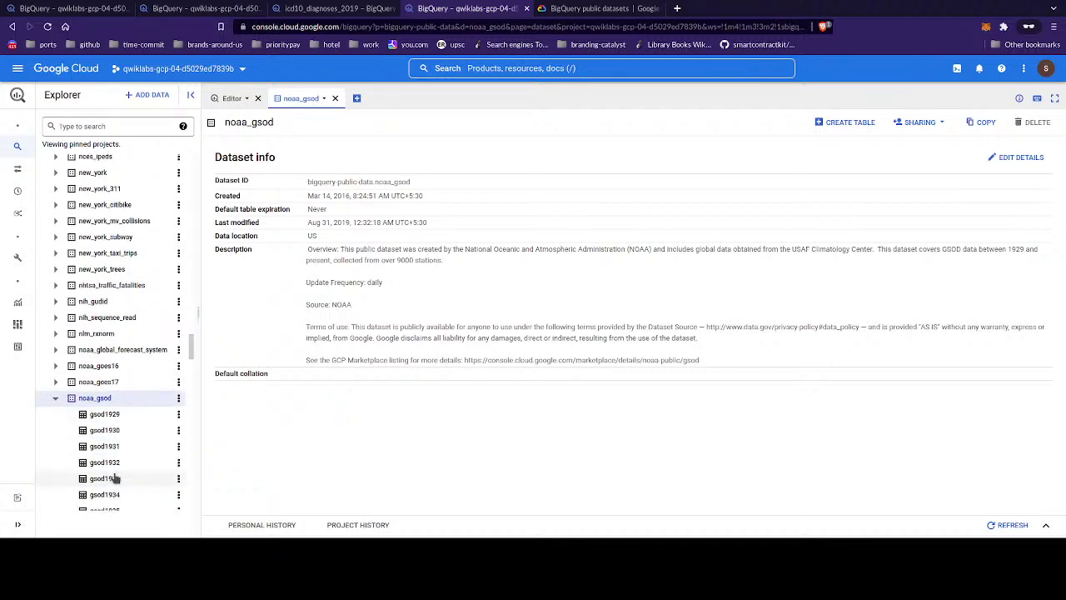
- Open the gsod1929 table and look through the preview of its rows
left_click(108, 414)
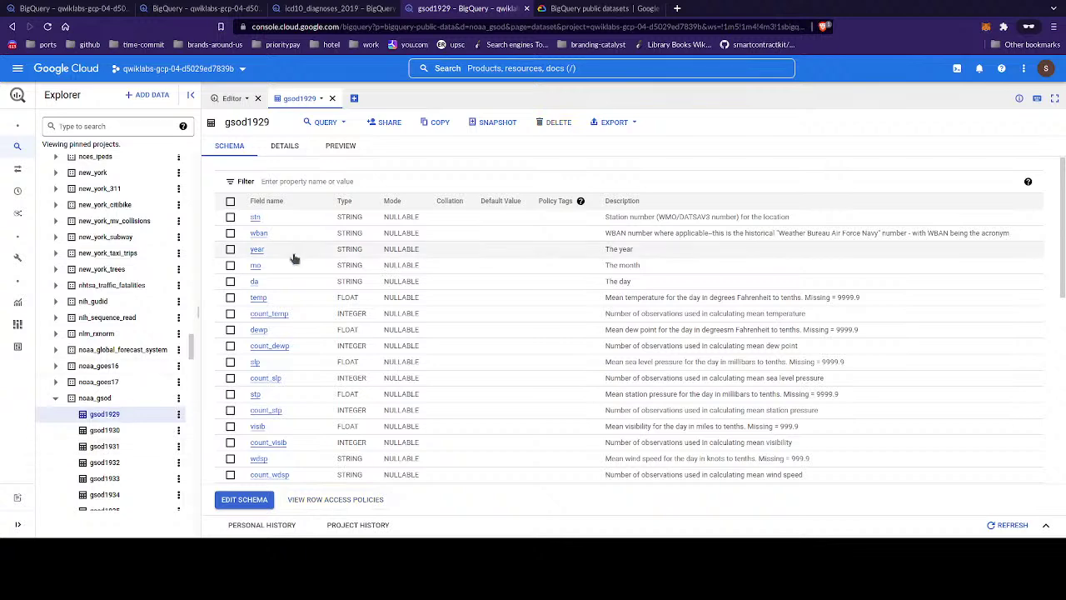
left_click(341, 144)
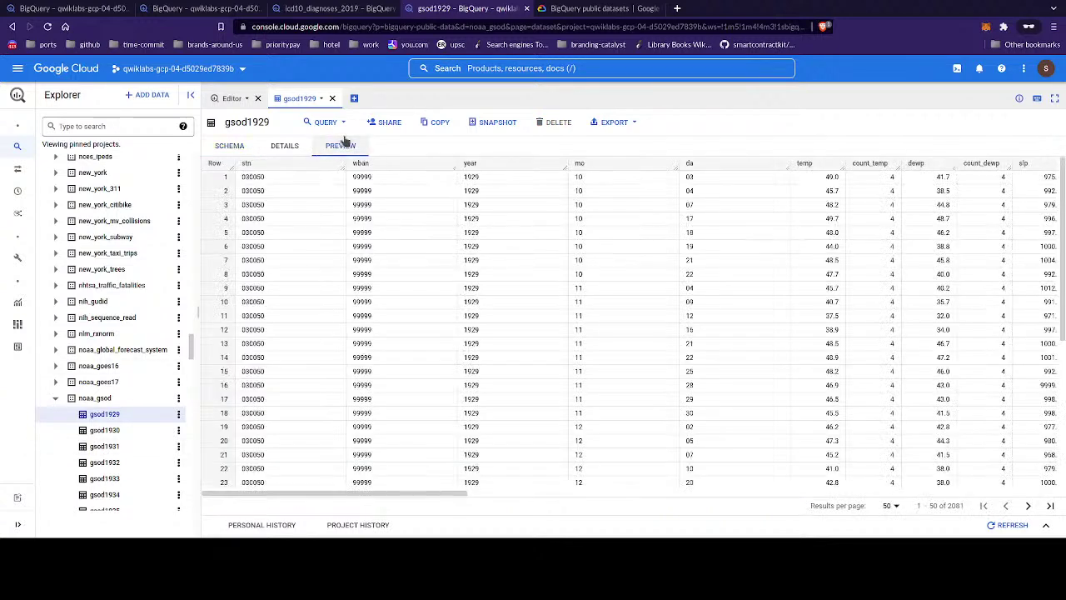
scroll(502, 236, "down", 4)
scroll(501, 235, "down", 1)
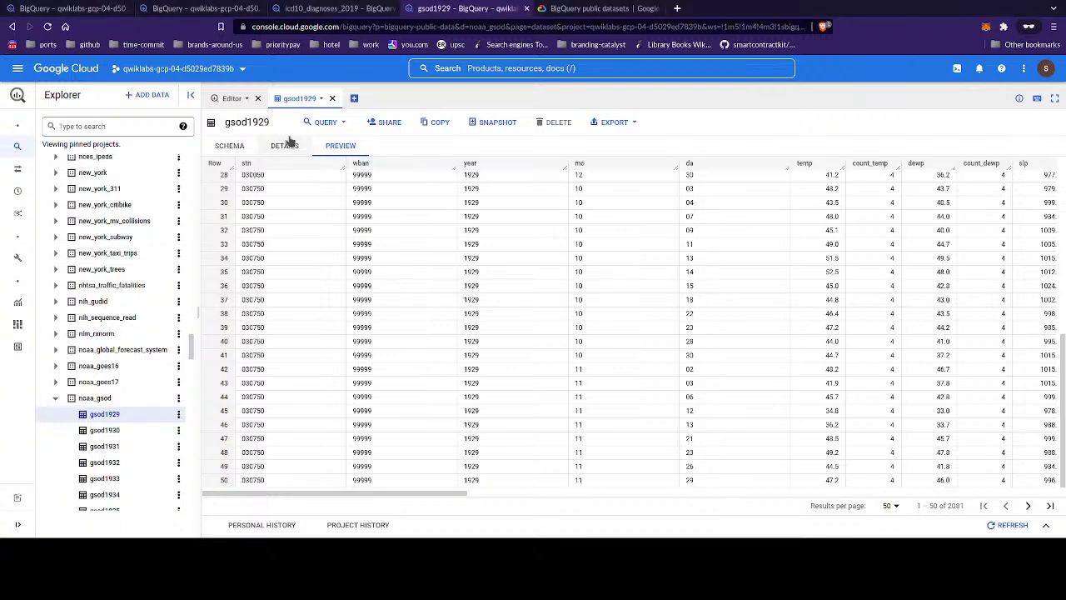
- Find the gsod2014 table in the noaa_gsod dataset and open its schema
scroll(142, 446, "down", 9)
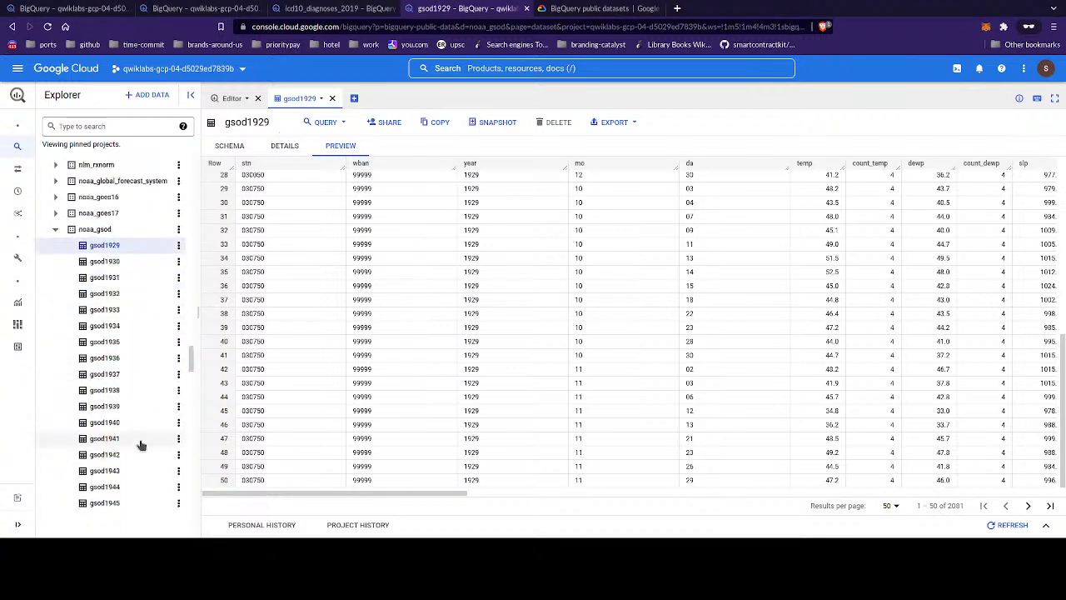
scroll(137, 425, "down", 13)
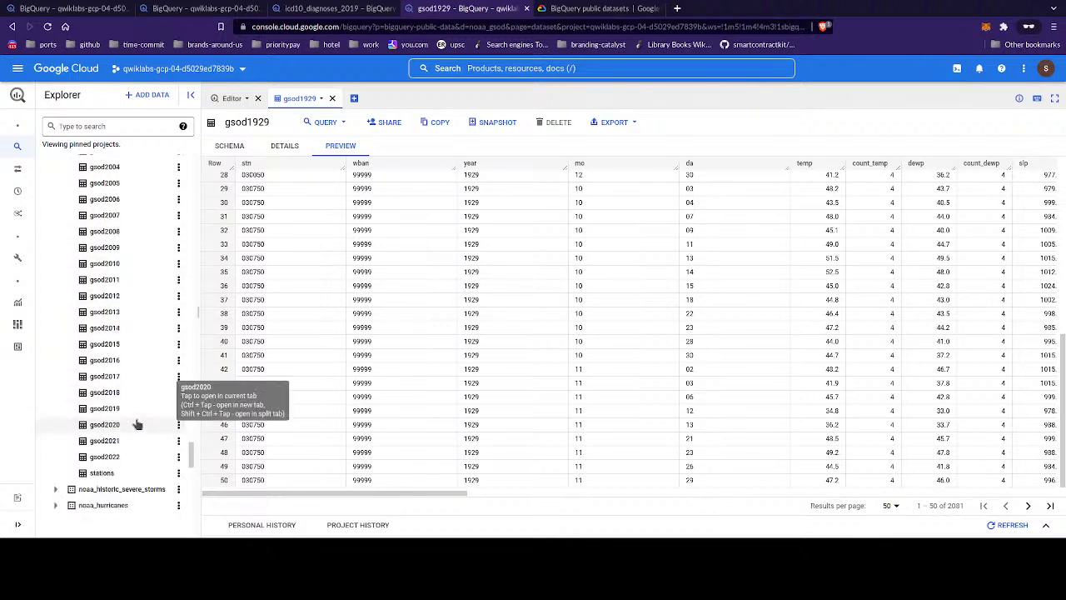
left_click(124, 333)
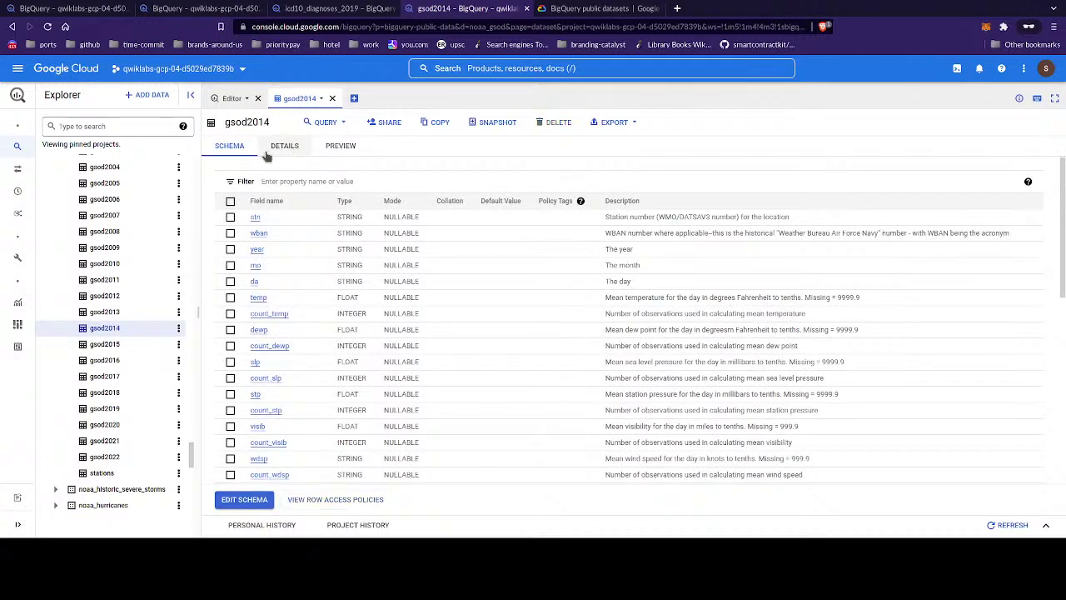
- Start a query on gsod2014 in a split tab, dismiss the SQL translation tip, and complete the SELECT with *
left_click(320, 126)
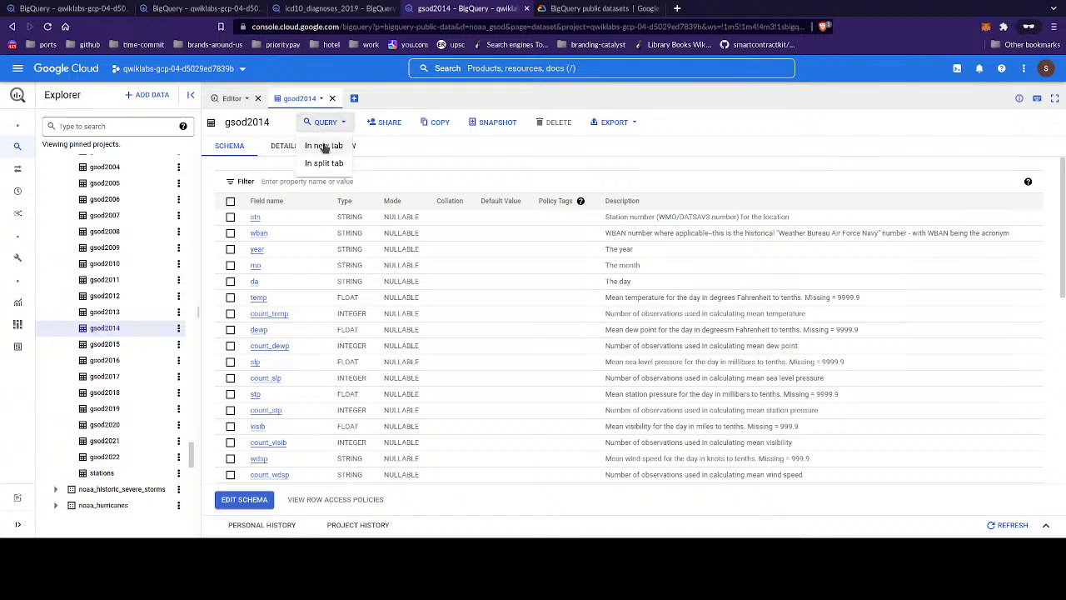
left_click(326, 162)
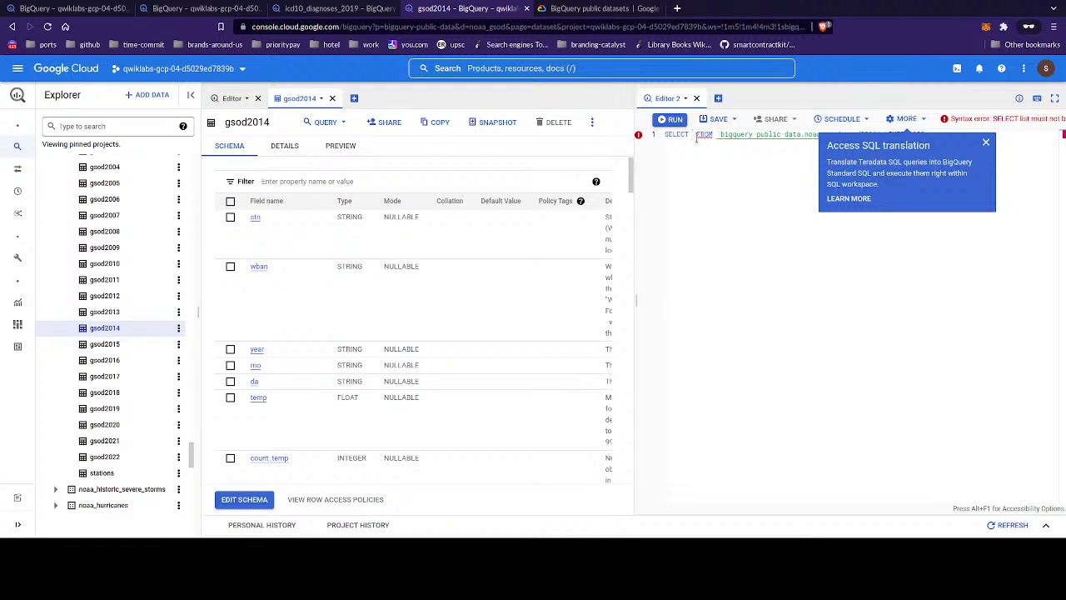
left_click(986, 144)
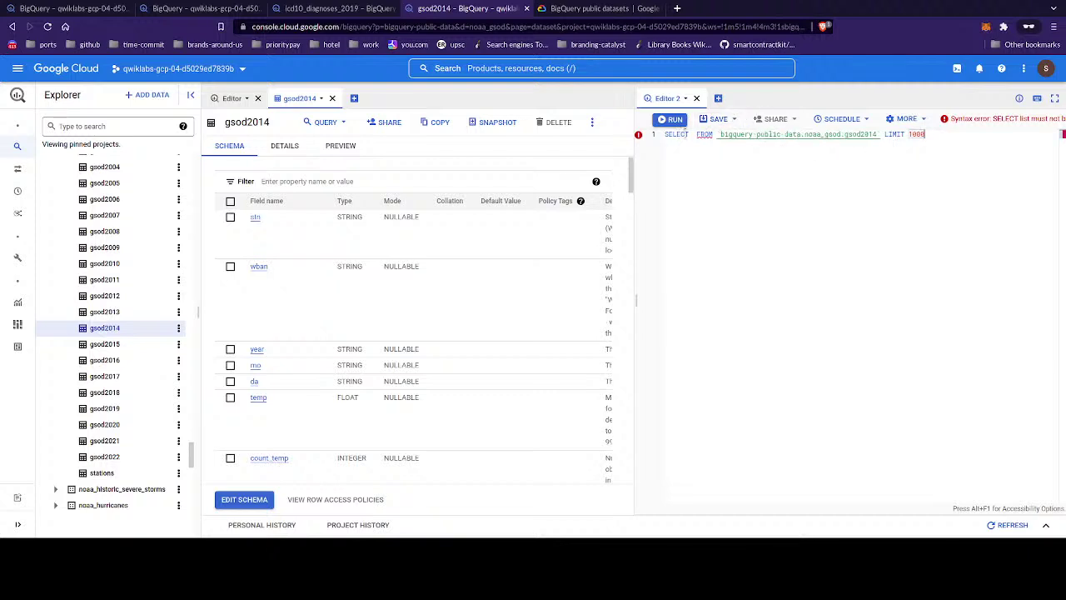
left_click(692, 135)
type("*")
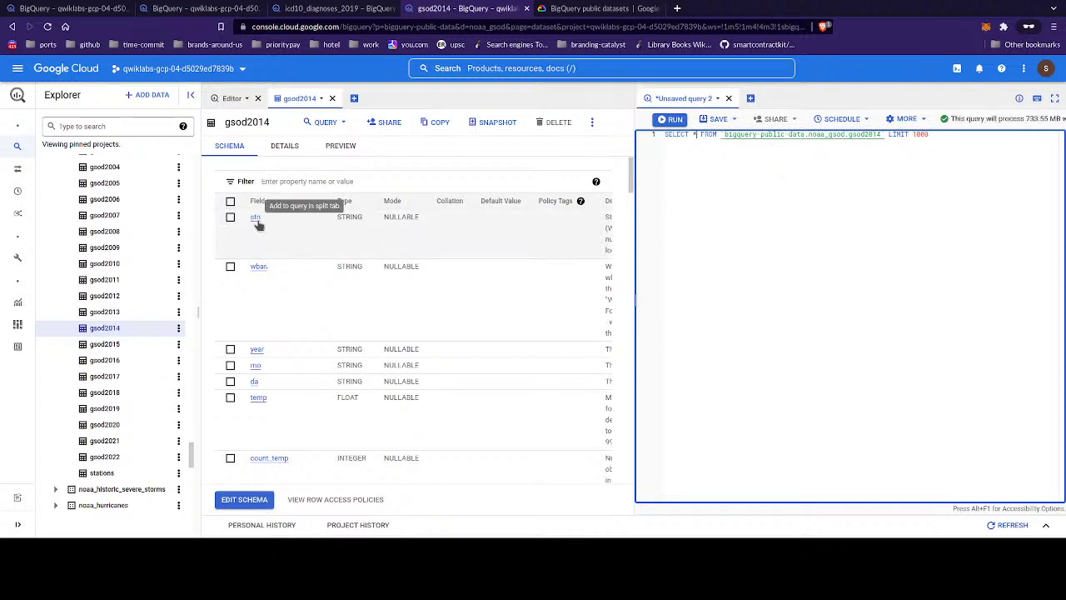
- Open the preview of the gsod2014 table and look through its columns from stn to count_stp
left_click(334, 150)
double_click(247, 163)
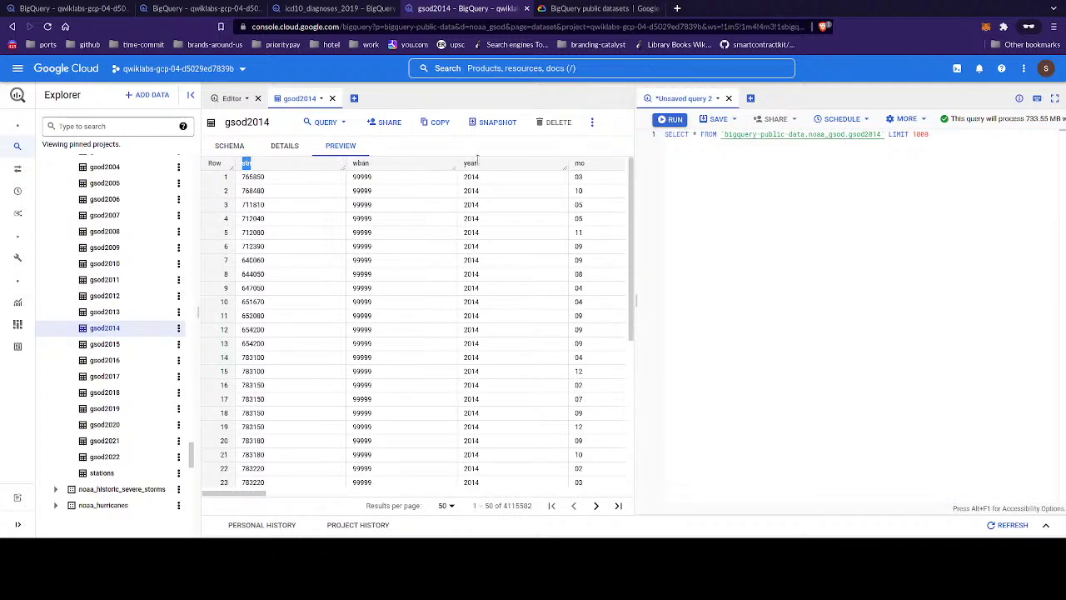
scroll(500, 165, "right", 5)
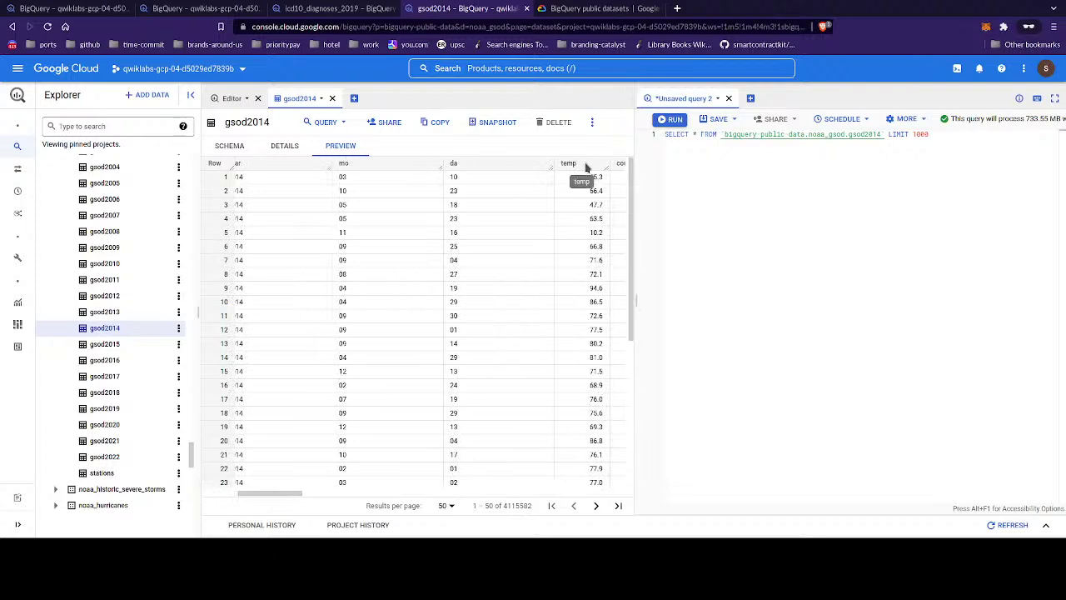
scroll(586, 166, "right", 8)
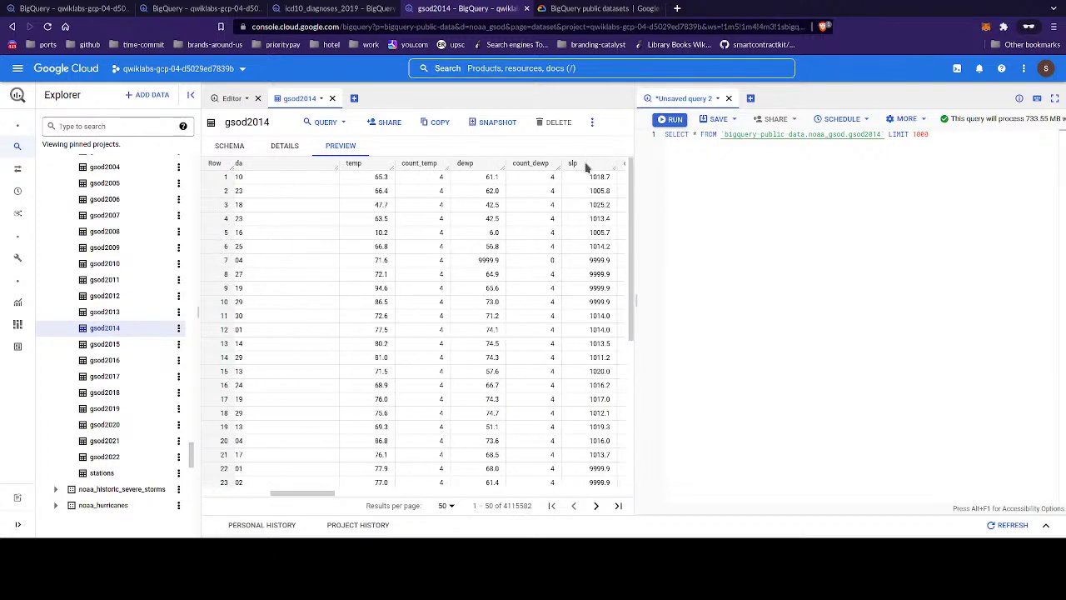
scroll(586, 166, "right", 3)
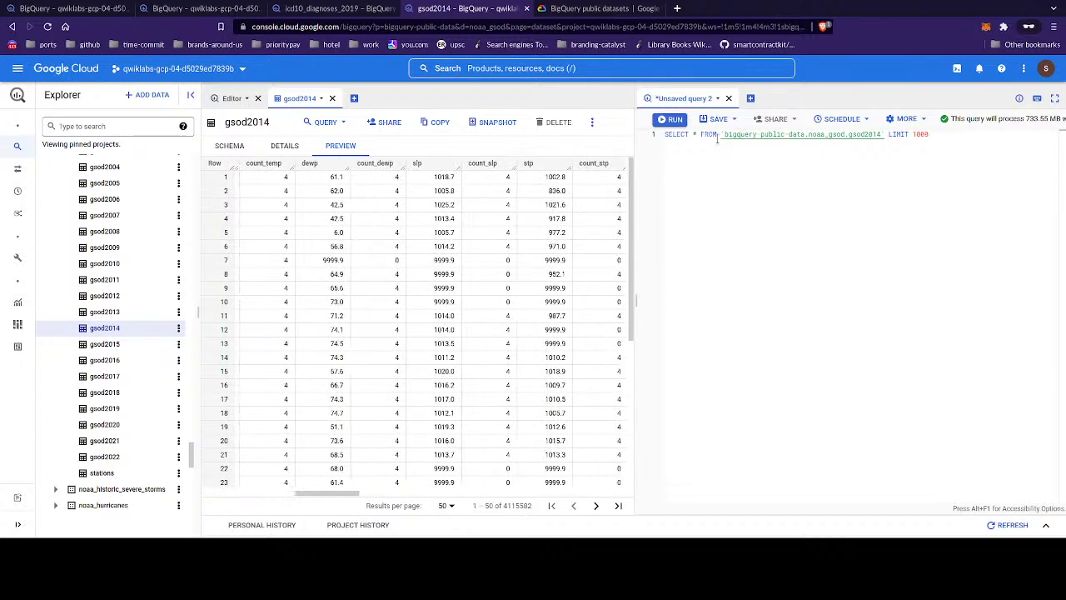
- Replace the * in the gsod2014 query with slip and set its LIMIT to 10
left_click(701, 134)
key("Left")
key("BackSpace")
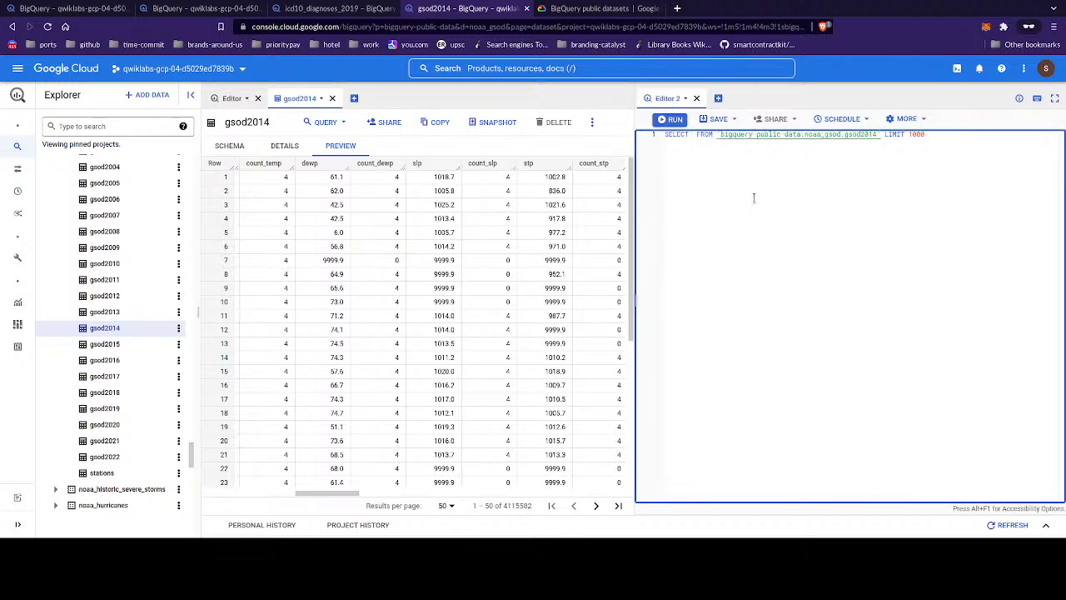
type("slp")
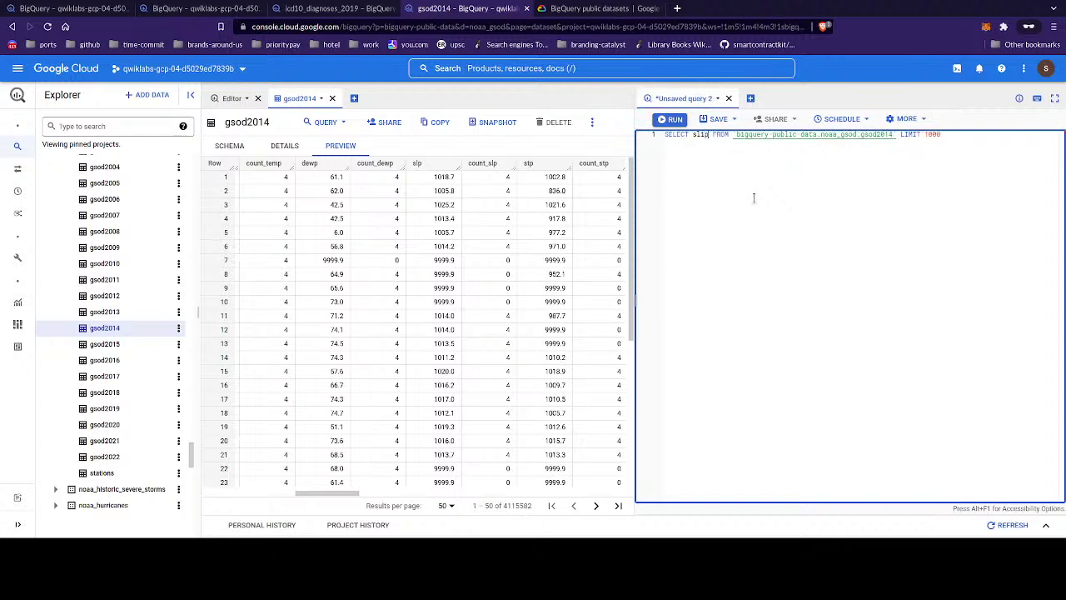
double_click(931, 133)
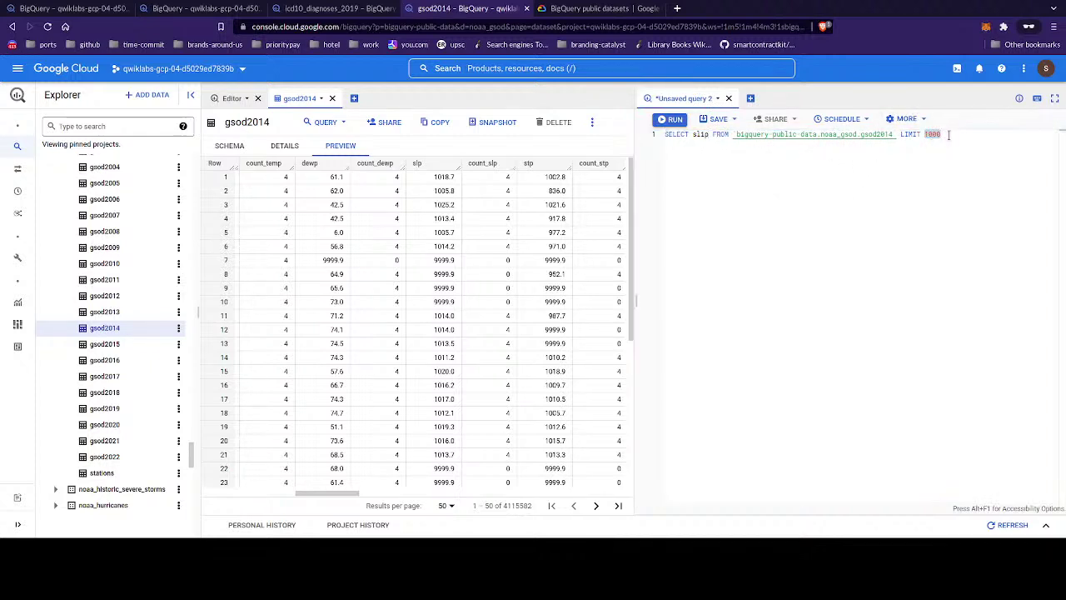
type("10")
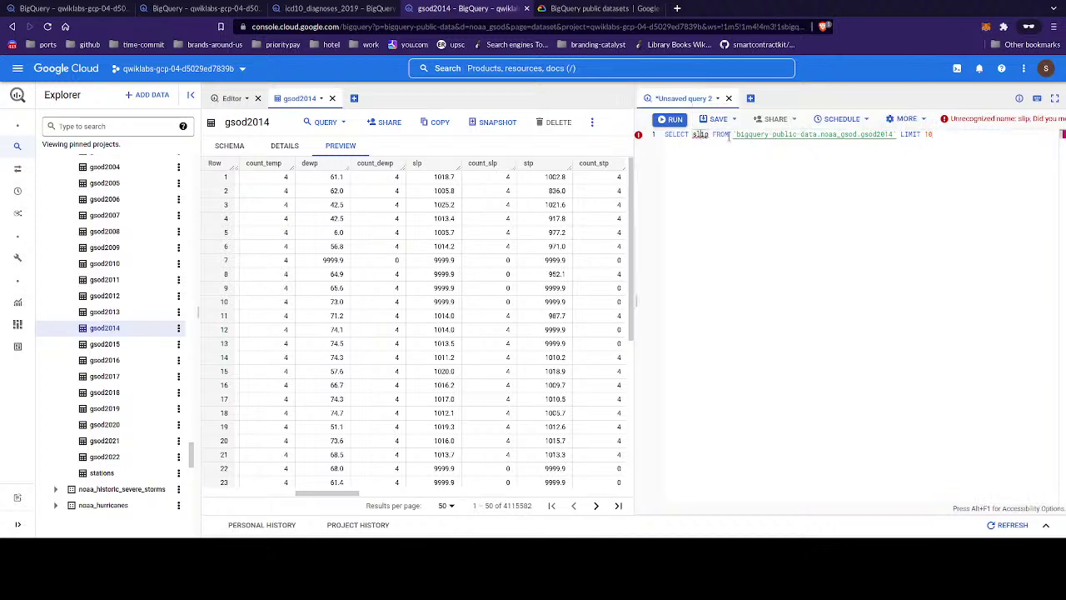
- Highlight the gsod2014 table reference in the query and try to run the query with the slip column
left_click(797, 152)
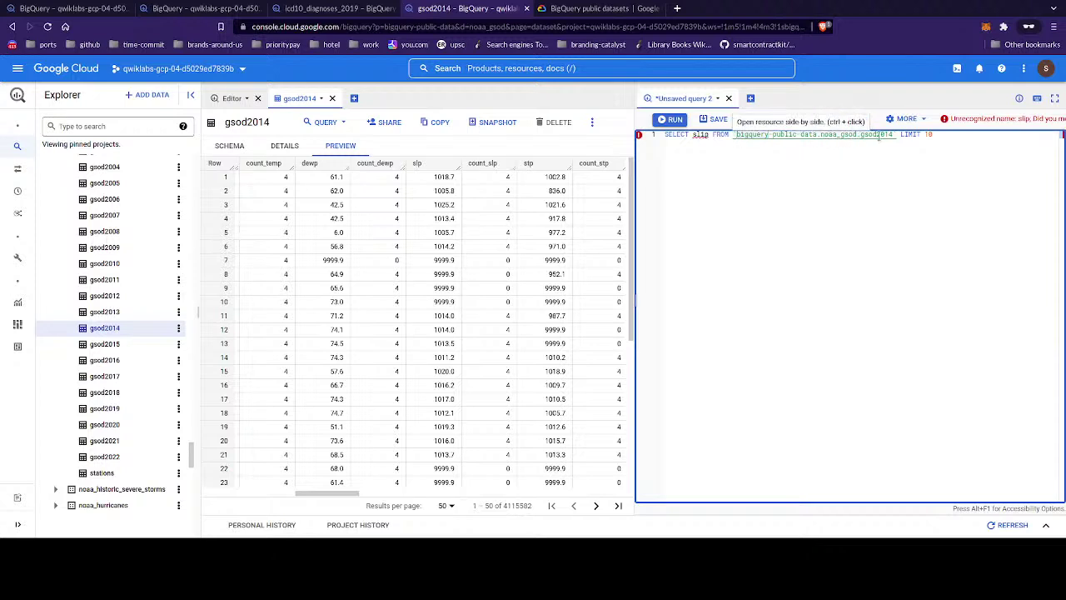
left_click_drag(891, 135, 736, 134)
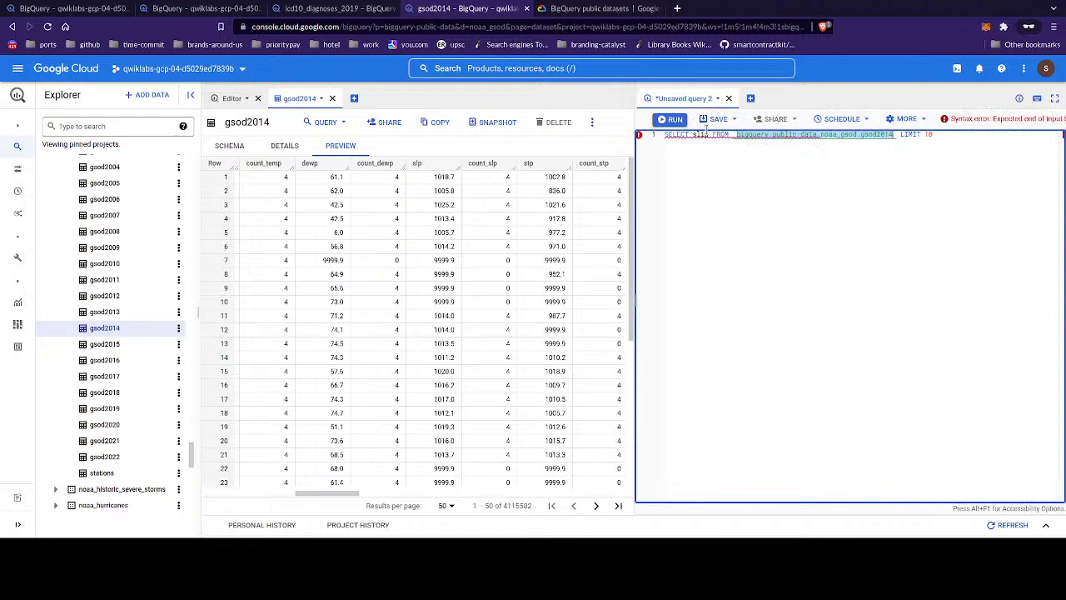
type("`")
left_click(704, 214)
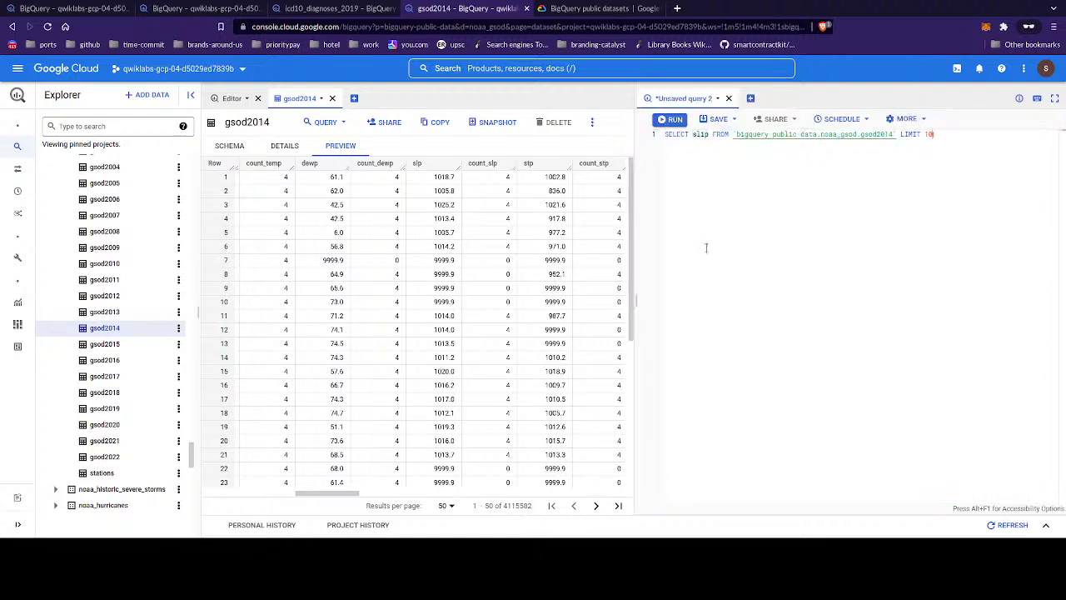
left_click(674, 119)
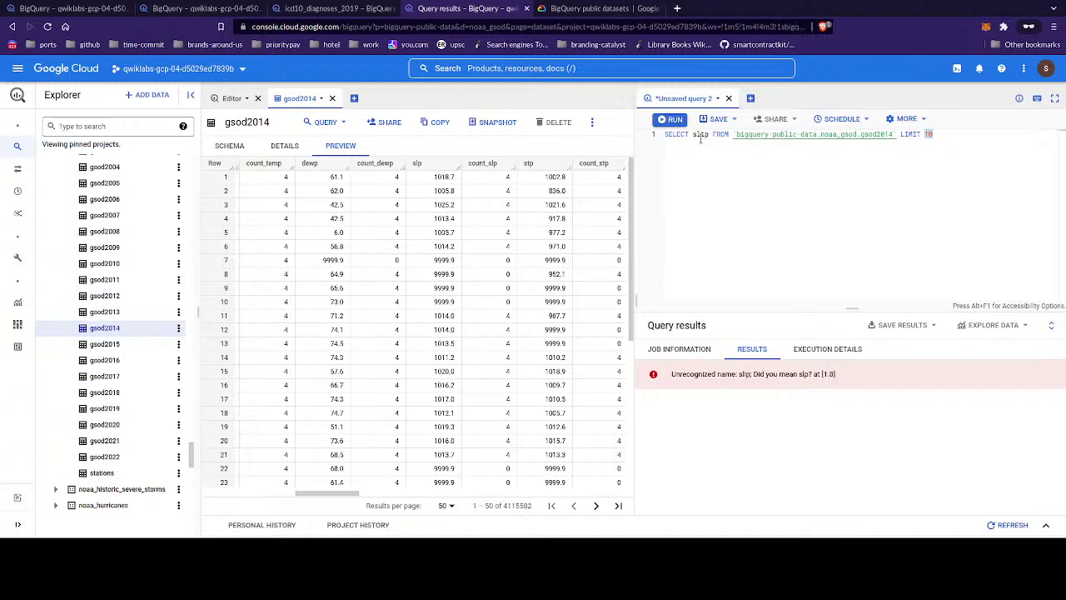
- Change the selected column in the query to stp and run it
left_click(701, 136)
key("BackSpace")
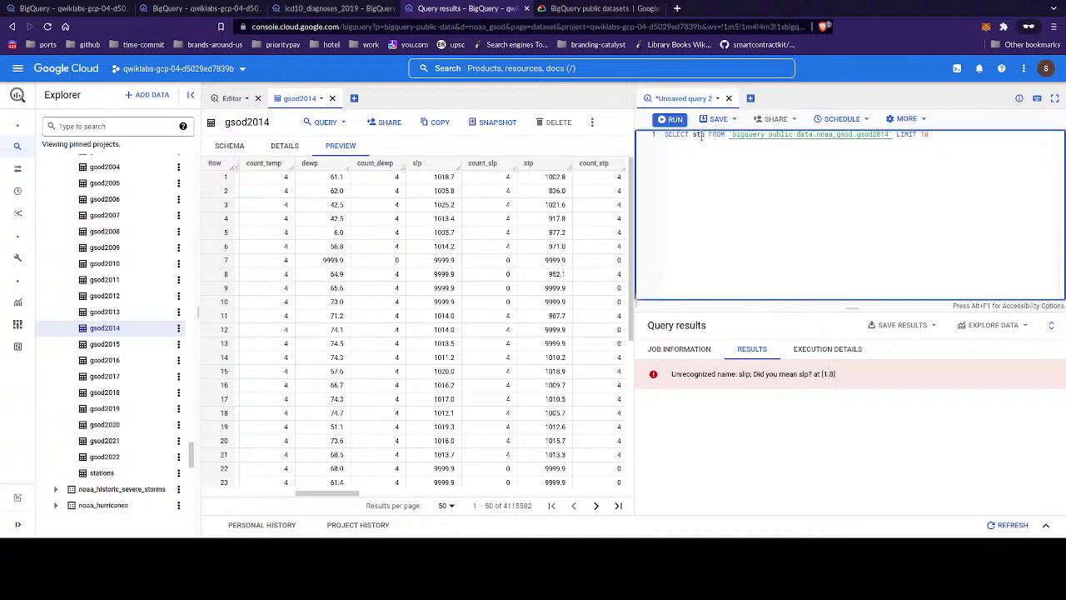
left_click(674, 120)
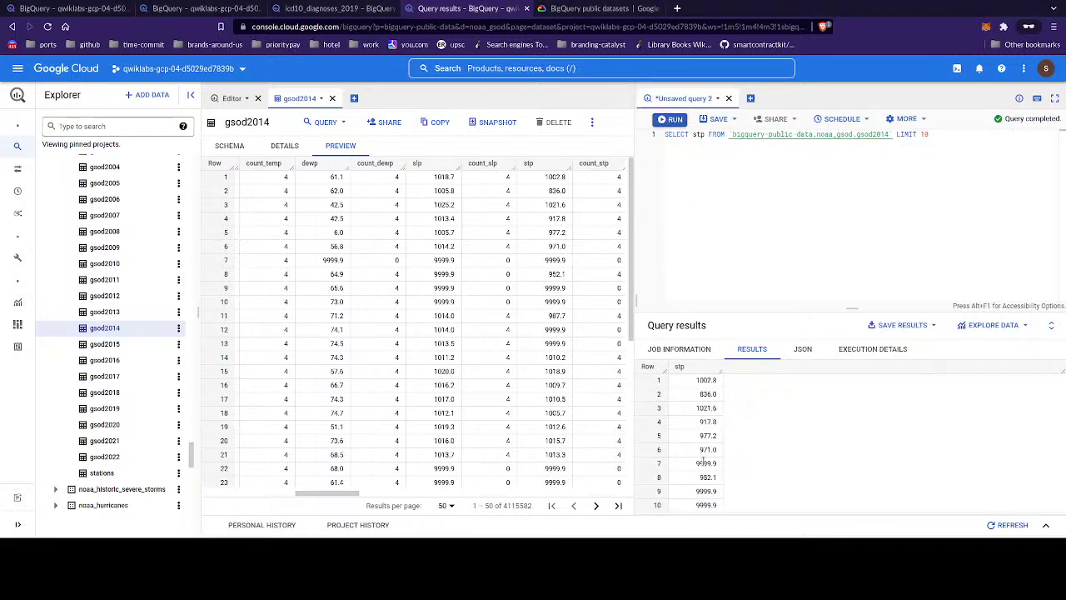
- Replace the query with the copied one averaging temperature, wind speed and precipitation from gsod20* for stations 725030 and 744860 on 12 June after 2010
key("ctrl+a")
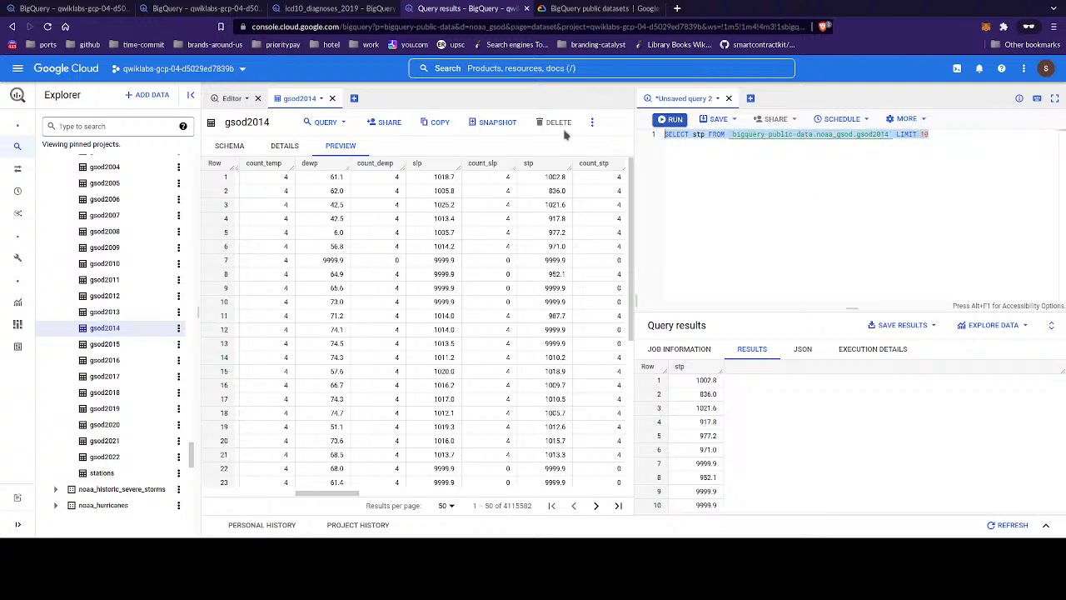
key("ctrl+v")
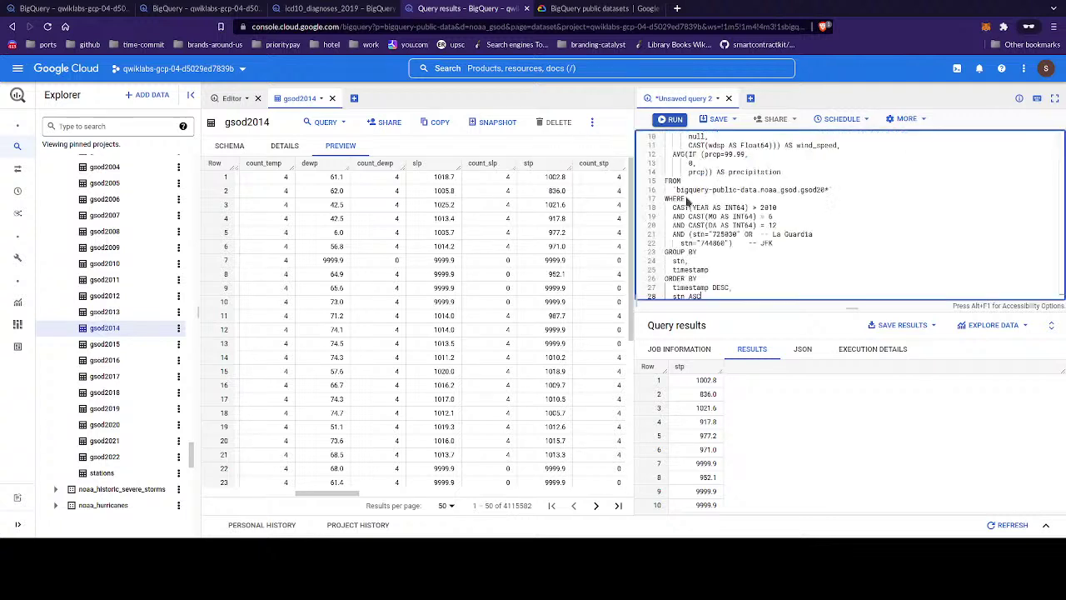
scroll(793, 229, "up", 5)
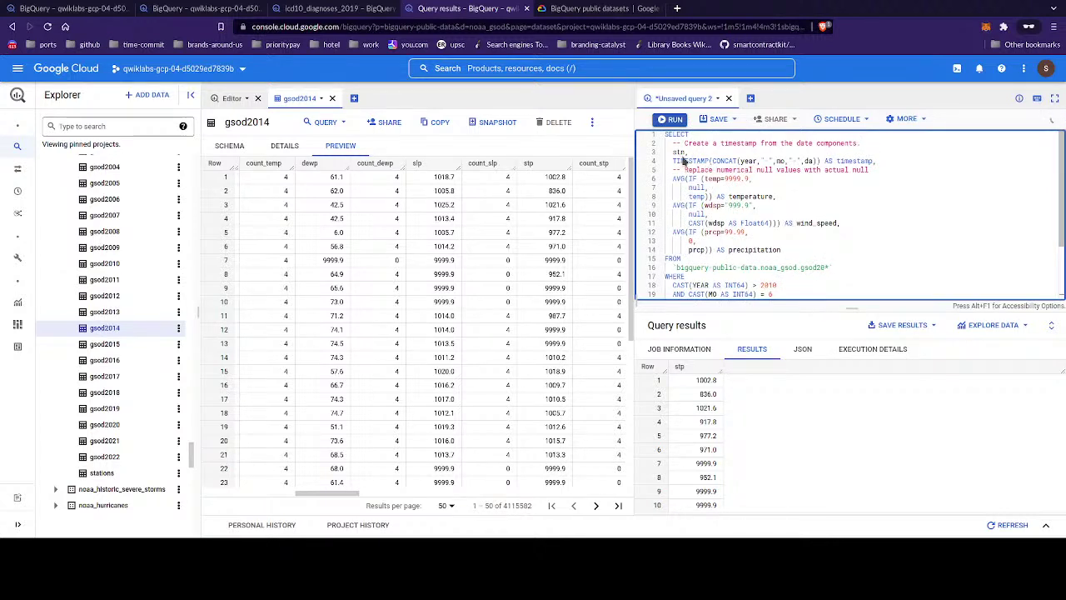
- Compare the gsod2014 preview columns with the query and highlight its AVG(IF) expressions for temperature, wind speed and precipitation
scroll(416, 178, "right", 1)
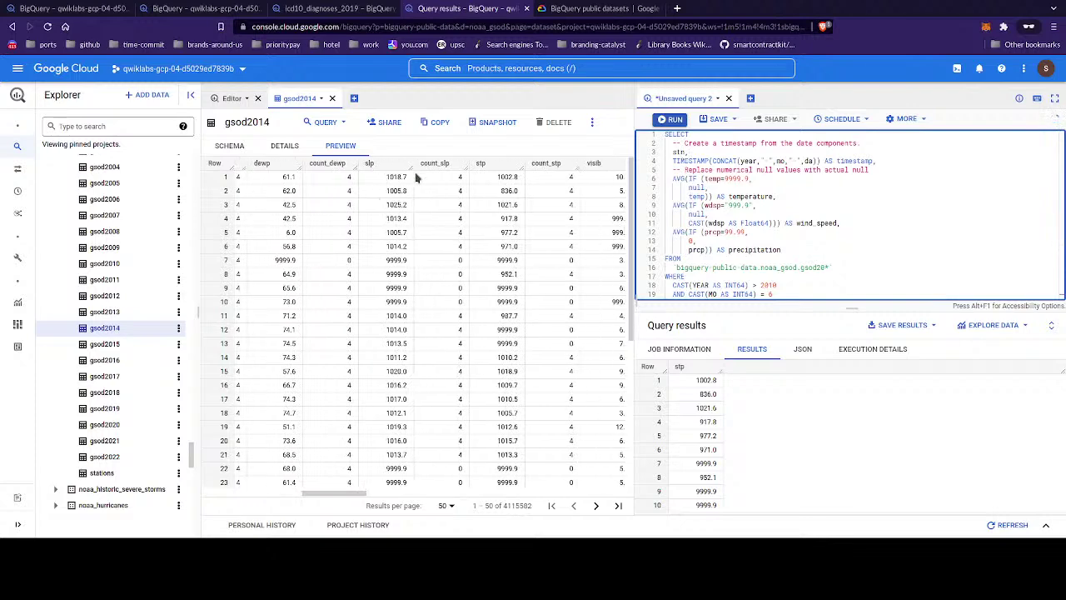
scroll(449, 175, "left", 5)
scroll(475, 173, "left", 5)
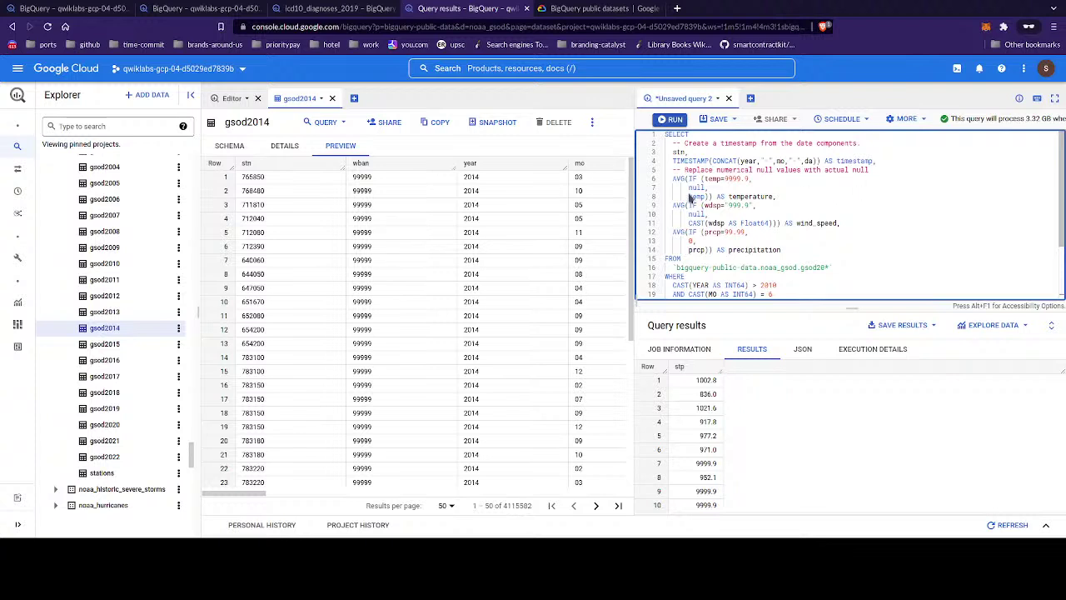
left_click_drag(671, 179, 738, 249)
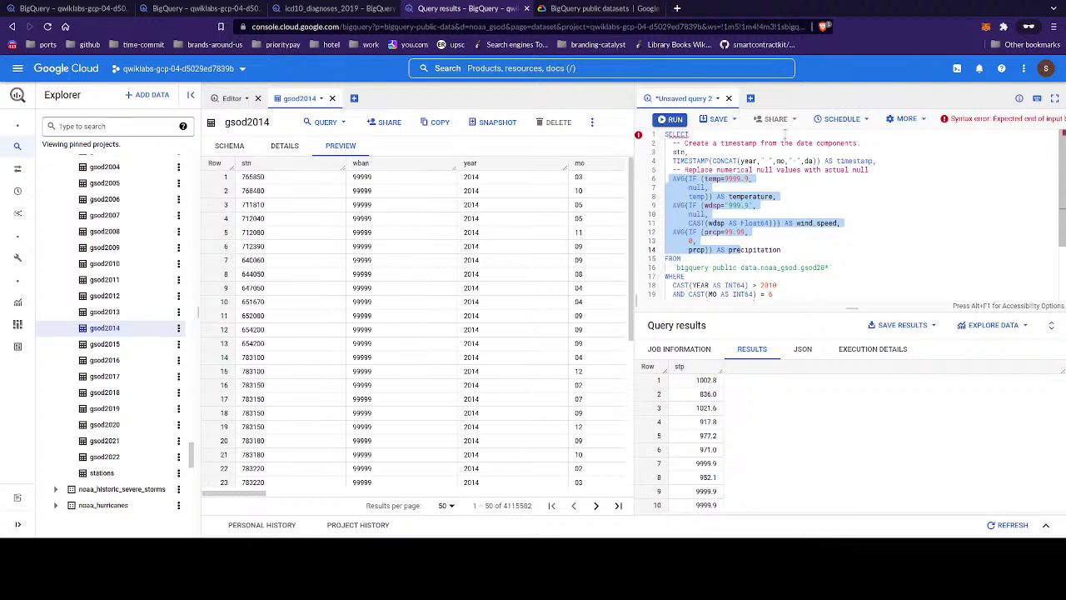
left_click(687, 187)
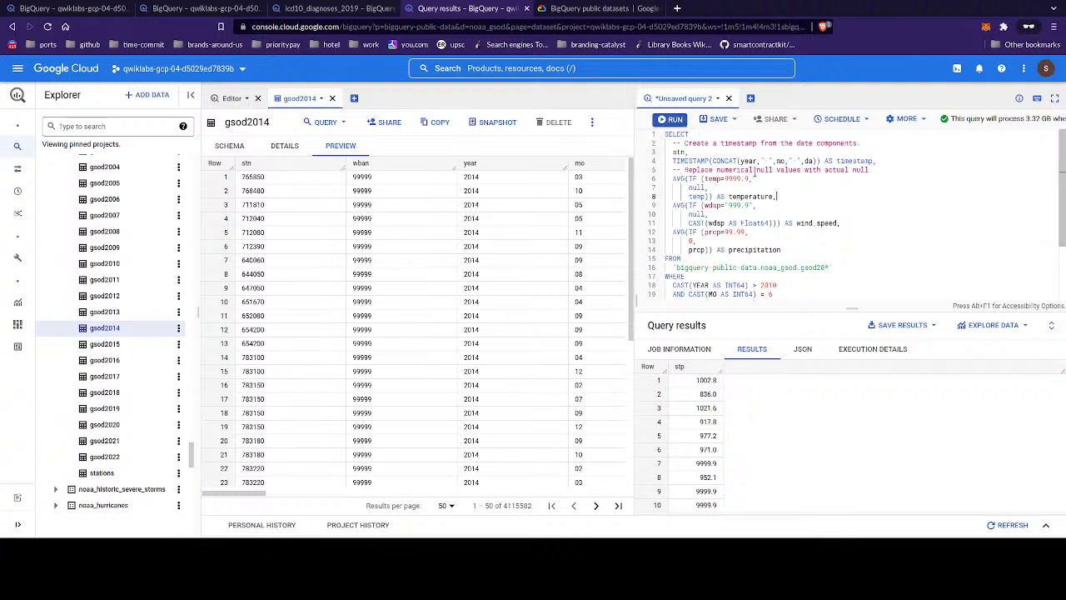
- Examine the query's WHERE conditions on year, month, day and station, and the gsod tables its wildcard covers
scroll(755, 169, "down", 3)
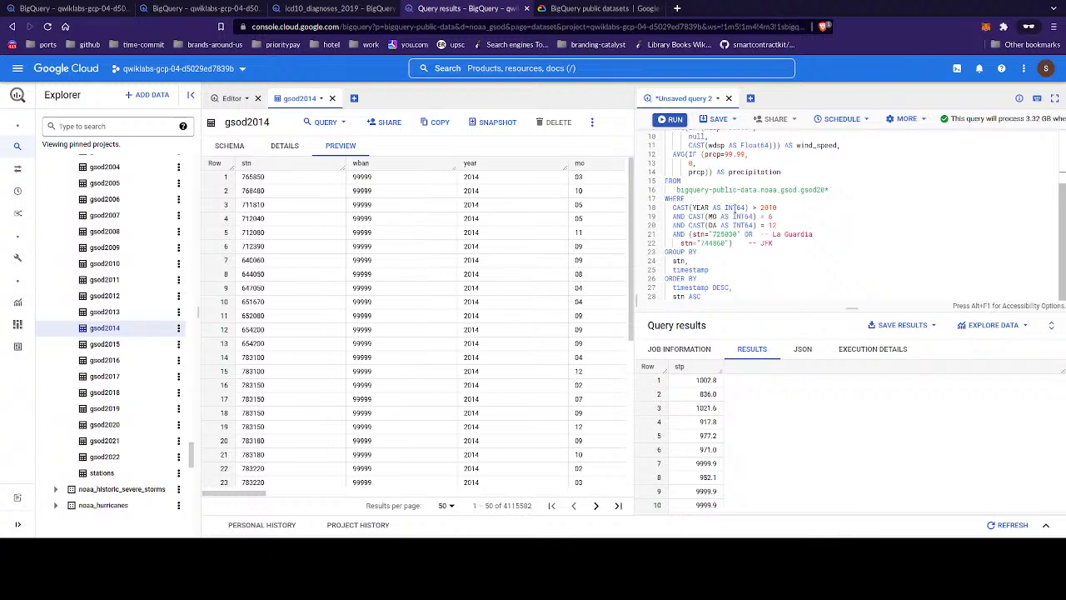
left_click(764, 205)
double_click(763, 207)
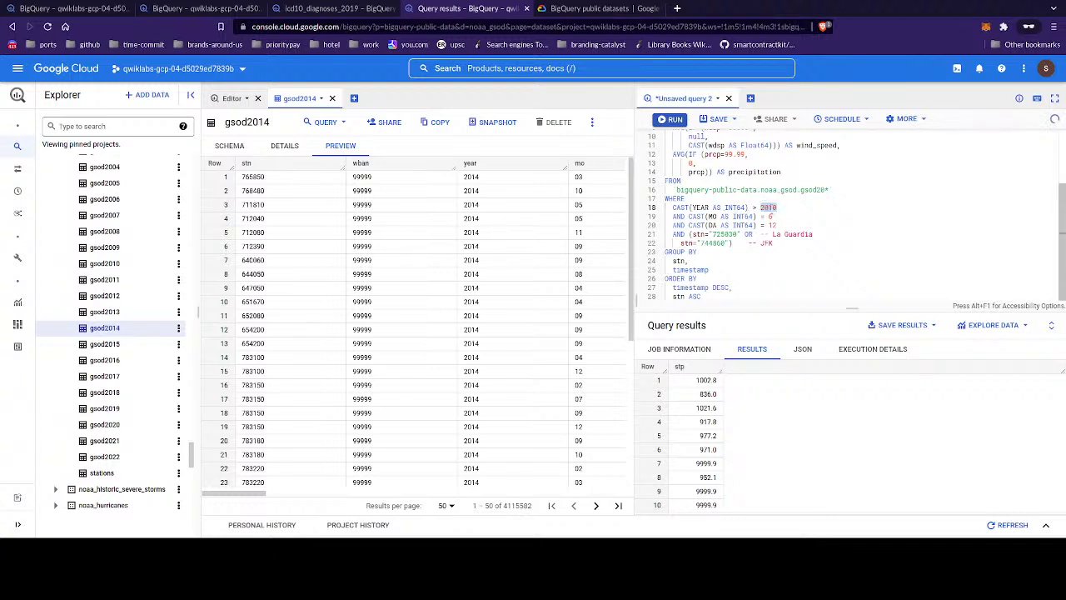
left_click(768, 216)
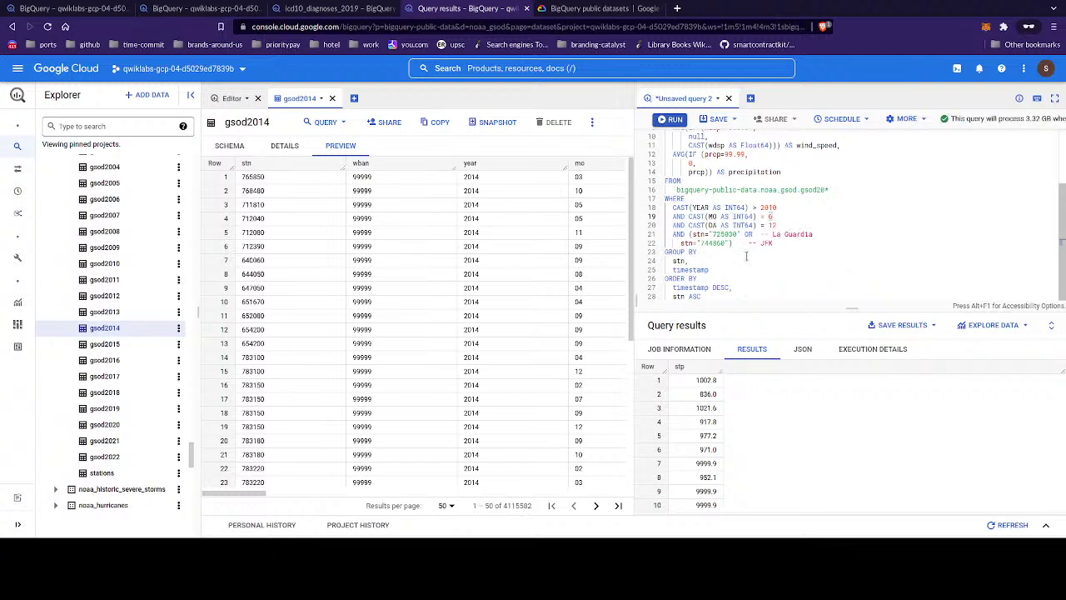
scroll(782, 249, "up", 3)
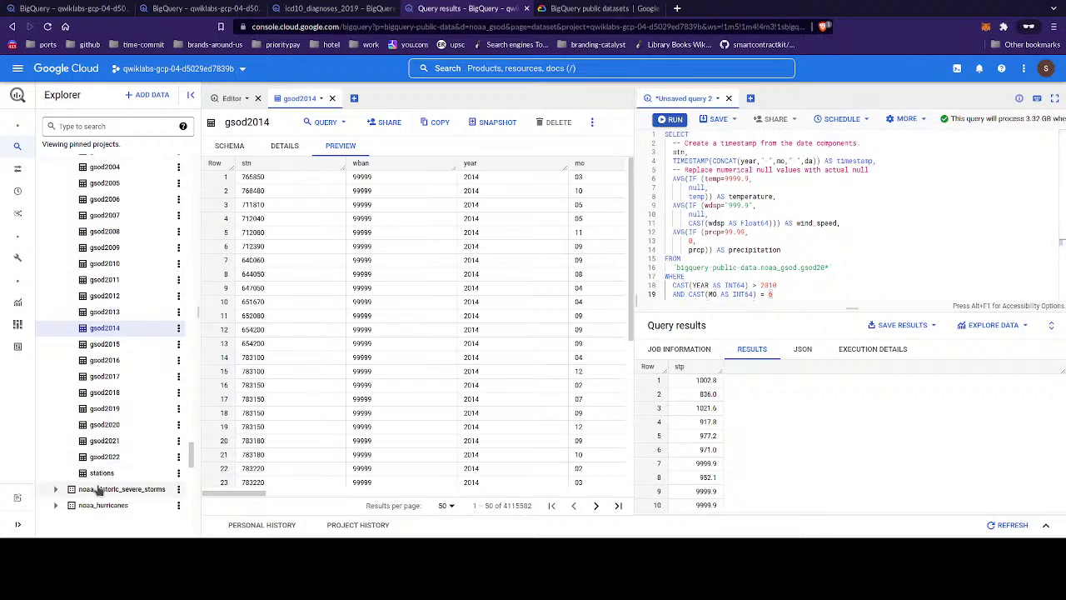
scroll(329, 412, "down", 3)
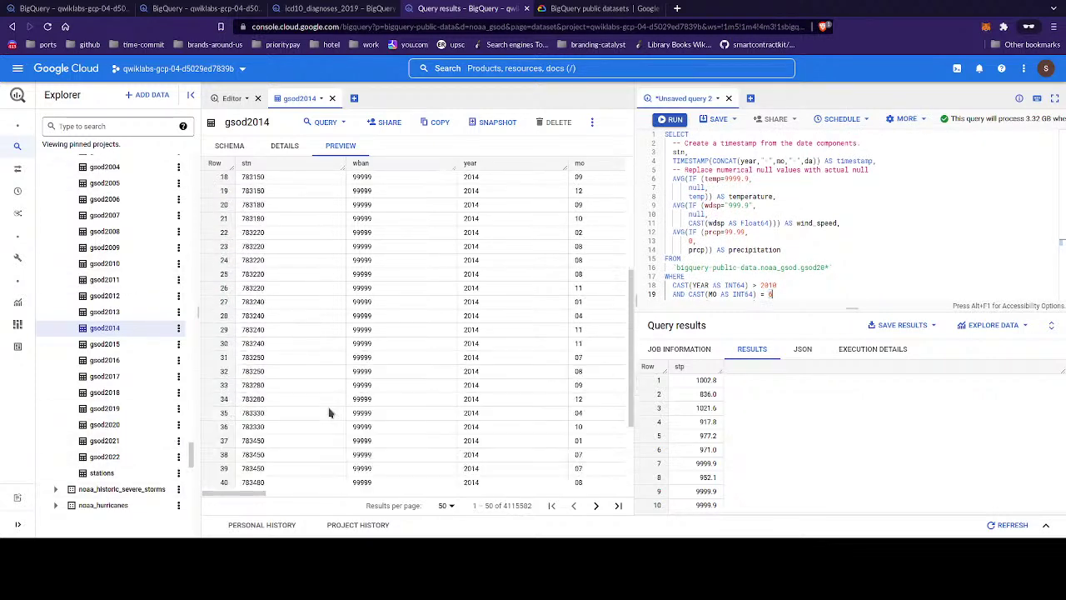
scroll(317, 412, "down", 2)
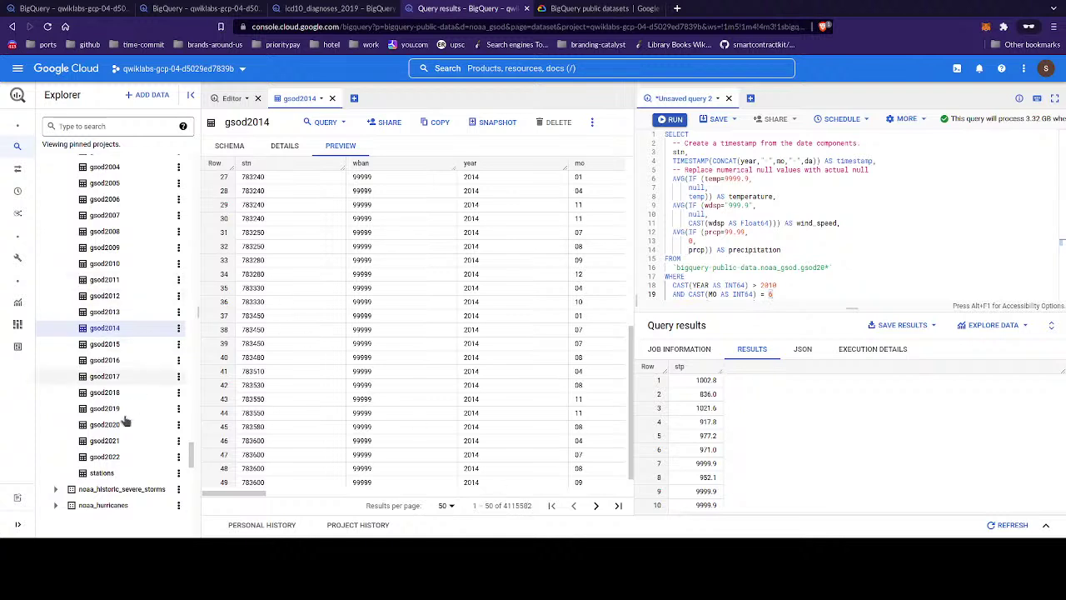
scroll(125, 422, "down", 2)
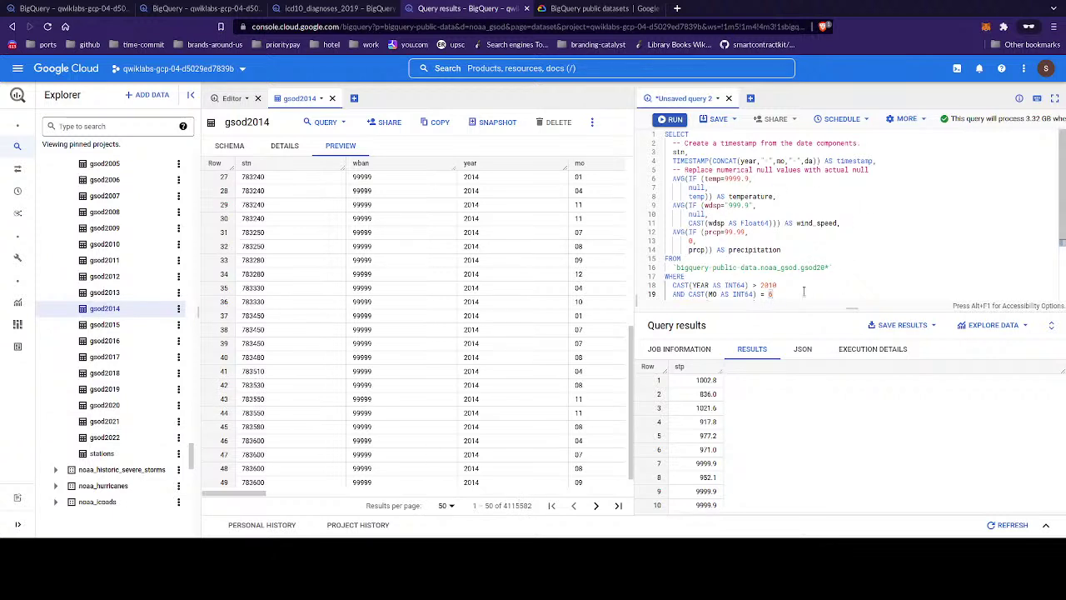
- Run the gsod20* weather query and look through its result rows
scroll(803, 291, "down", 3)
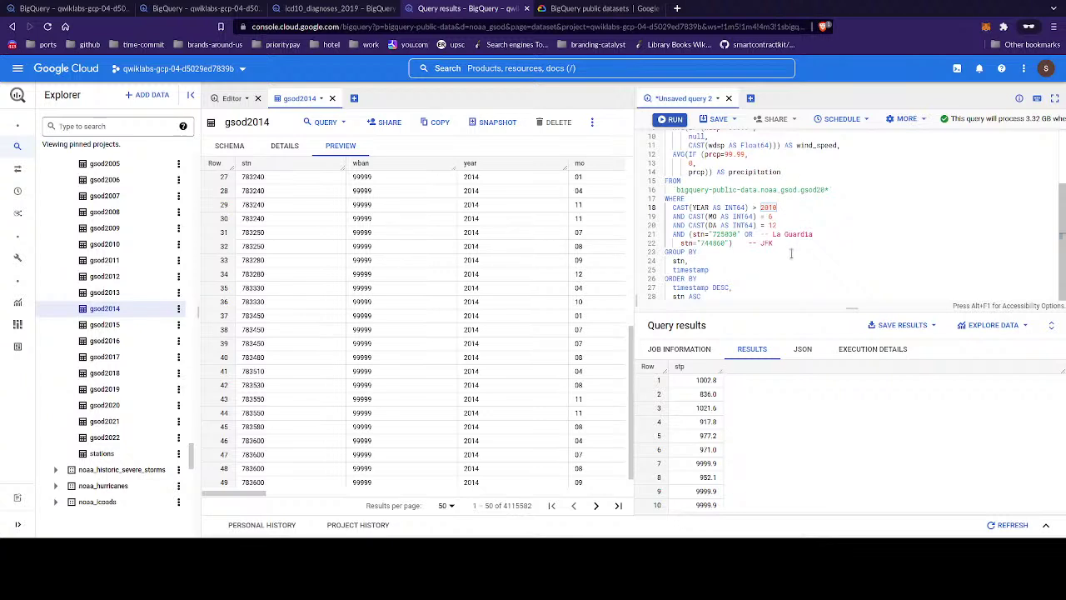
left_click(675, 119)
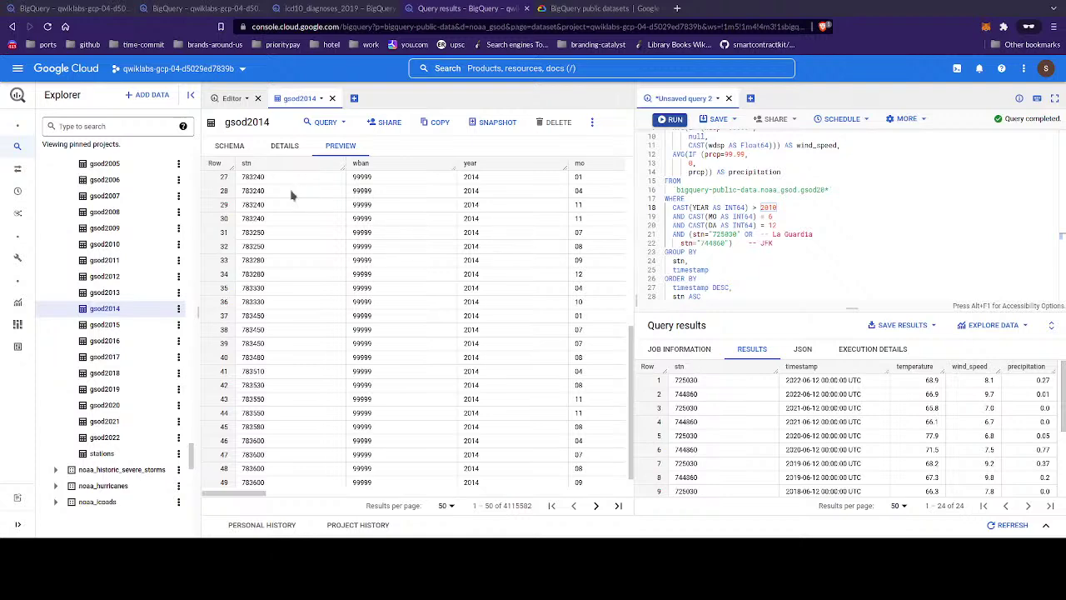
scroll(854, 408, "down", 5)
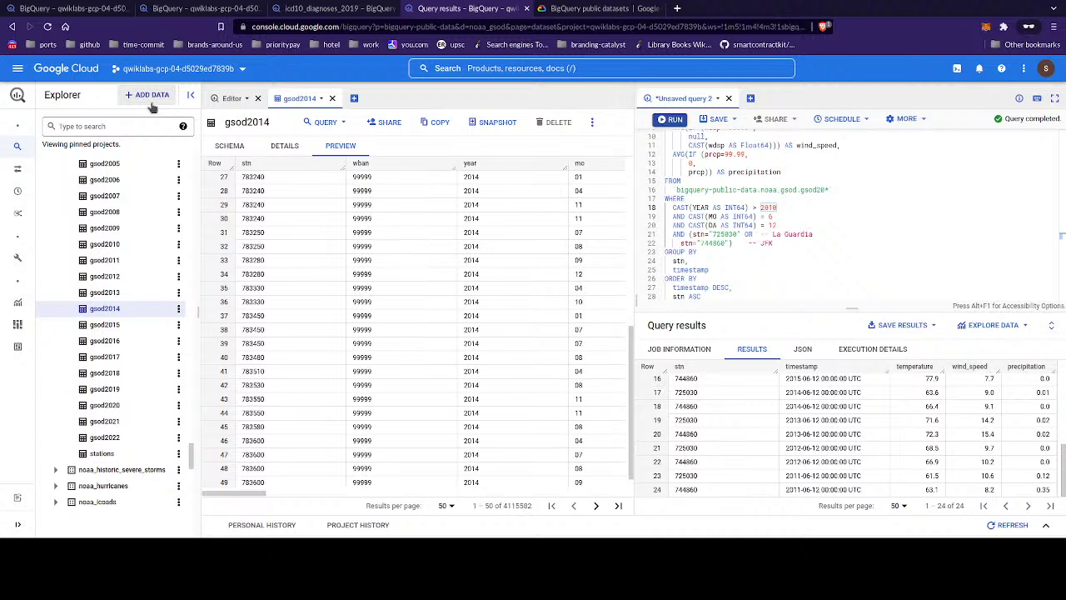
- Select the entire weather query text and collapse the noaa_gsod dataset in the Explorer tree
left_click(824, 266)
key("ctrl+a")
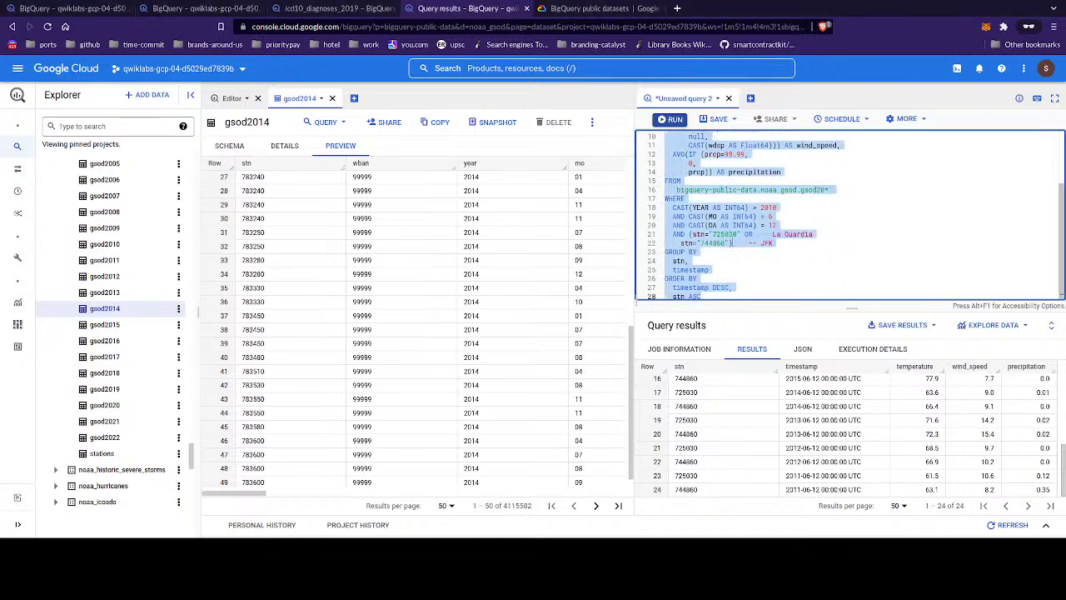
scroll(114, 229, "down", 3)
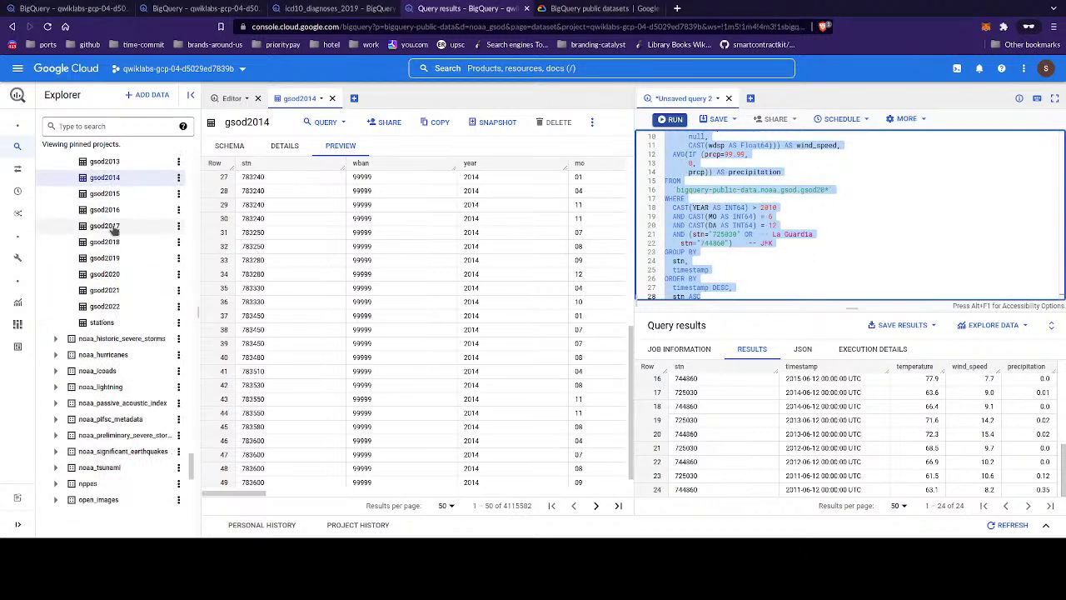
scroll(114, 229, "up", 10)
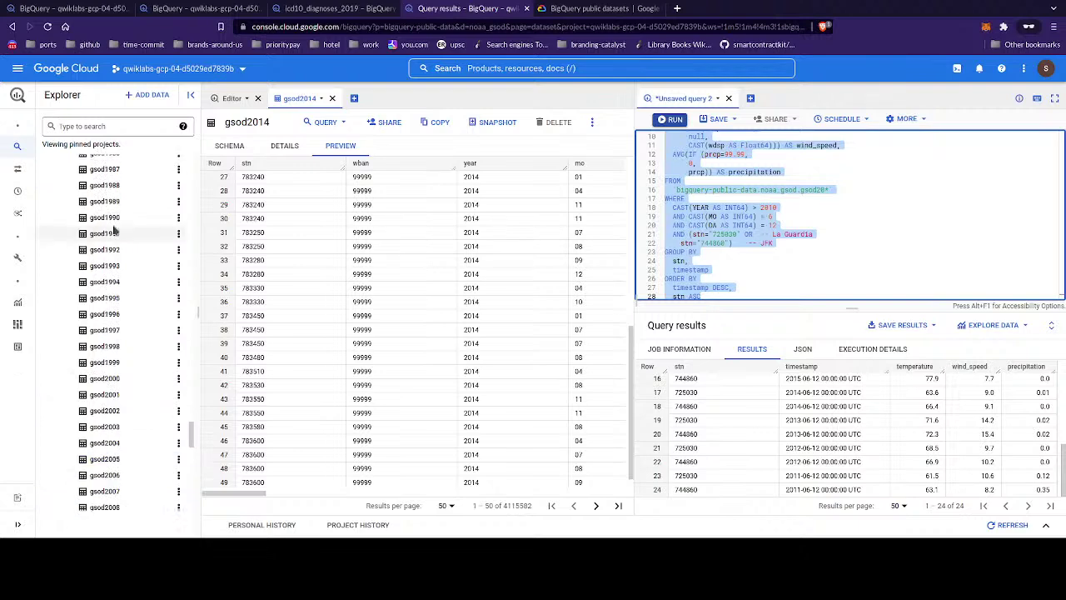
scroll(115, 229, "up", 15)
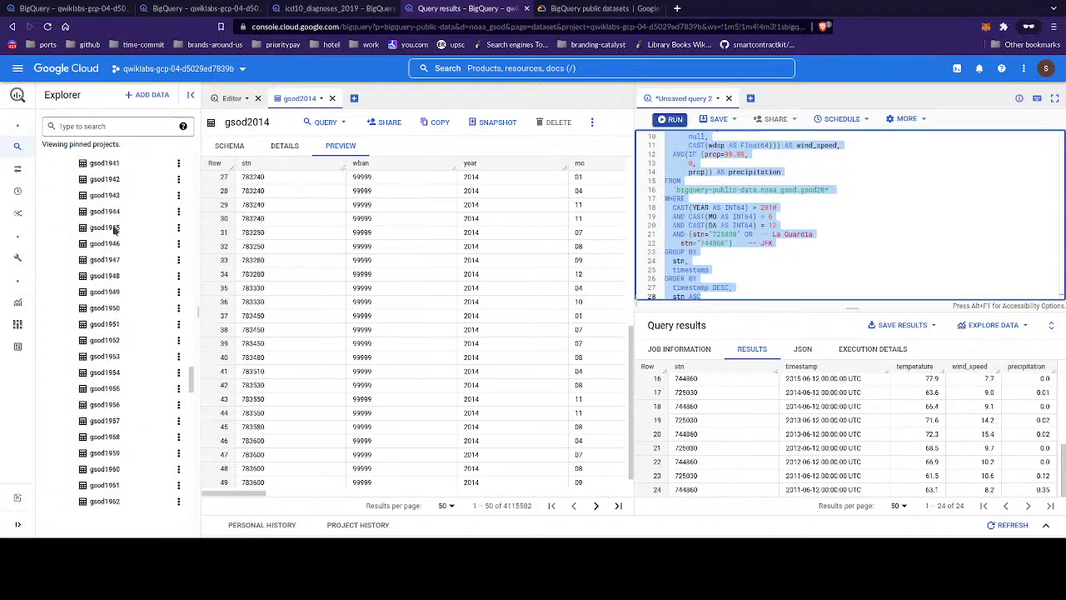
scroll(114, 229, "up", 20)
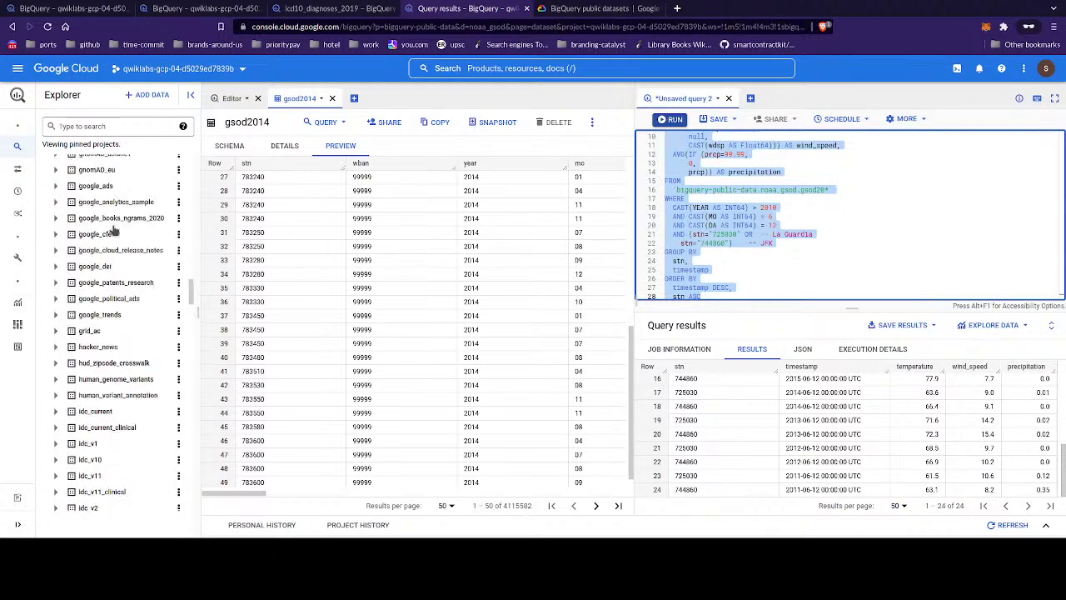
scroll(114, 229, "down", 6)
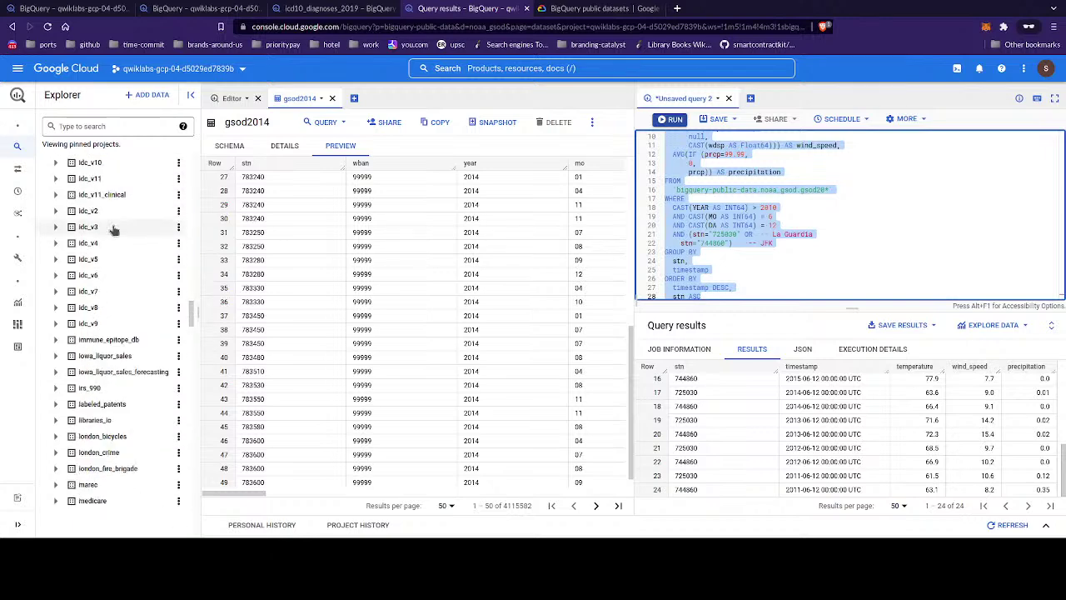
scroll(114, 229, "down", 10)
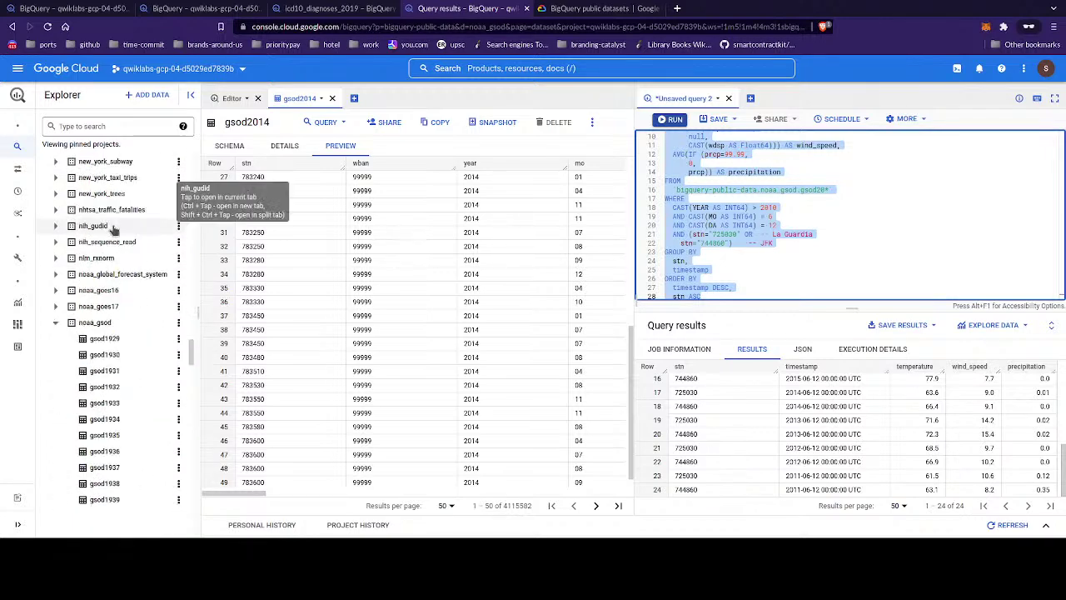
left_click(59, 323)
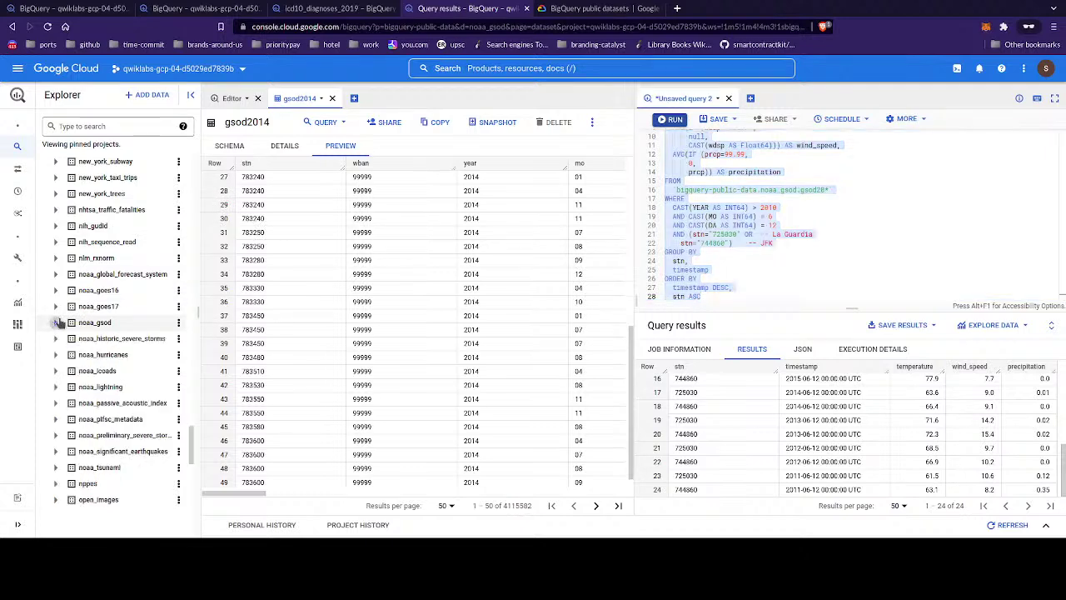
- Browse the datasets under bigquery-public-data and load more results at the end of the list
scroll(59, 323, "up", 5)
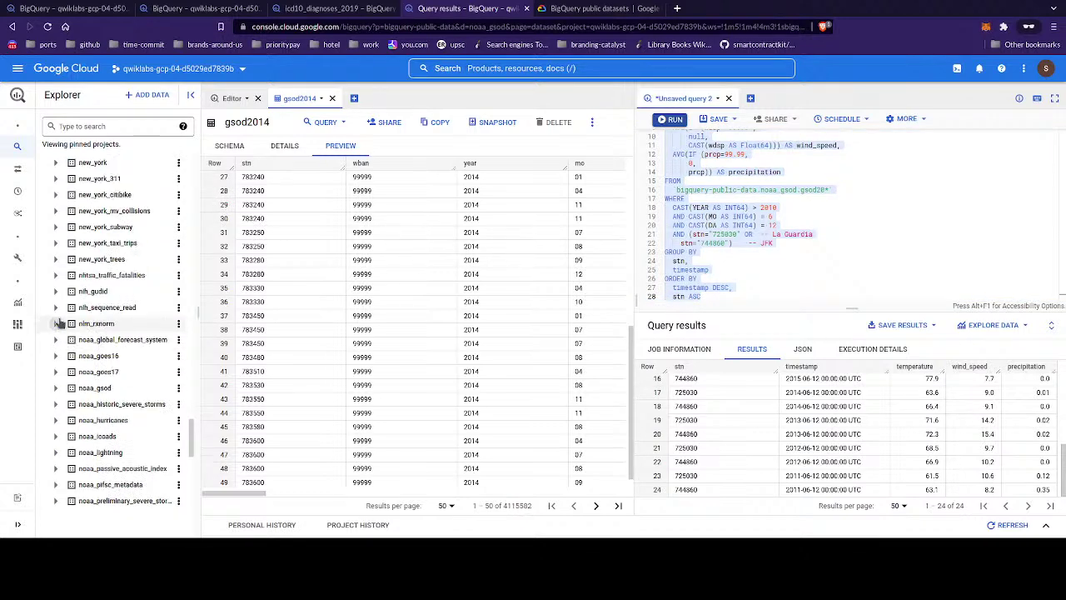
scroll(58, 323, "up", 5)
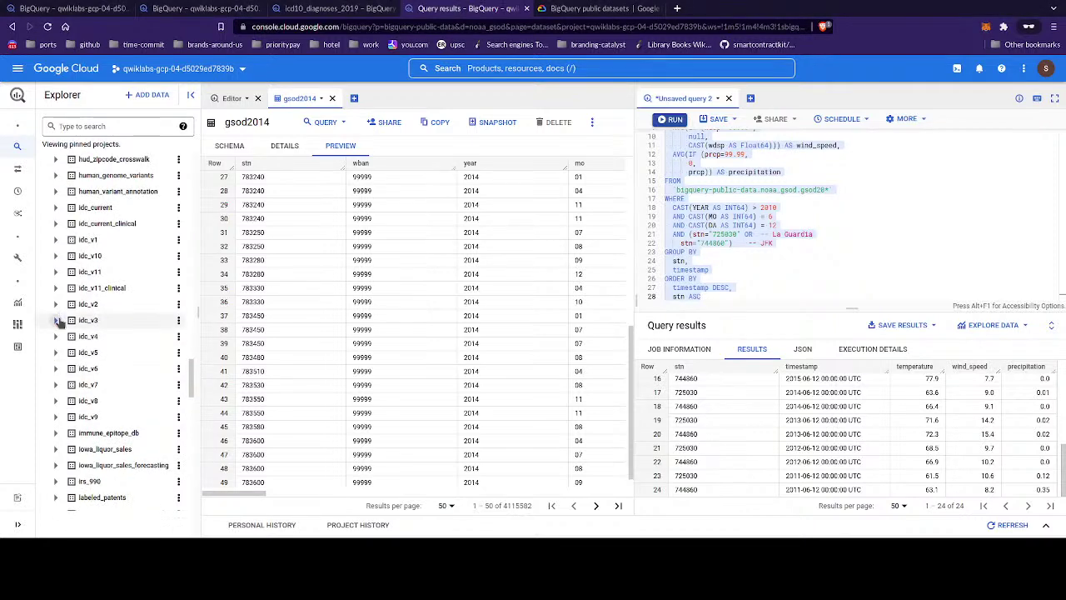
scroll(58, 323, "up", 4)
scroll(60, 325, "up", 12)
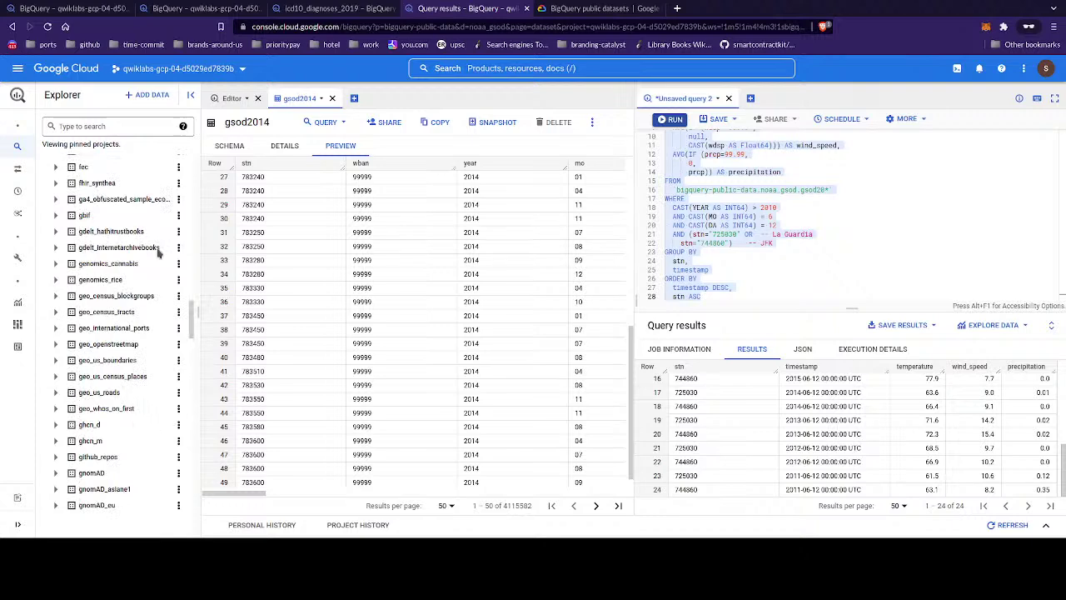
scroll(103, 263, "up", 15)
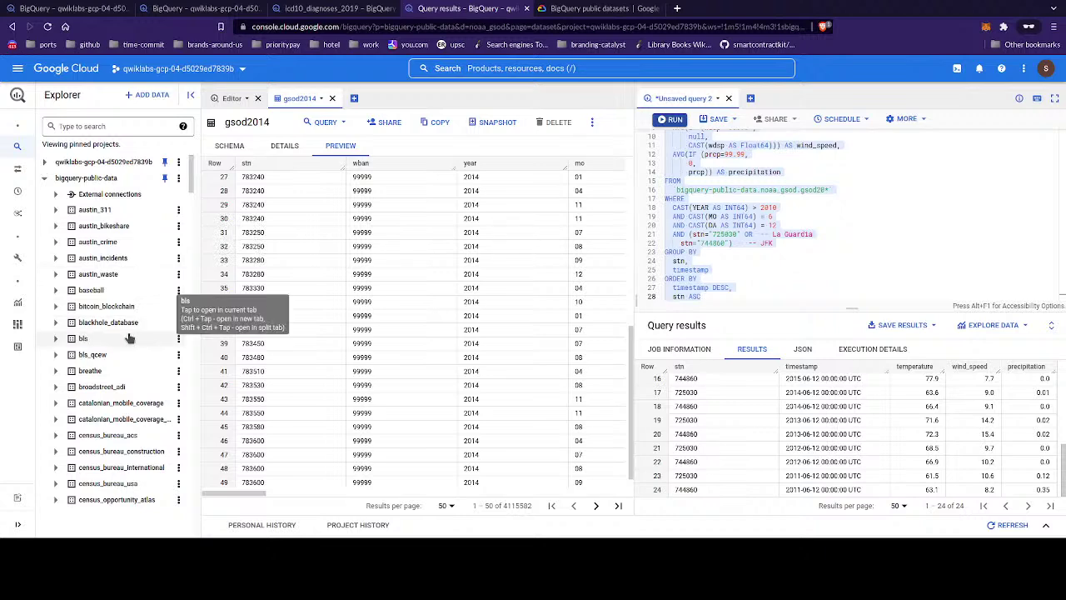
left_click_drag(193, 193, 194, 271)
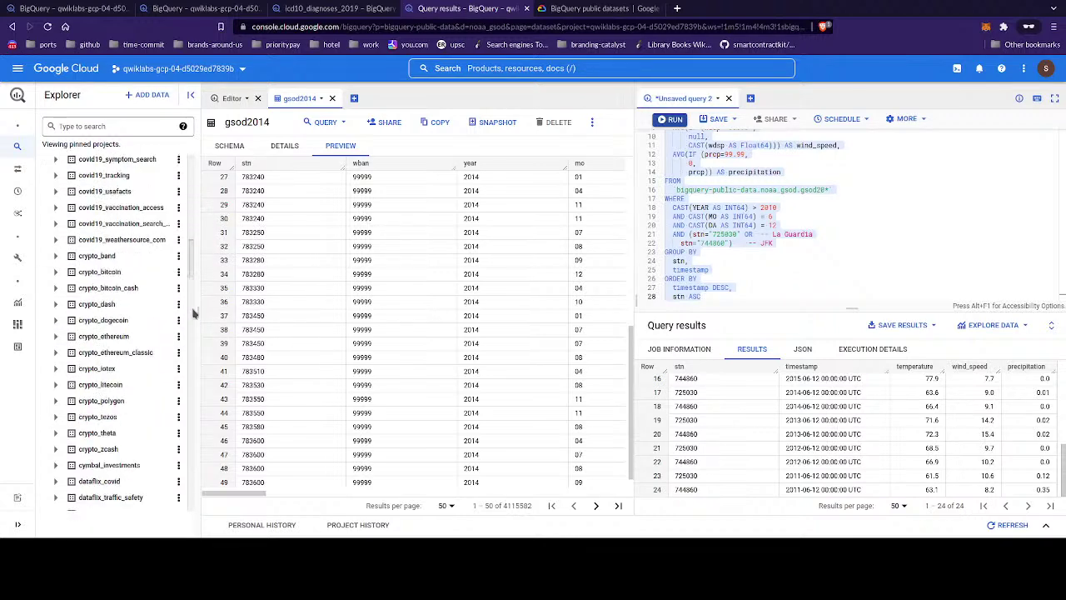
left_click_drag(191, 381, 180, 479)
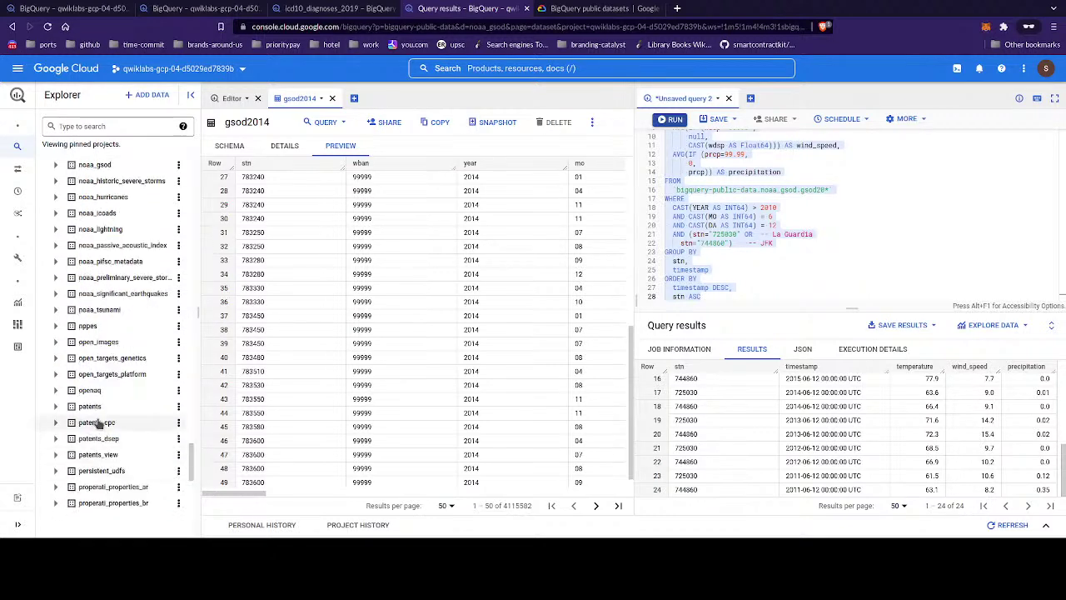
scroll(98, 423, "down", 3)
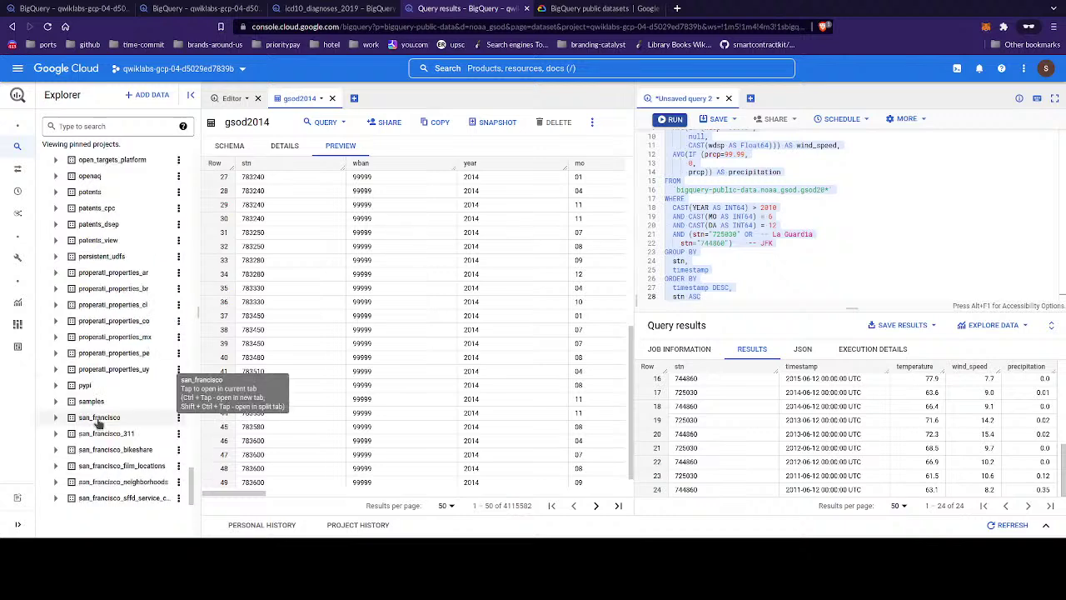
scroll(98, 422, "down", 2)
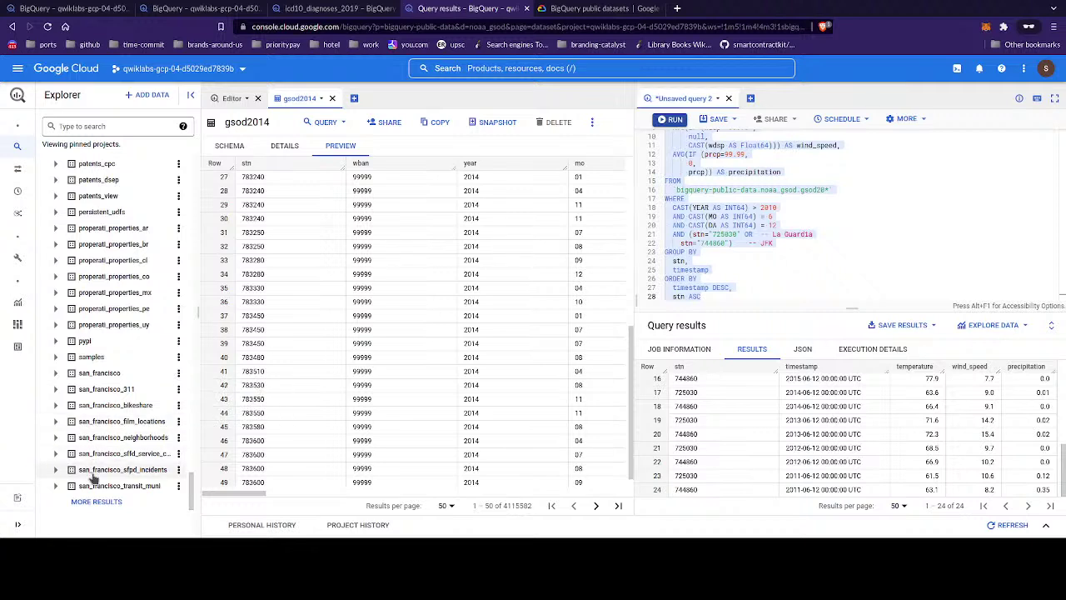
left_click(86, 501)
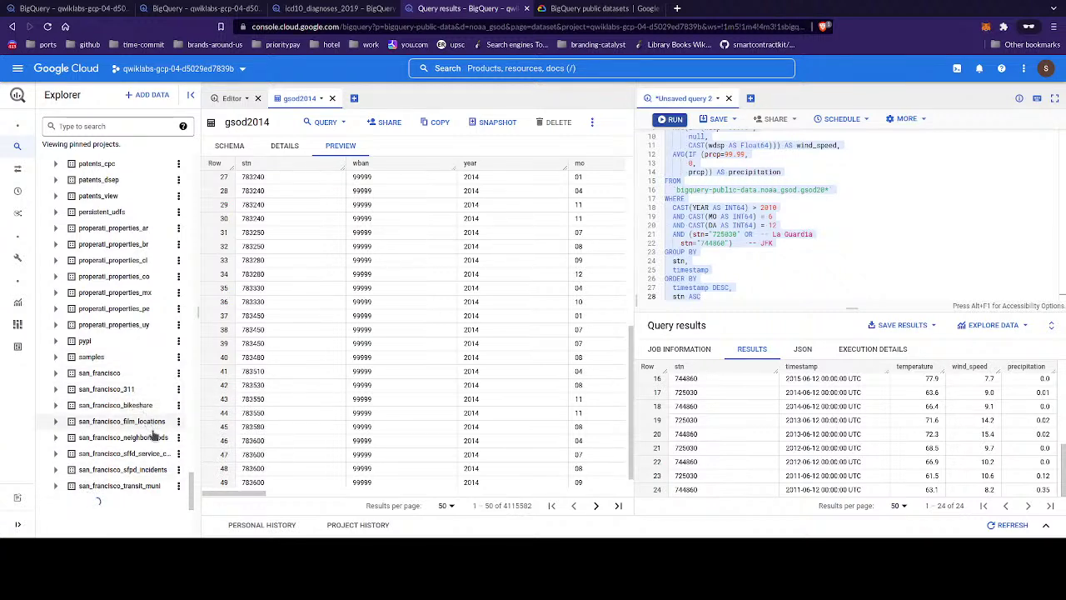
scroll(152, 448, "down", 1)
scroll(153, 448, "down", 1)
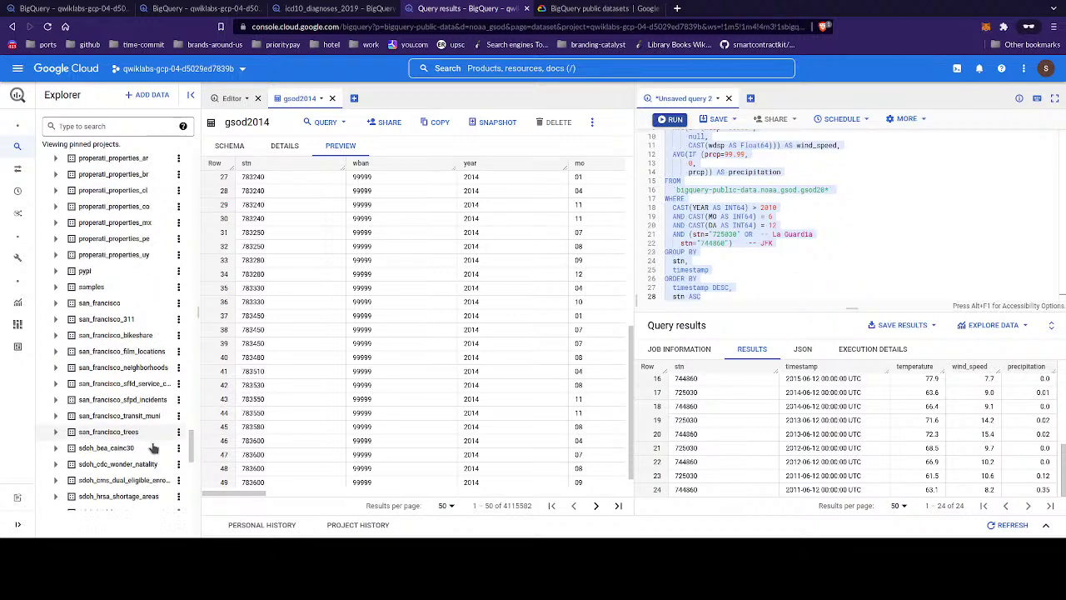
- Search the Explorer for "service" and open the 311_service_requests table of the new_york_311 dataset
left_click(142, 127)
type("service")
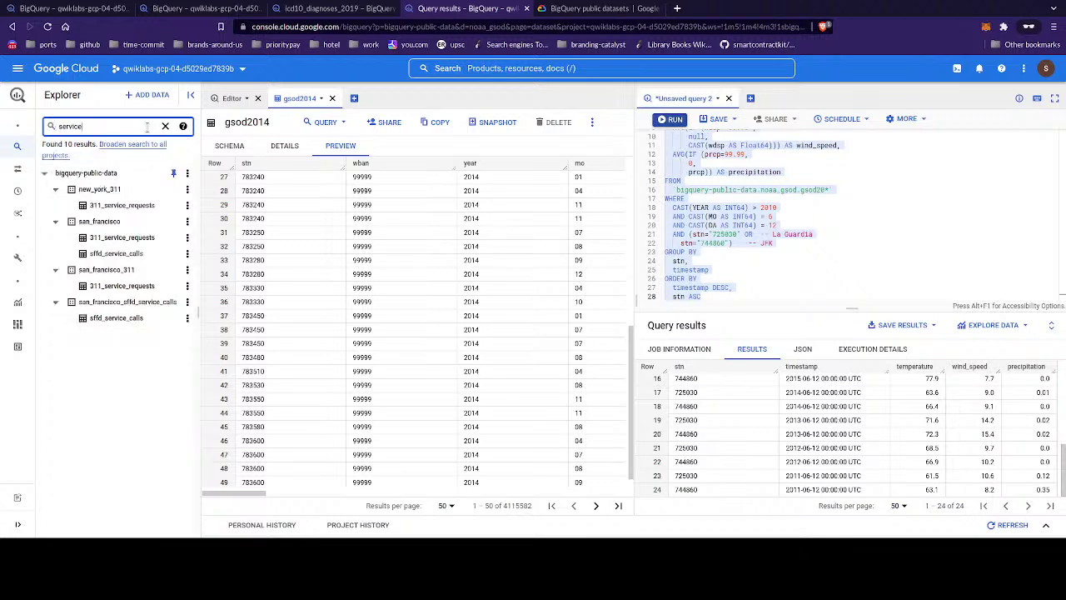
left_click(115, 206)
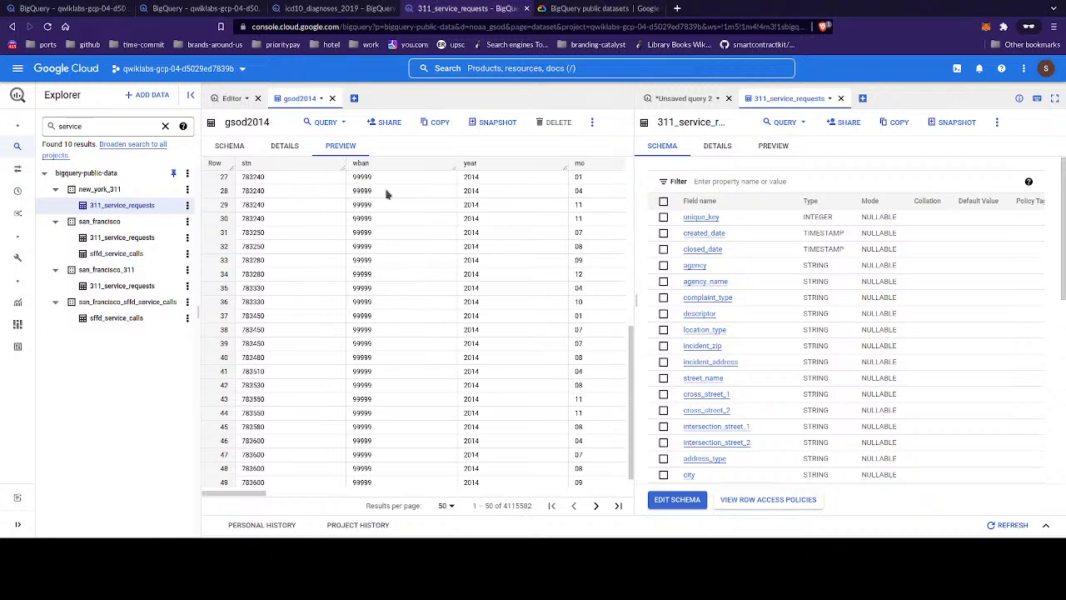
- Look across the columns of the gsod2014 preview and return to its first columns
scroll(503, 193, "right", 5)
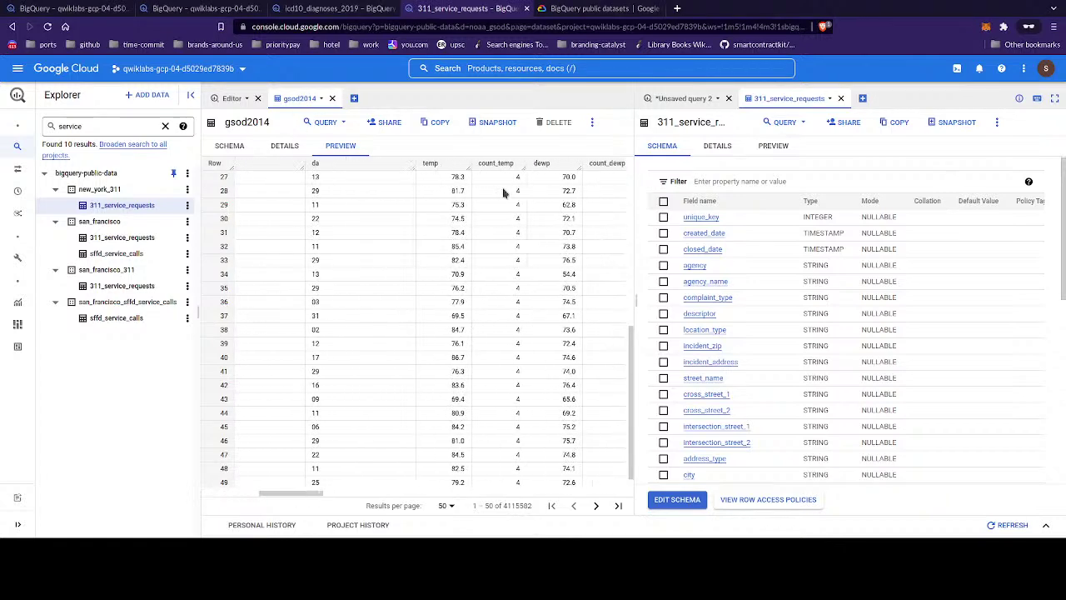
scroll(503, 194, "right", 5)
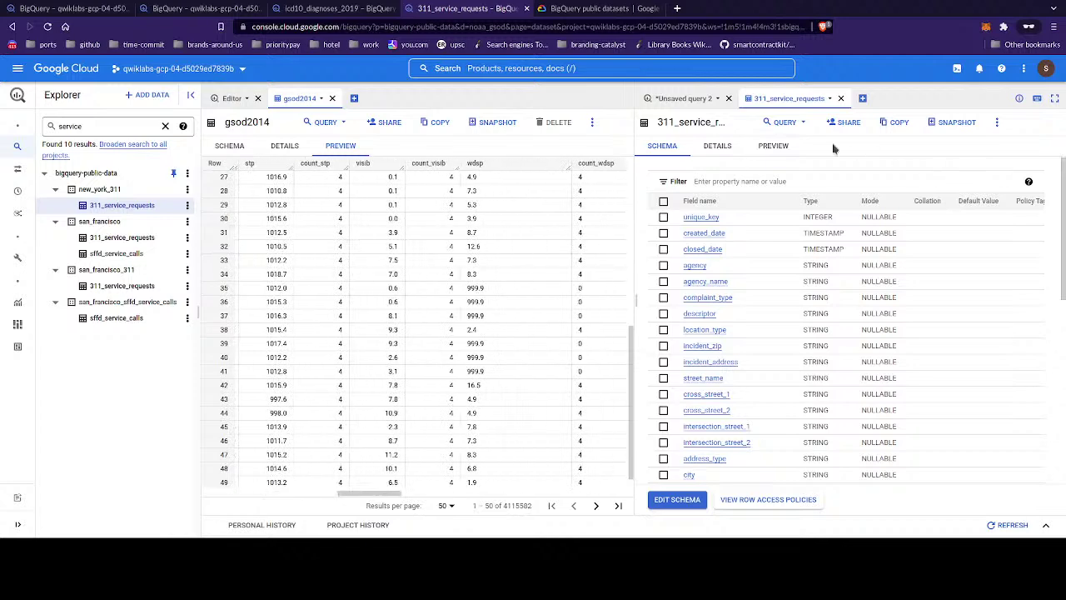
scroll(447, 315, "right", 10)
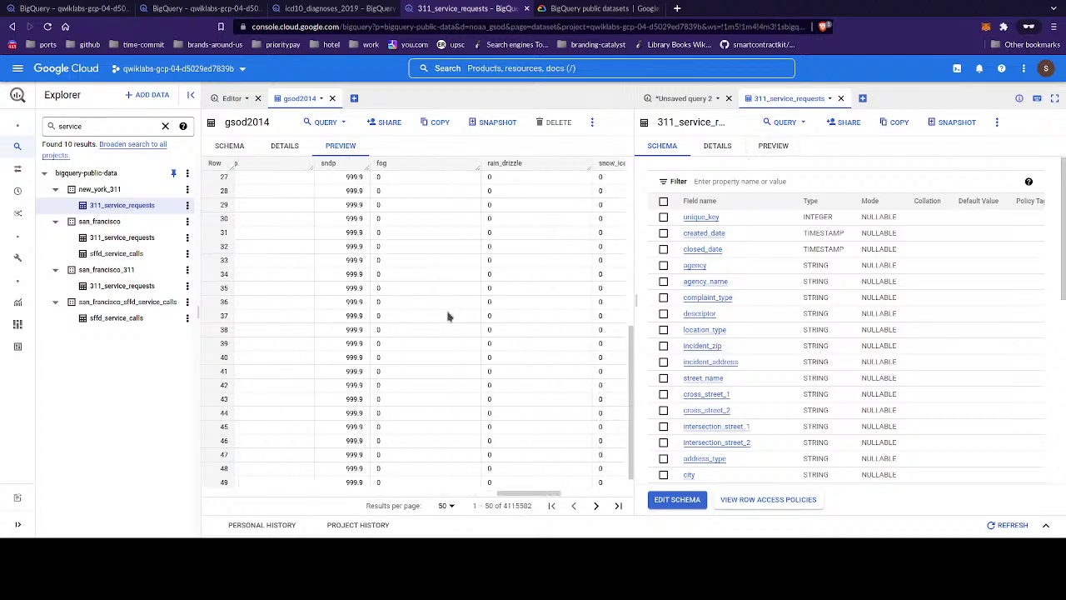
scroll(498, 277, "left", 10)
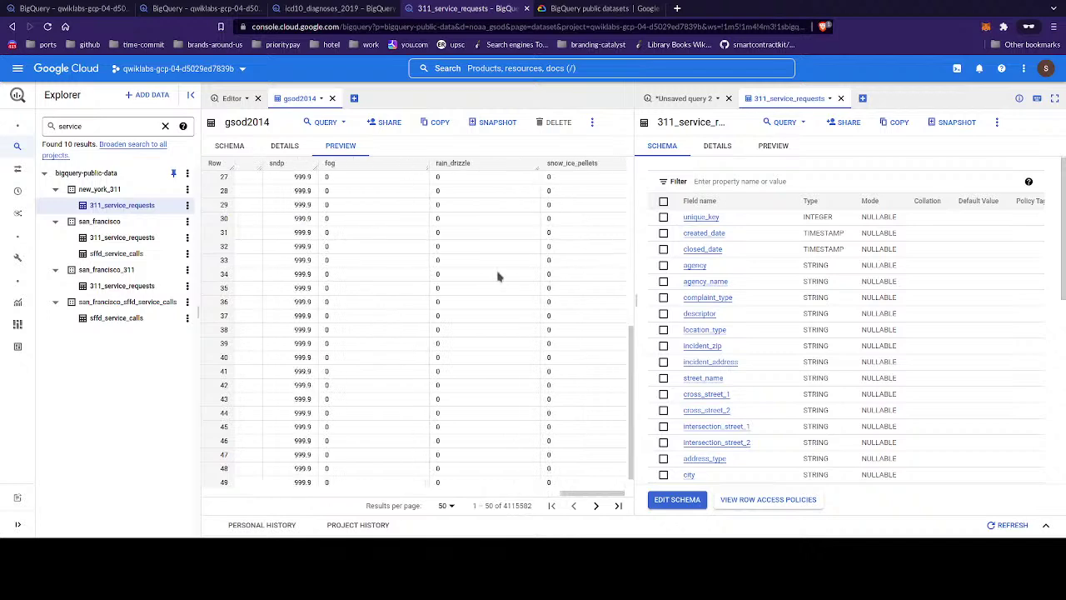
scroll(498, 276, "left", 10)
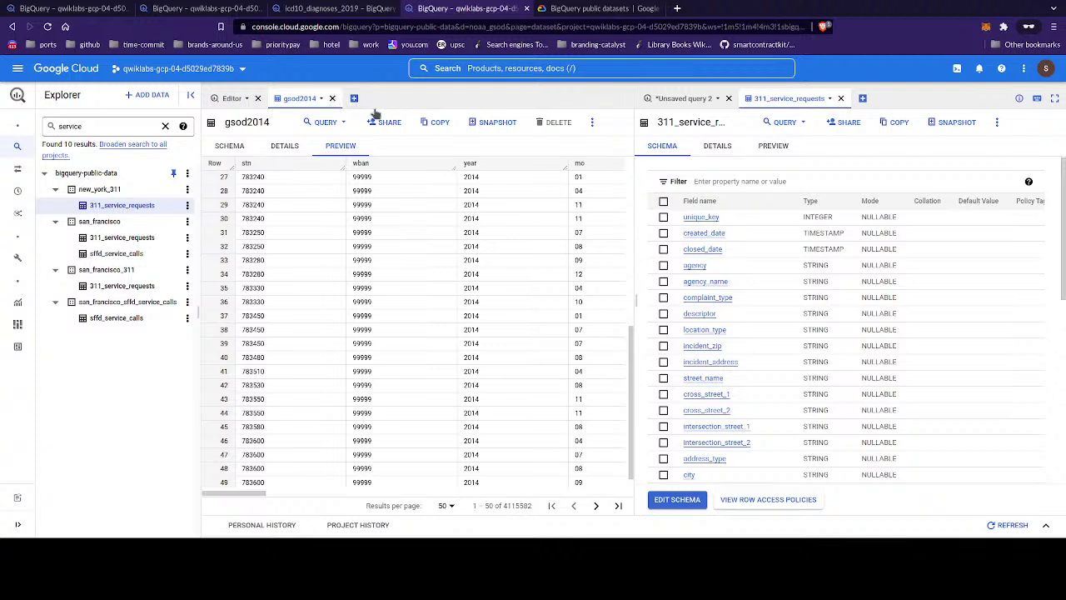
- Close the gsod2014 table, the 311_service_requests table and the weather query, discarding the unsaved work
left_click(331, 98)
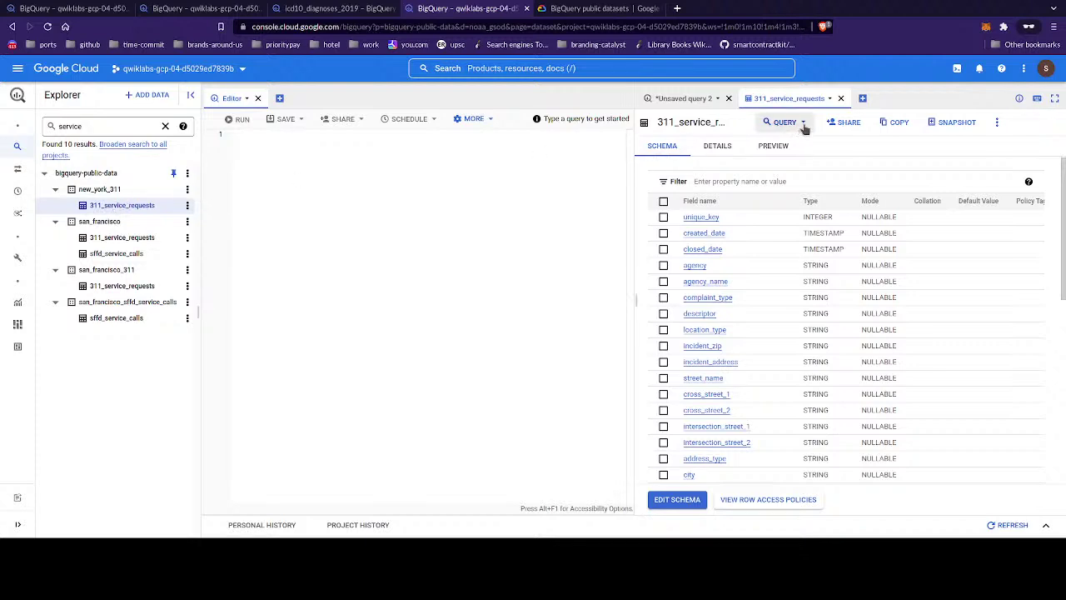
left_click(841, 99)
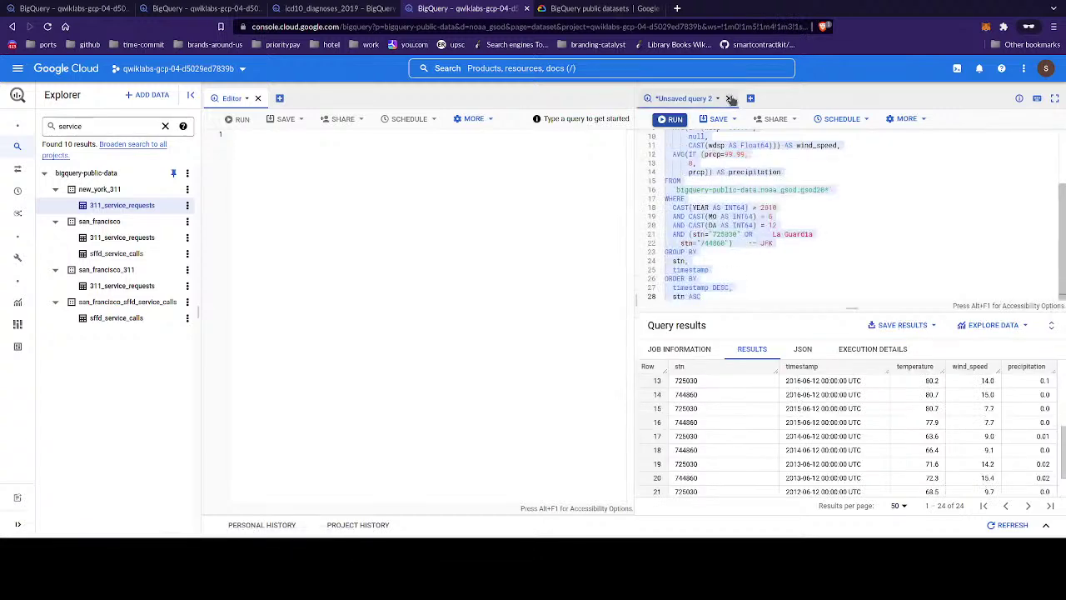
left_click(729, 99)
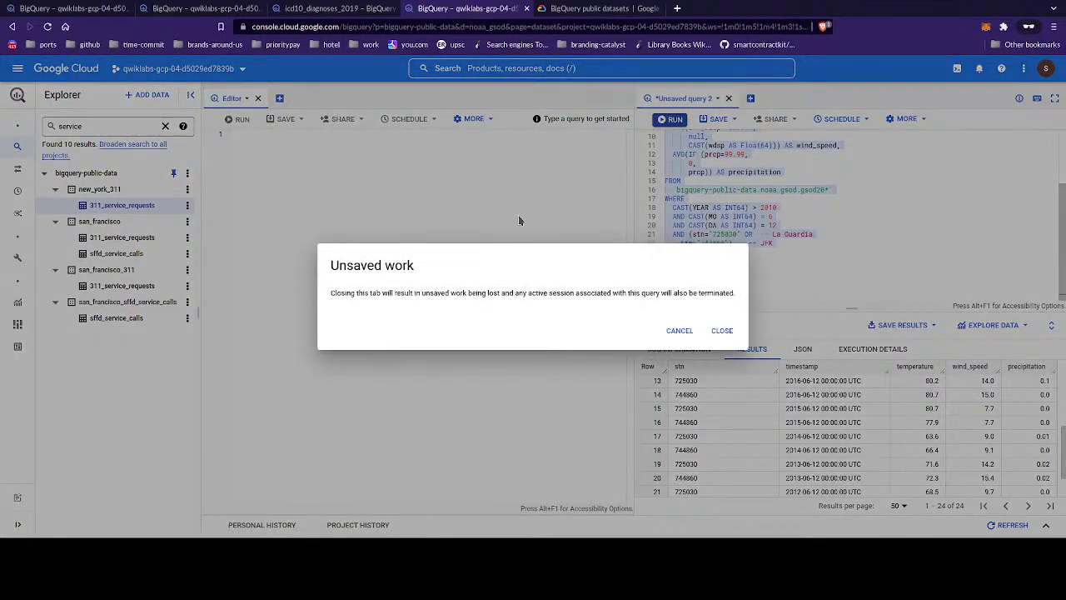
left_click(720, 330)
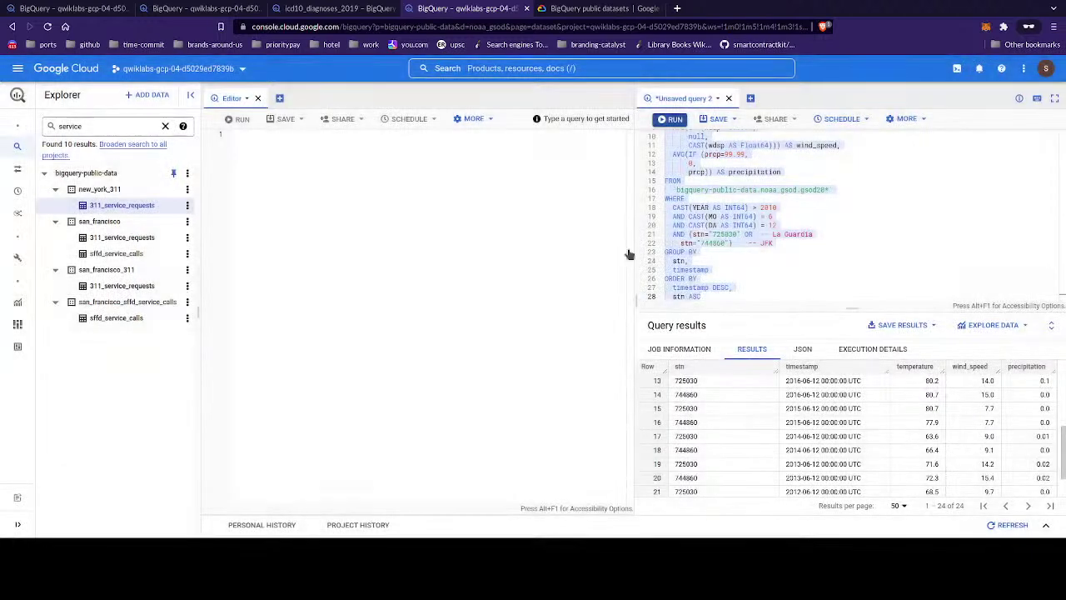
- Open the 311_service_requests table of new_york_311 and look through its schema fields and preview rows
left_click(102, 207)
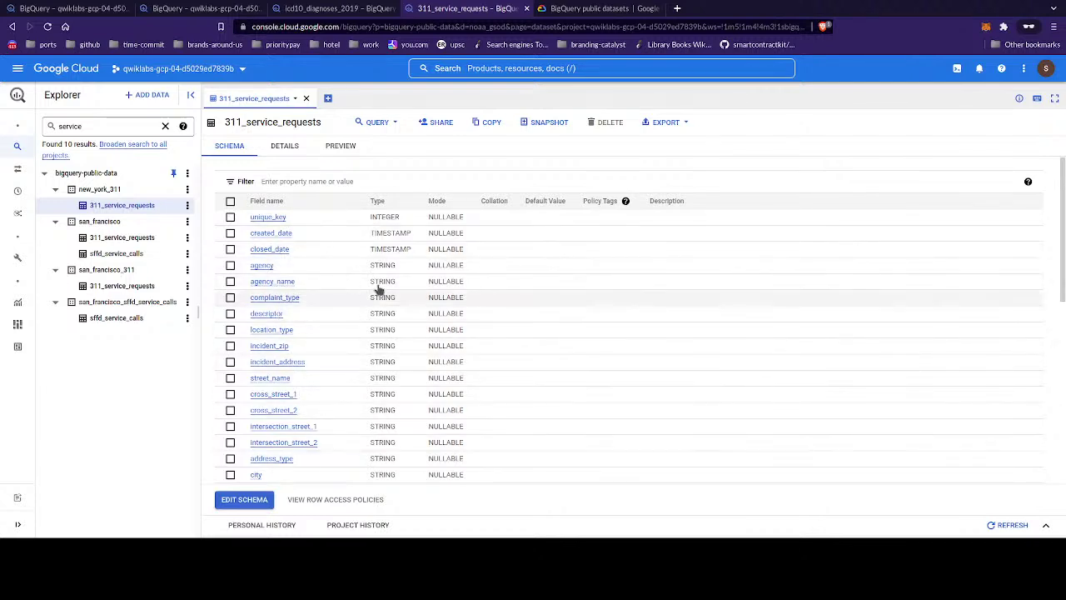
scroll(411, 298, "down", 1)
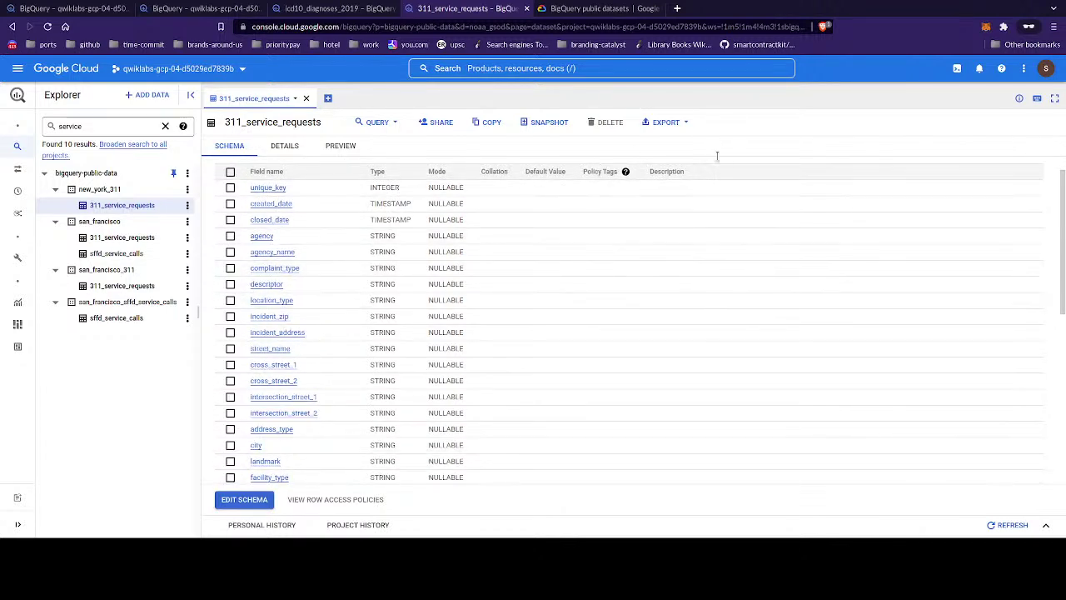
scroll(642, 369, "down", 4)
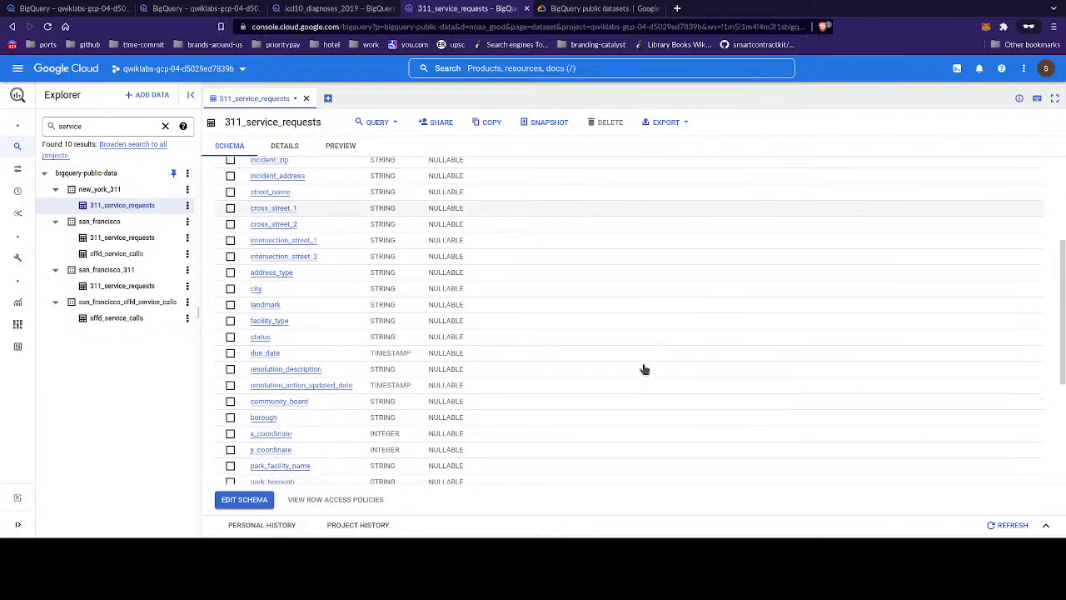
scroll(436, 203, "up", 5)
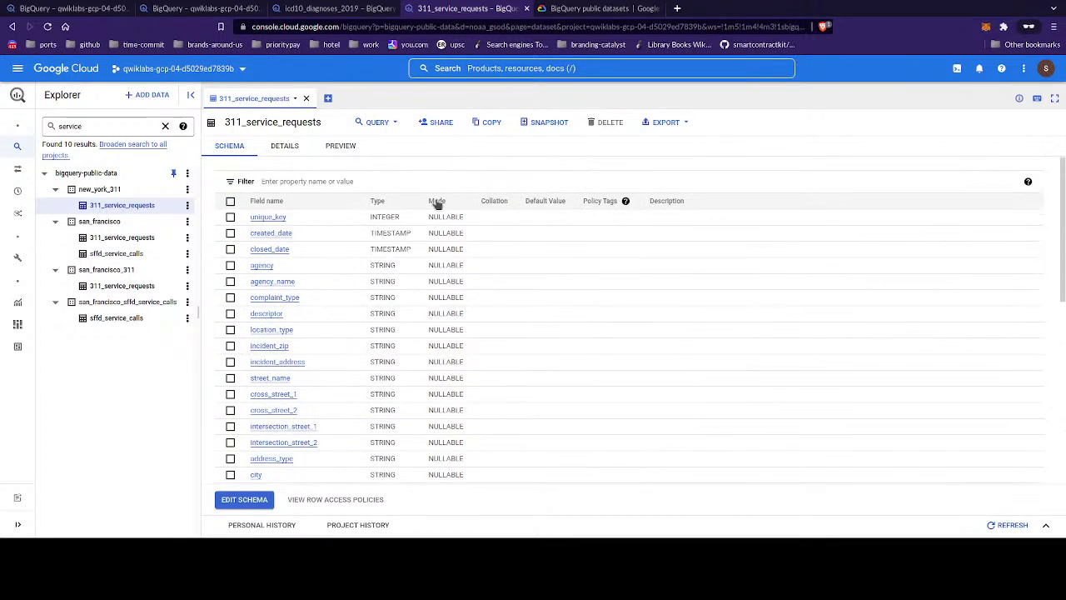
left_click(339, 148)
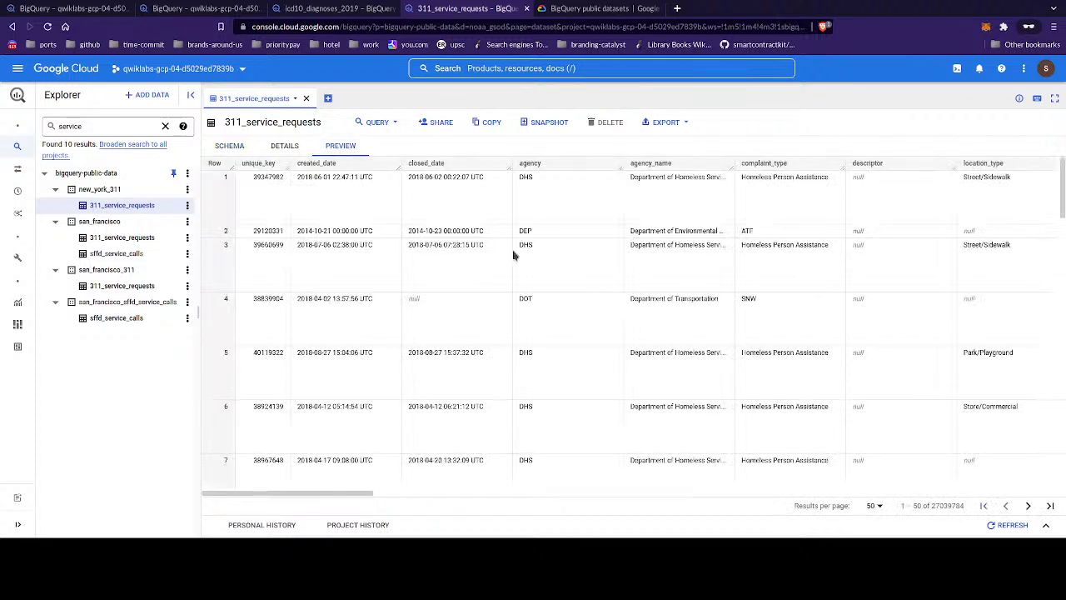
scroll(754, 217, "right", 5)
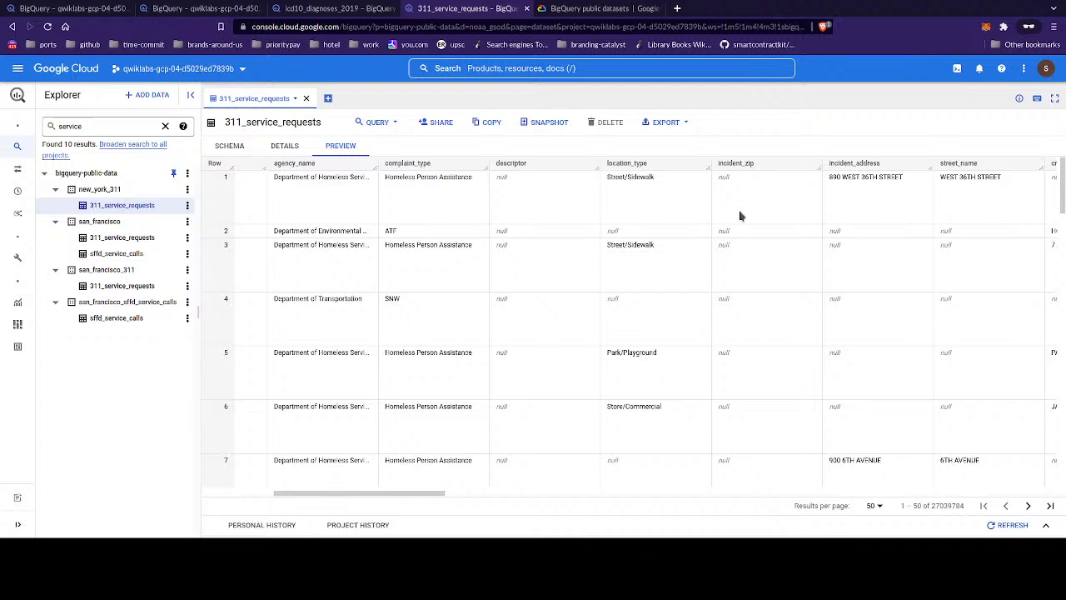
- Look across the remaining columns of the 311_service_requests preview, from the complaint location to the resolution description, borough and location fields
scroll(739, 217, "right", 5)
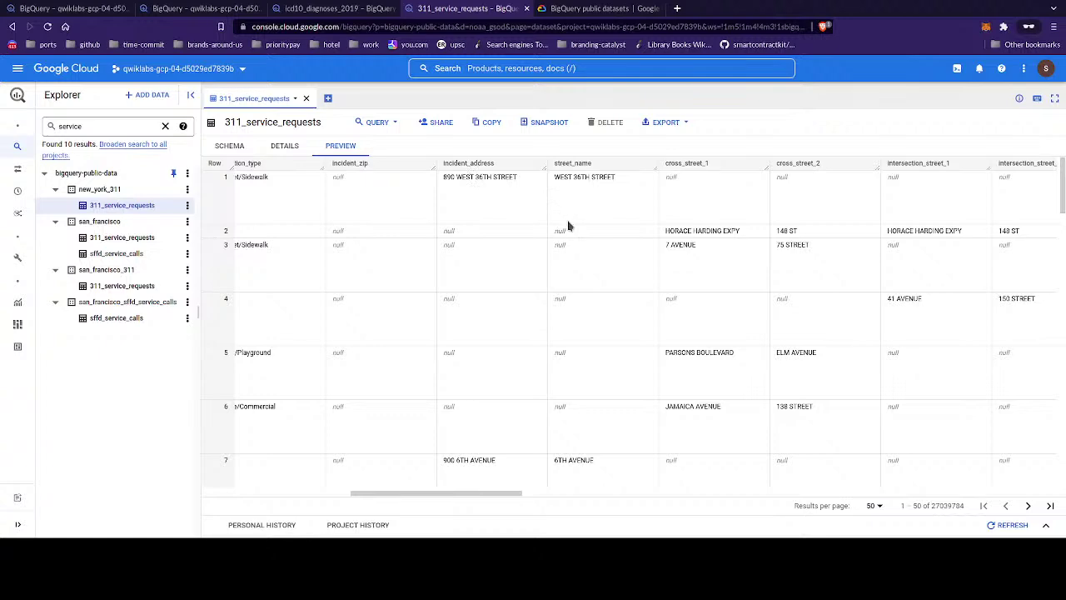
scroll(634, 202, "right", 2)
scroll(638, 202, "right", 10)
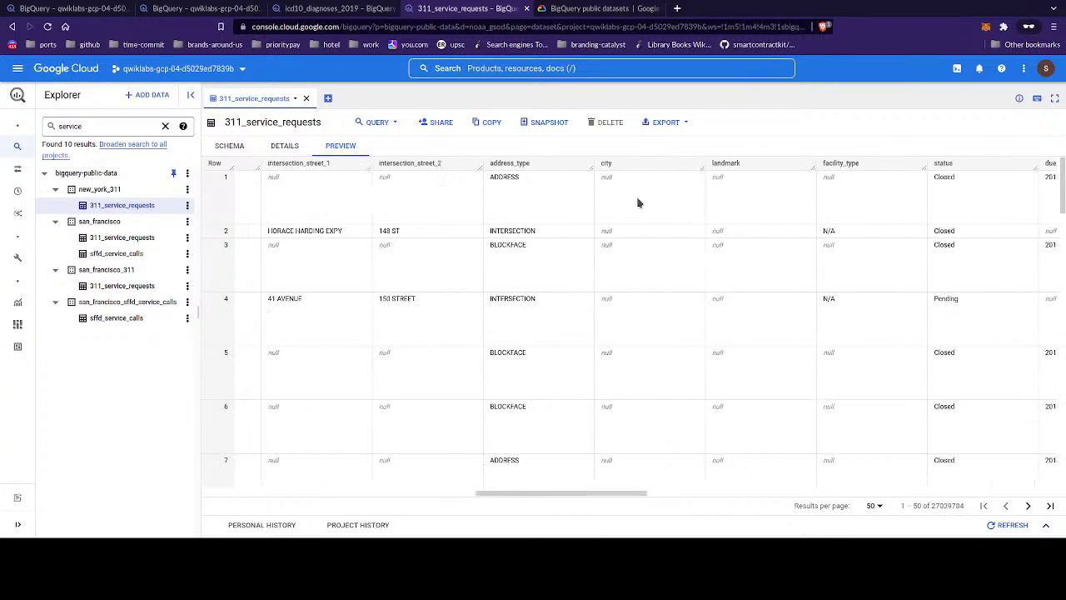
scroll(637, 202, "right", 10)
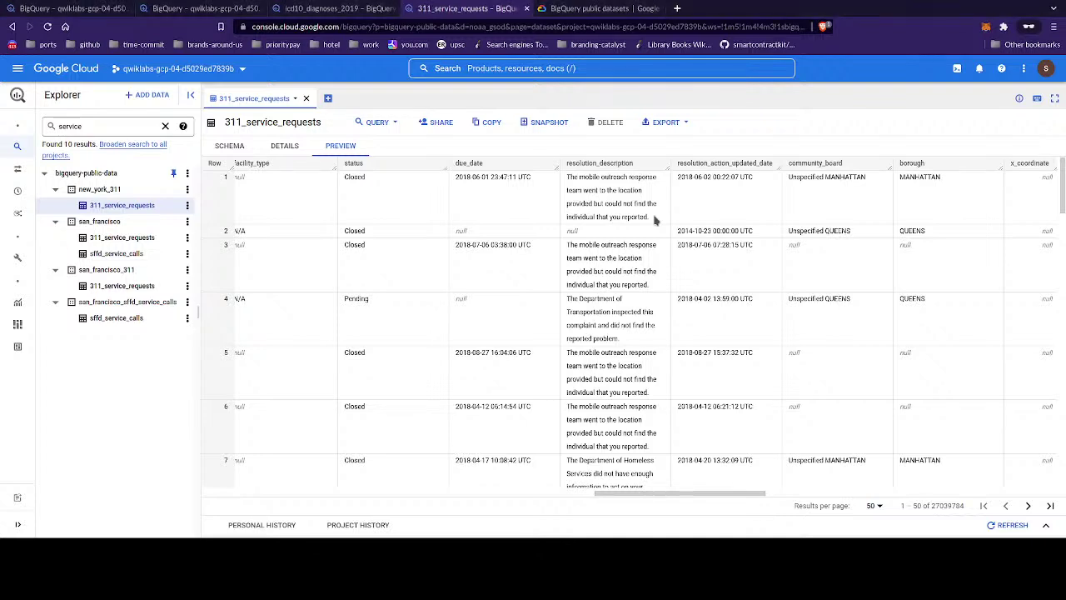
left_click_drag(655, 220, 643, 202)
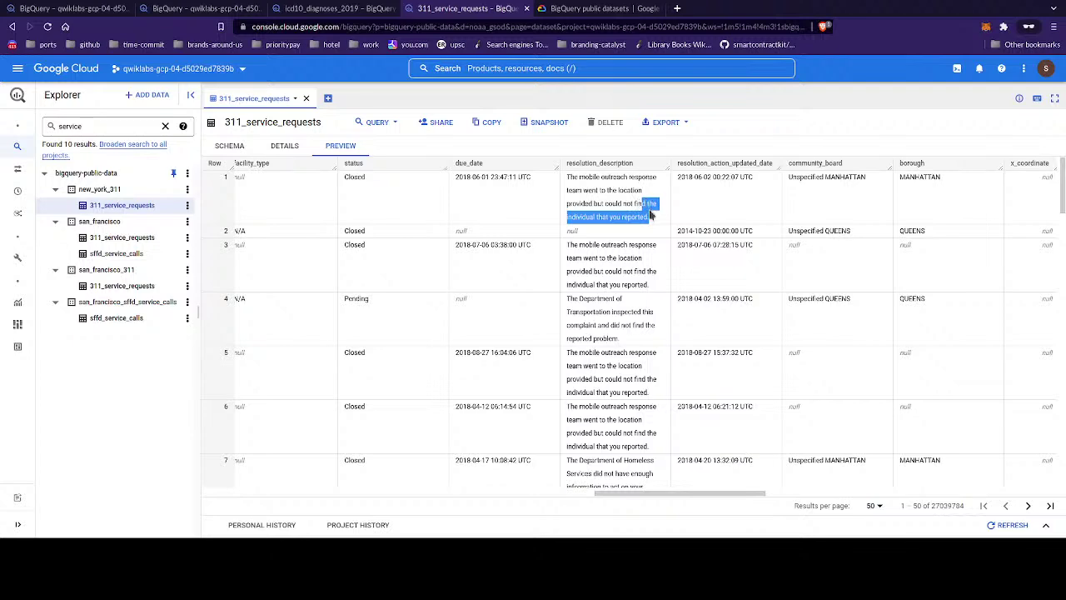
left_click(651, 217)
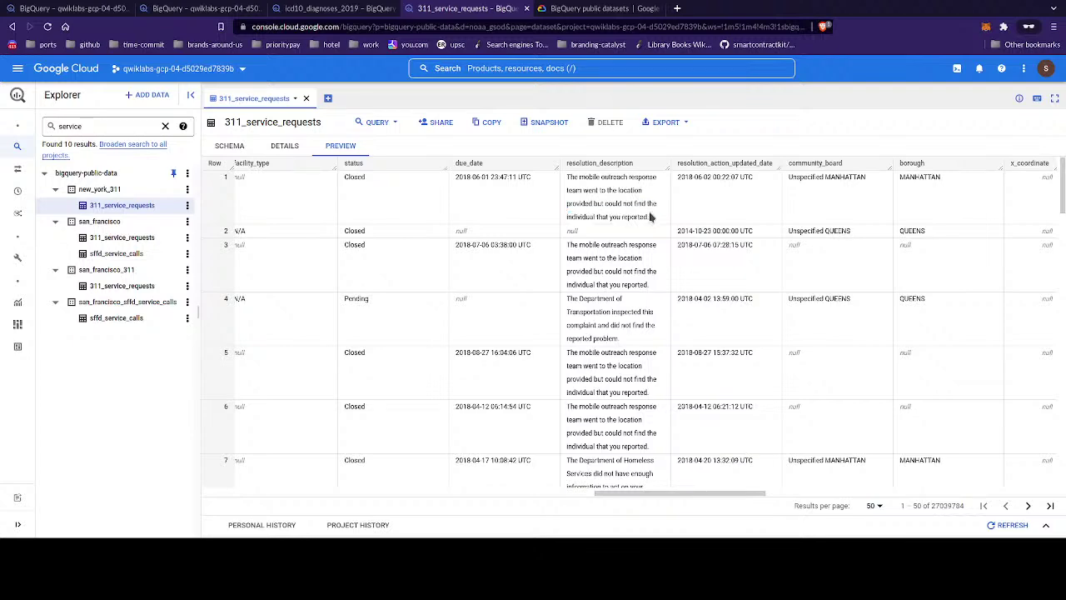
scroll(651, 218, "right", 5)
scroll(651, 217, "right", 20)
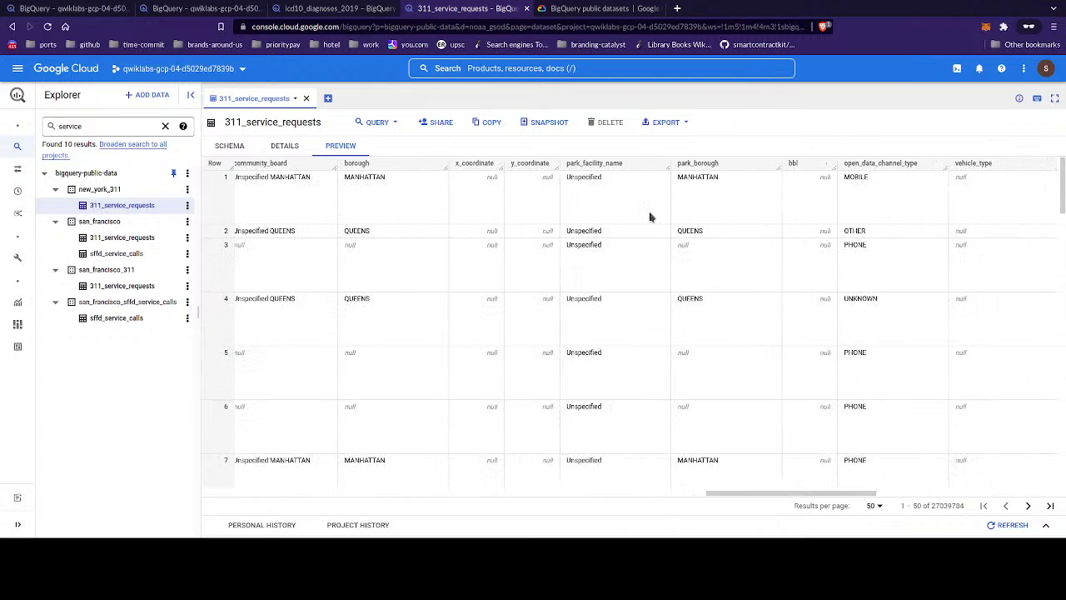
scroll(651, 218, "right", 2)
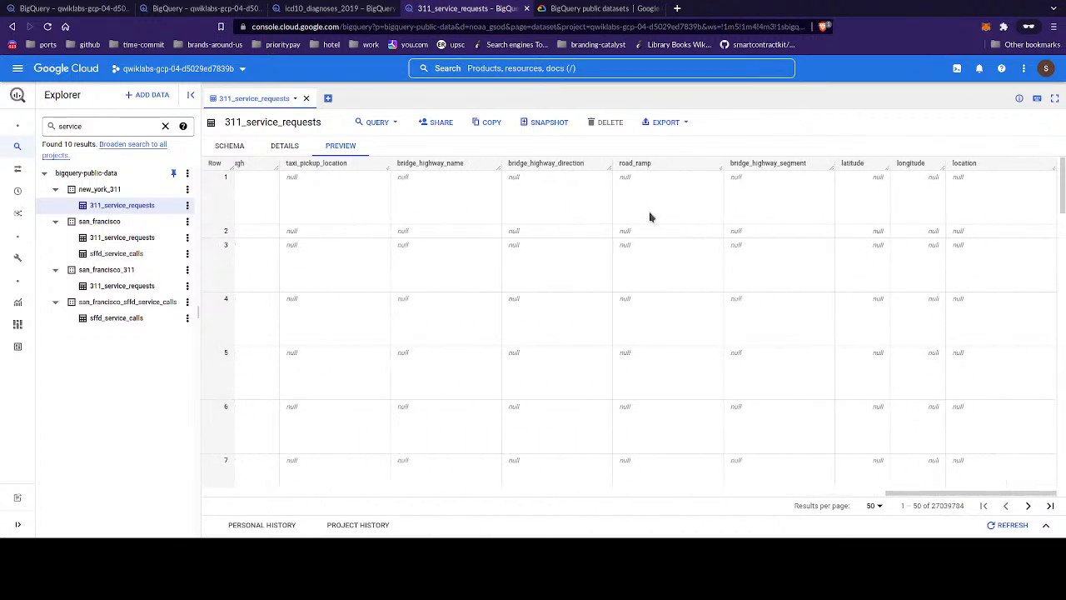
scroll(652, 218, "left", 20)
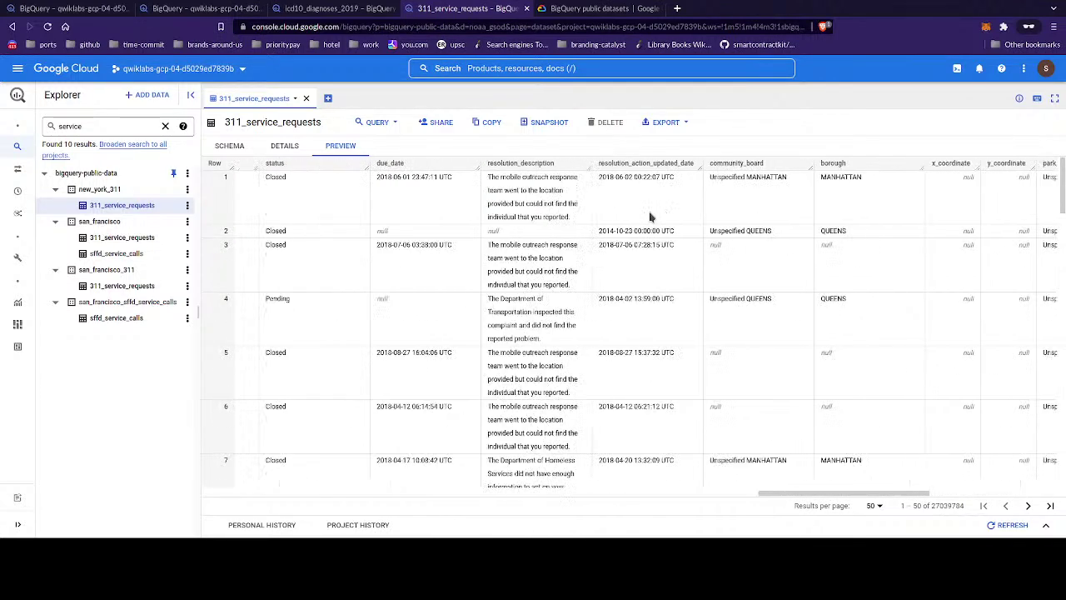
- Query 311_service_requests in a split tab, counting complaints as num_complaints by created_date year and complaint_type, ordered by num_complaints DESC, and run it
left_click(370, 125)
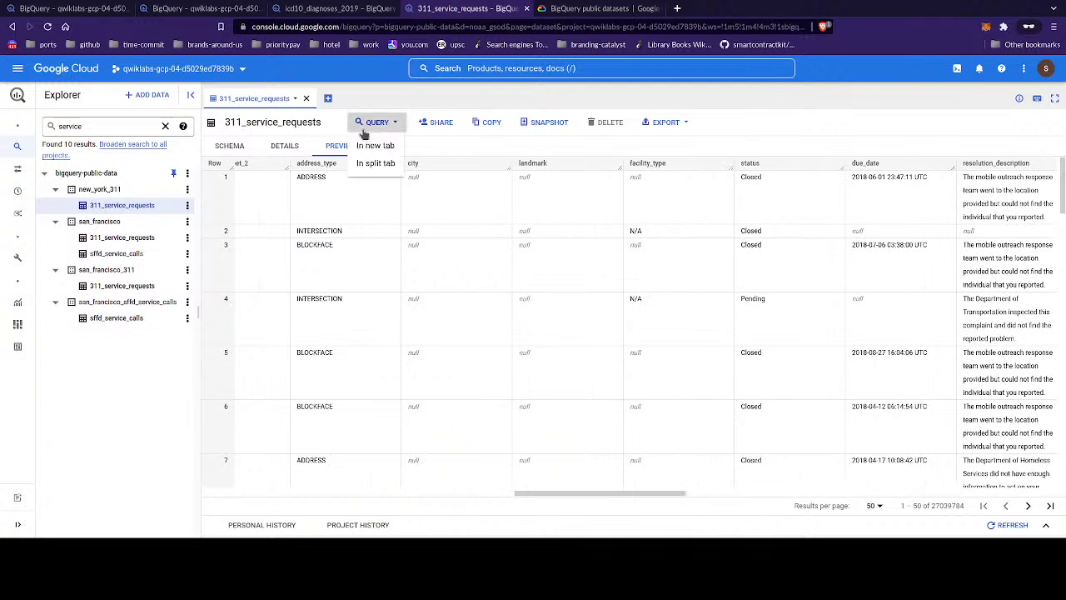
left_click(365, 164)
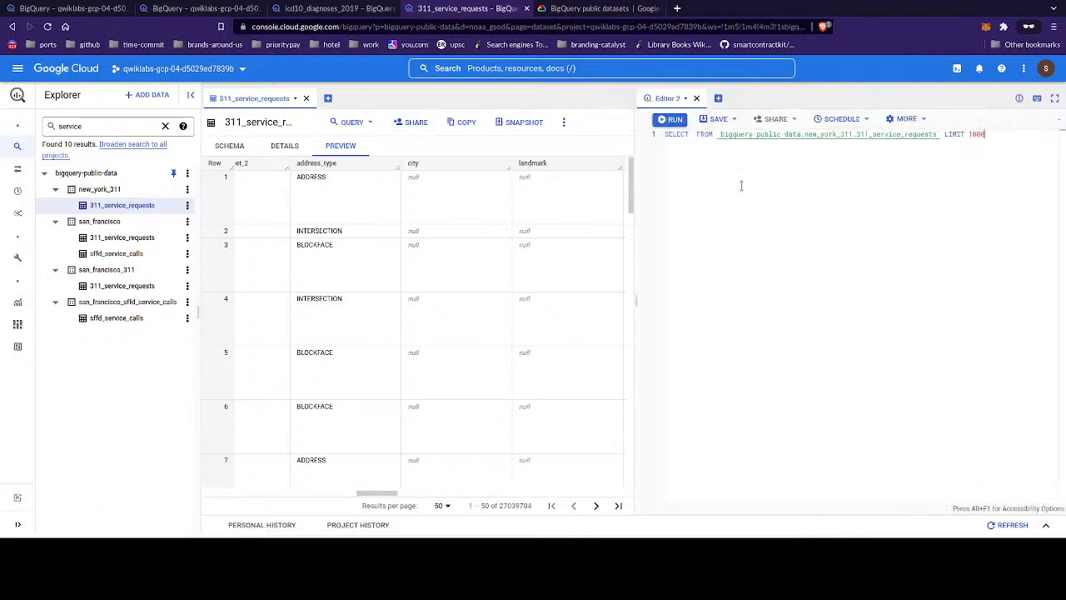
key("ctrl+a")
type("SELECT   EXTRACT(YEAR   FROM     created_date) AS year,   complaint_type,   COUNT(1) AS num_complaints FROM   `bigquery-public-data.new_york_311.311_service_requests` GROUP BY   year,   complaint_type ORDER BY   num_complaints DESC")
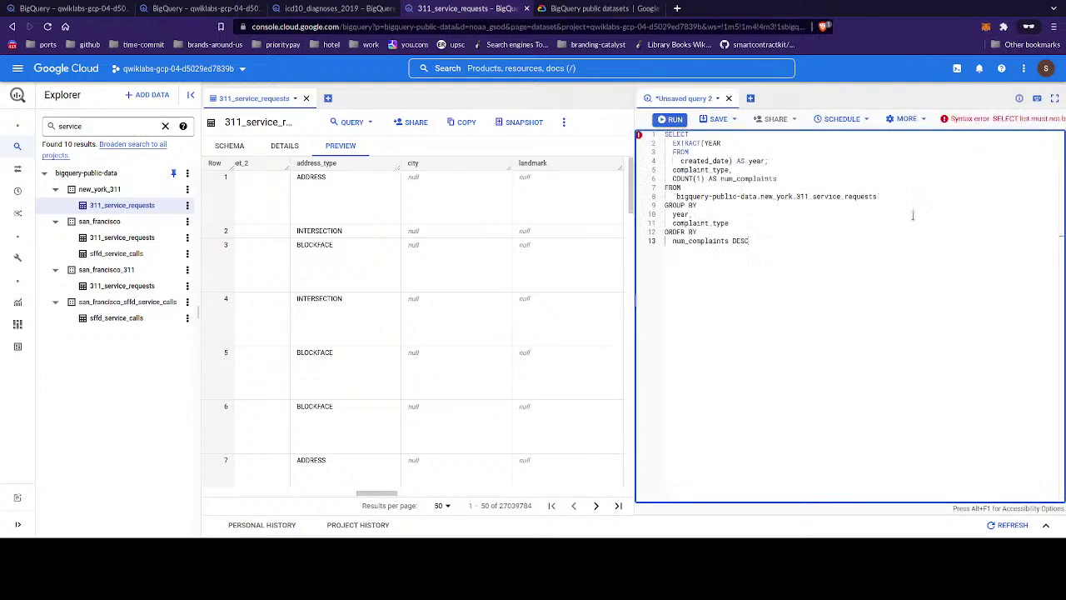
left_click(675, 119)
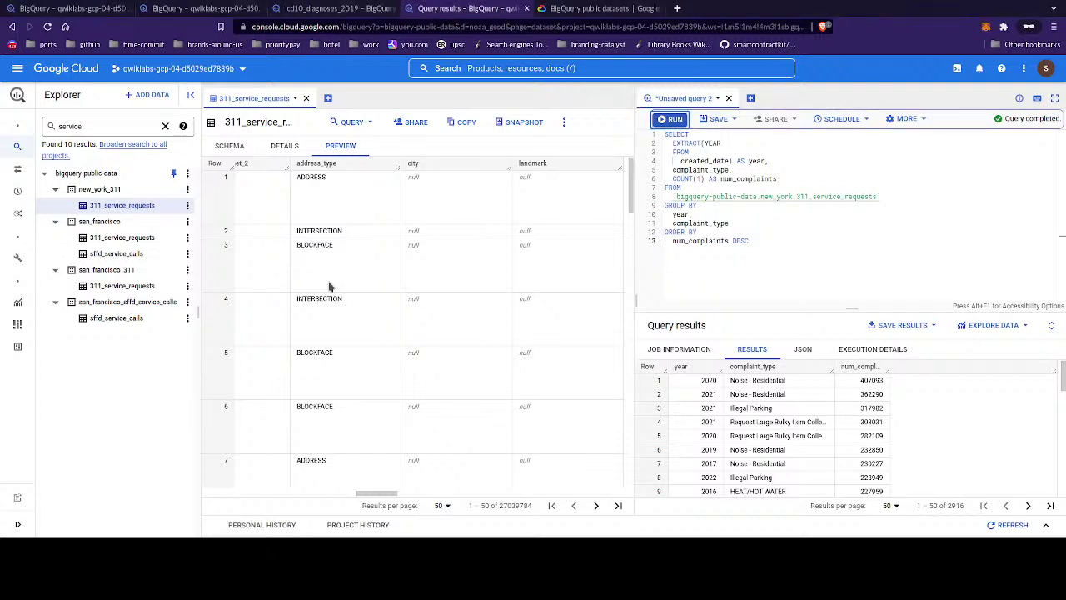
- Examine the most frequent complaint types per year in the query results and return to the first rows
scroll(776, 425, "down", 3)
scroll(776, 425, "up", 3)
triple_click(773, 382)
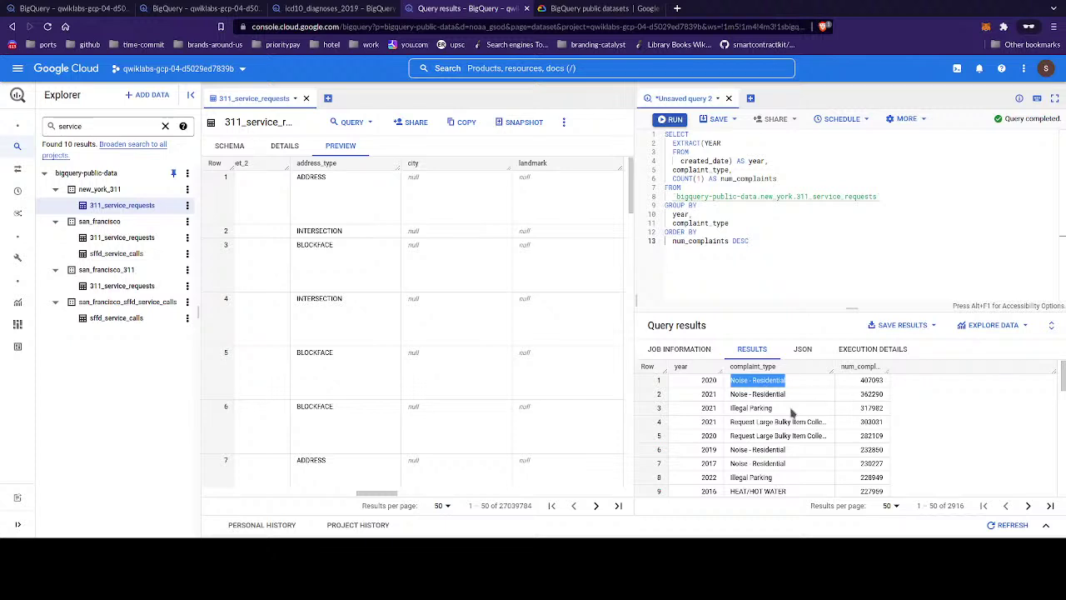
scroll(791, 412, "down", 3)
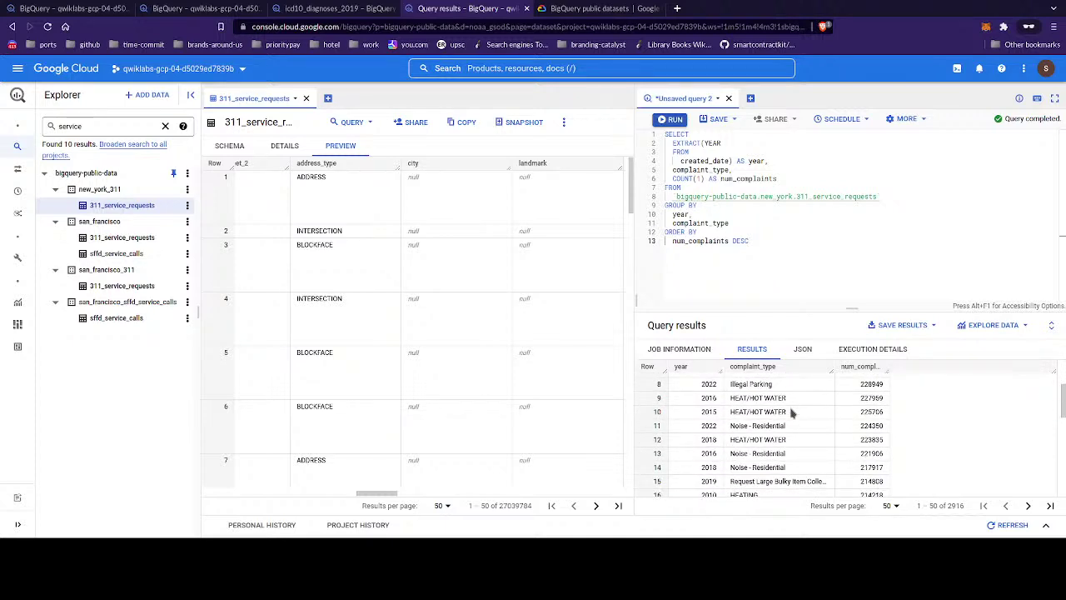
scroll(792, 411, "down", 4)
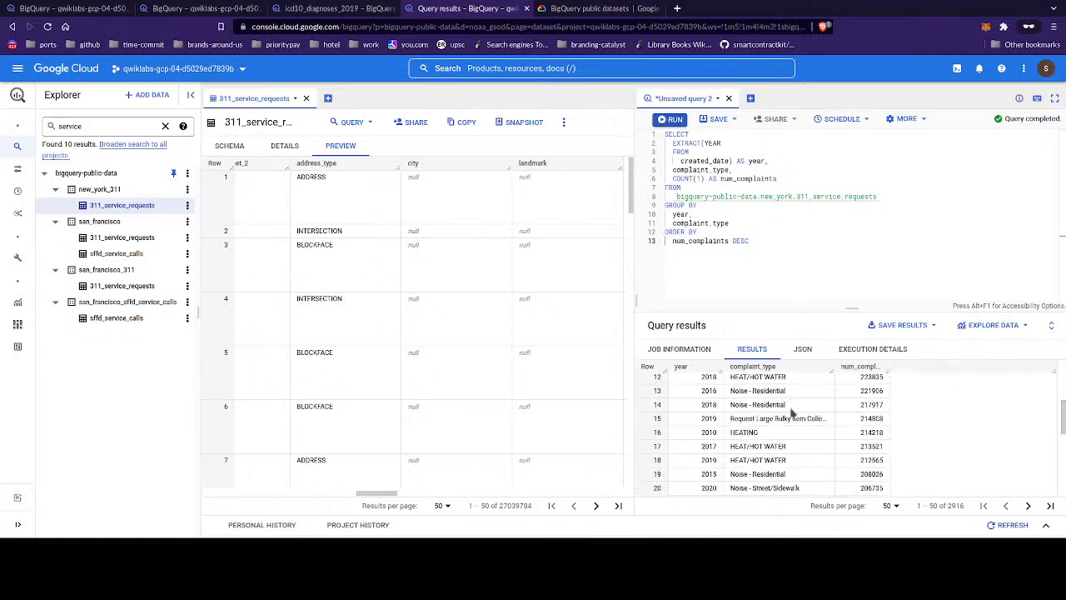
scroll(792, 412, "down", 4)
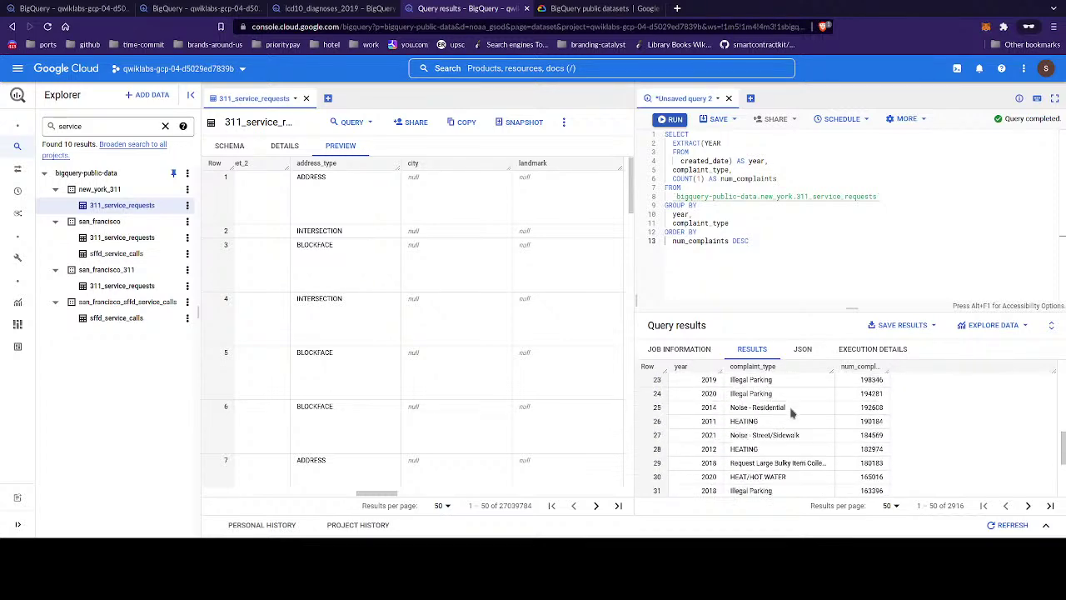
scroll(791, 408, "down", 6)
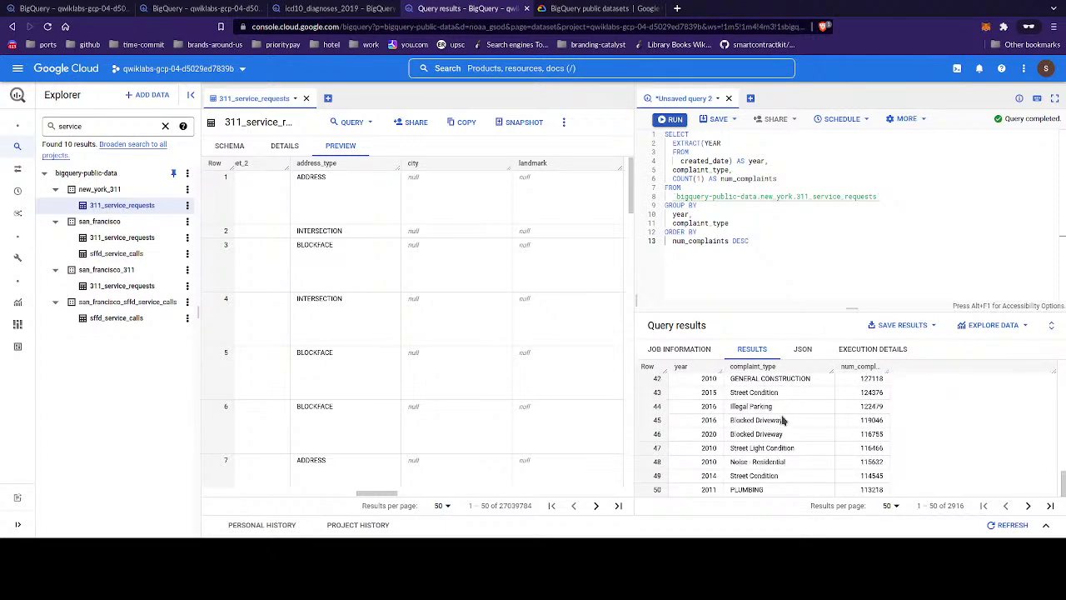
scroll(783, 421, "up", 12)
scroll(778, 425, "up", 3)
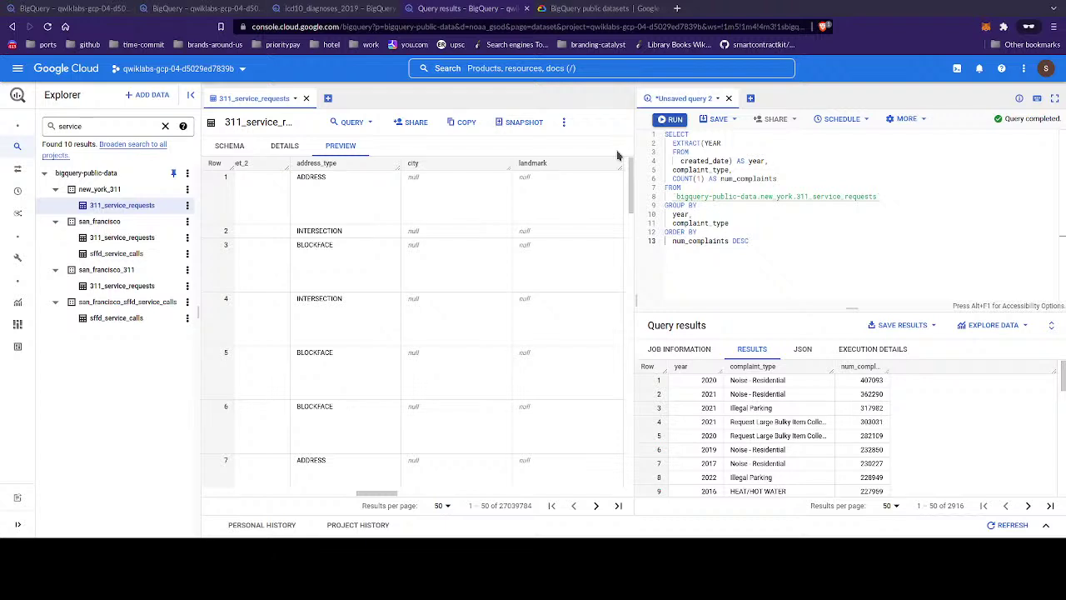
- Clear the search term "service" from the Explorer search
left_click(159, 97)
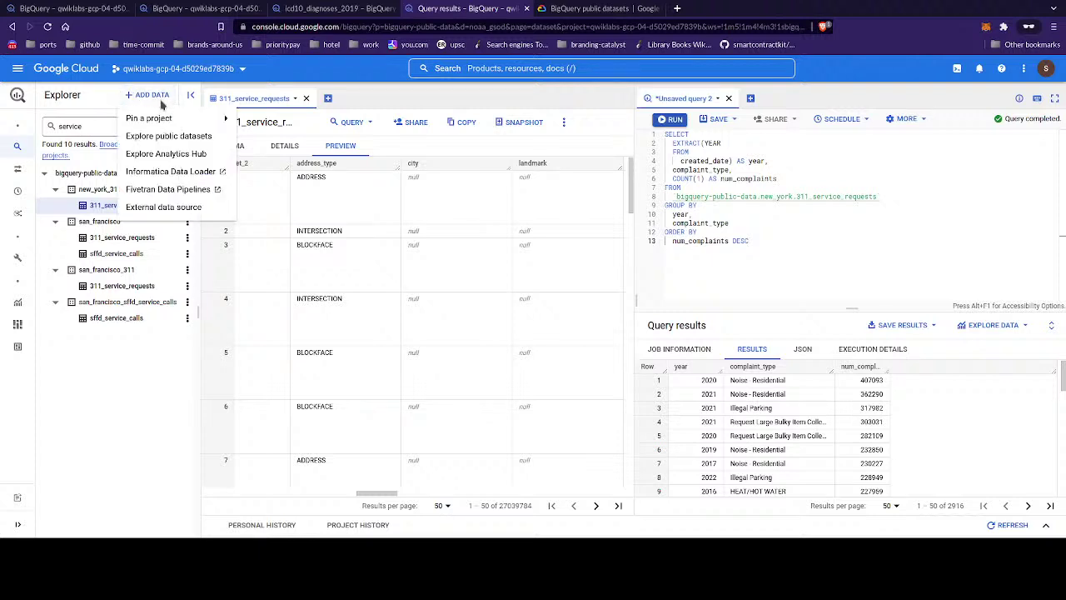
mouse_move(163, 123)
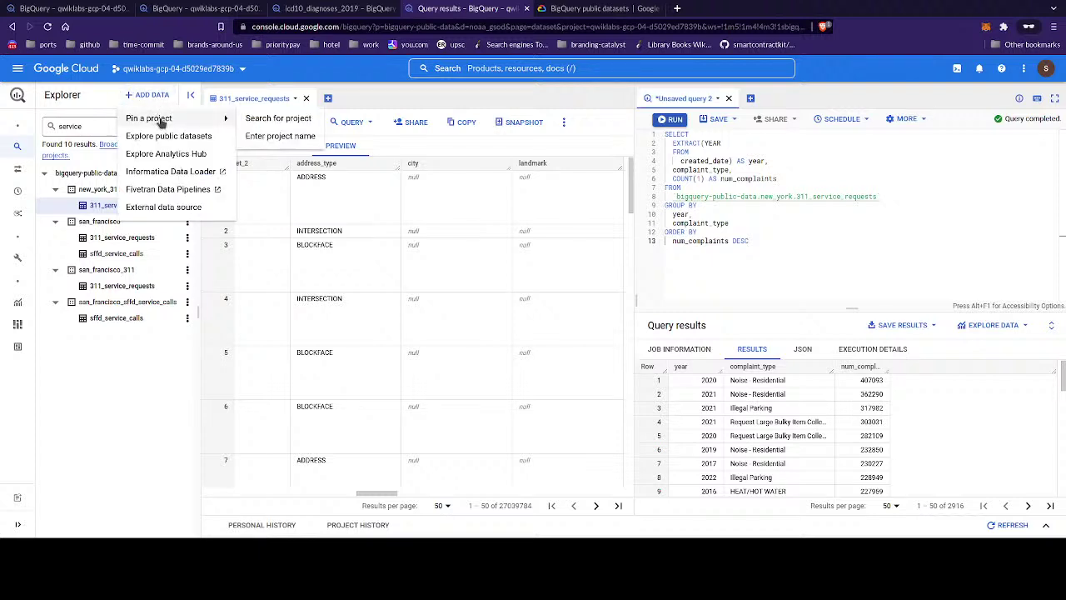
left_click(87, 125)
left_click(86, 125)
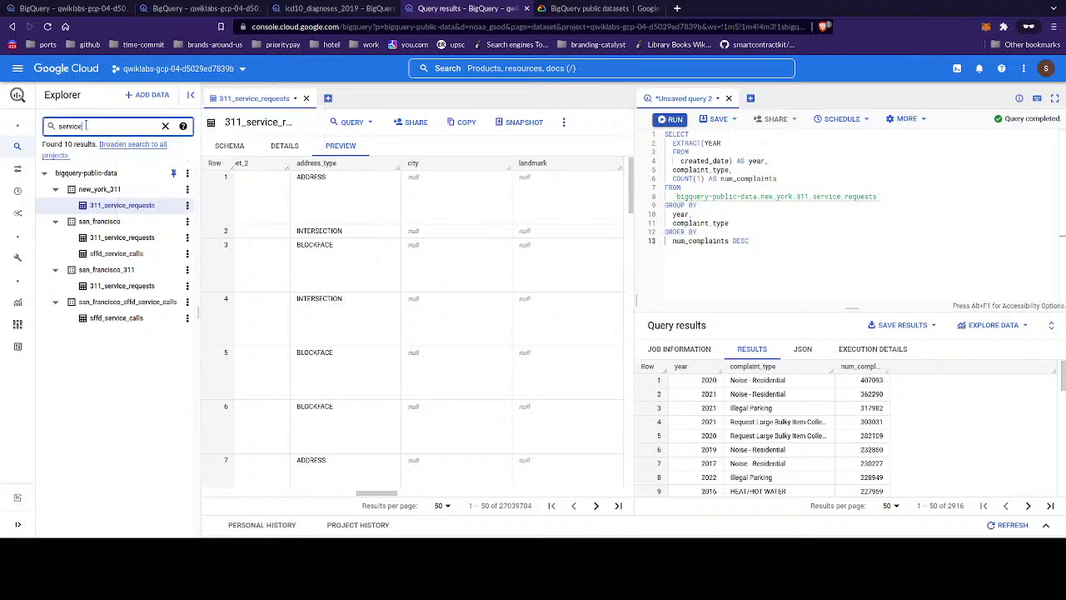
key("BackSpace")
key("BackSpace")
key("BackSpace")
key("BackSpace")
key("BackSpace")
key("BackSpace")
key("BackSpace")
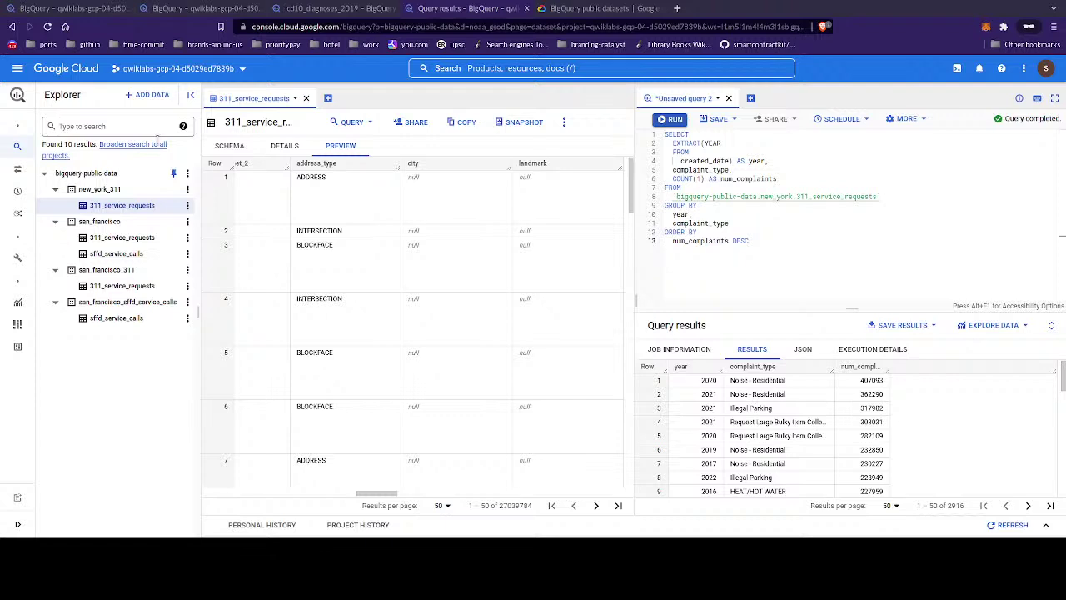
left_click(159, 145)
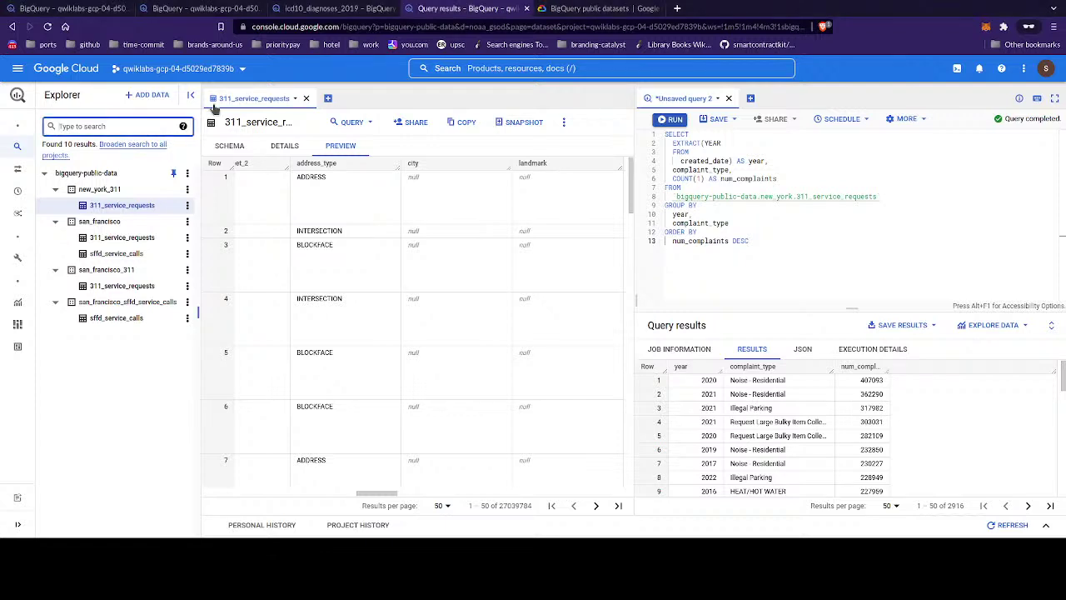
- Widen the Explorer pane and return it to the list of pinned projects
left_click(150, 94)
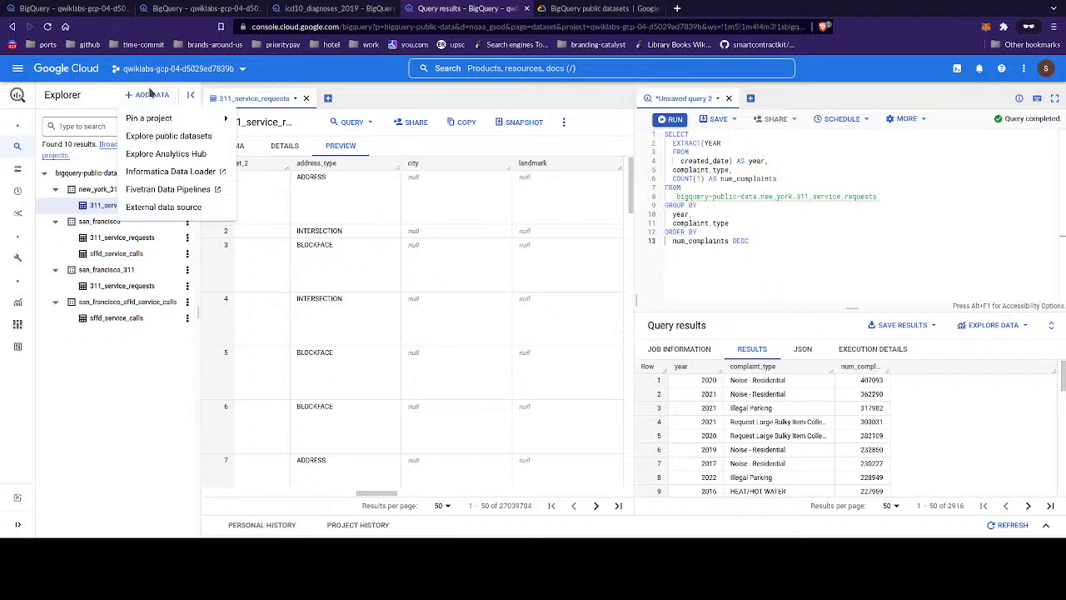
left_click(66, 96)
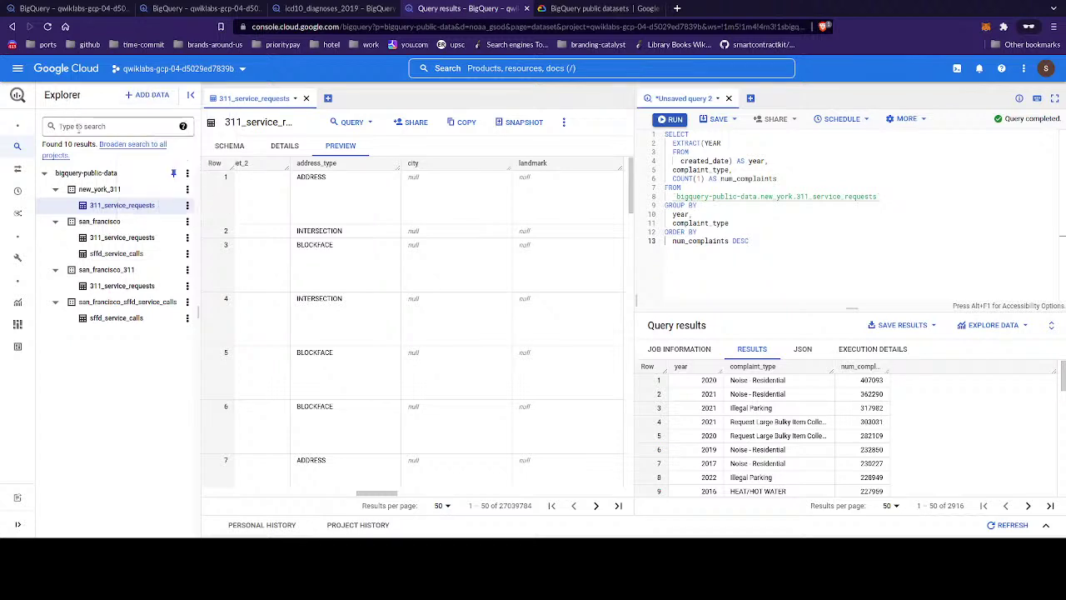
mouse_move(15, 170)
left_click_drag(200, 372, 240, 371)
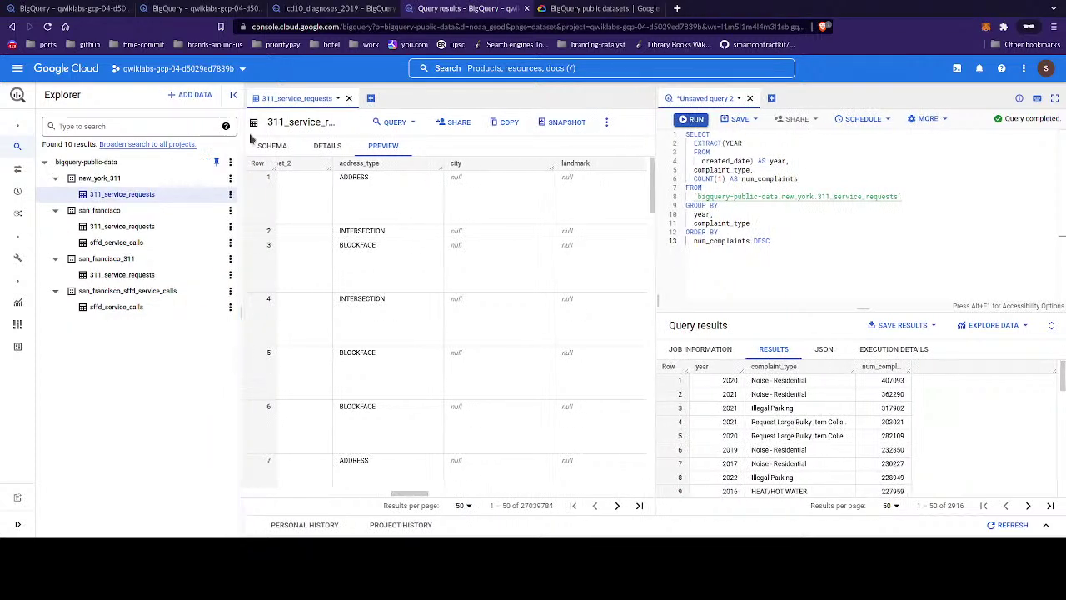
left_click(204, 129)
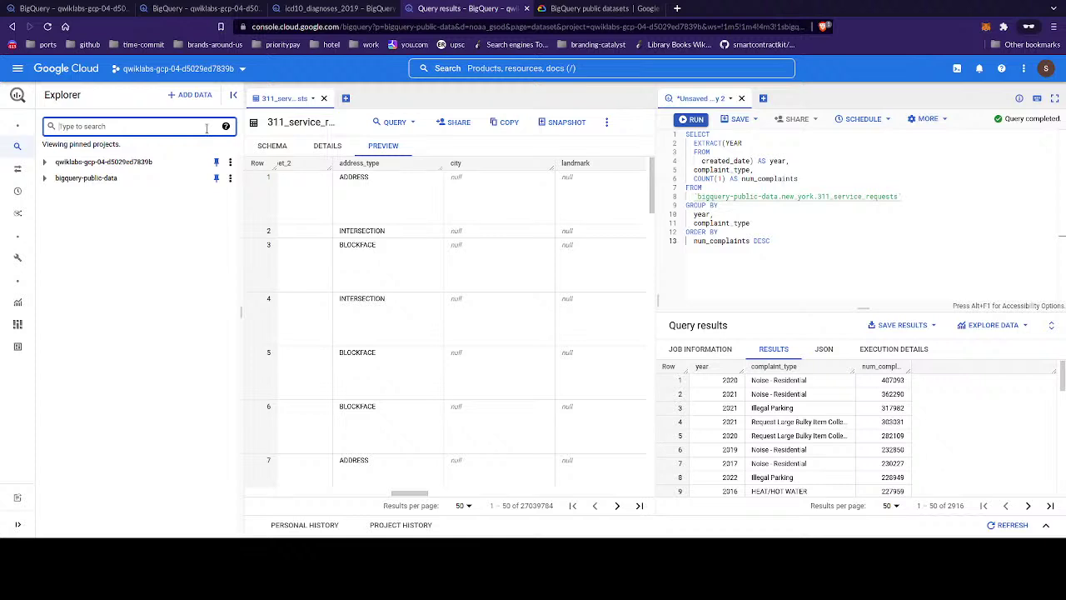
- Try to create a dataset with the ID demos in the bigquery-public-data project, leaving the data location unset, and dismiss the form
left_click(232, 178)
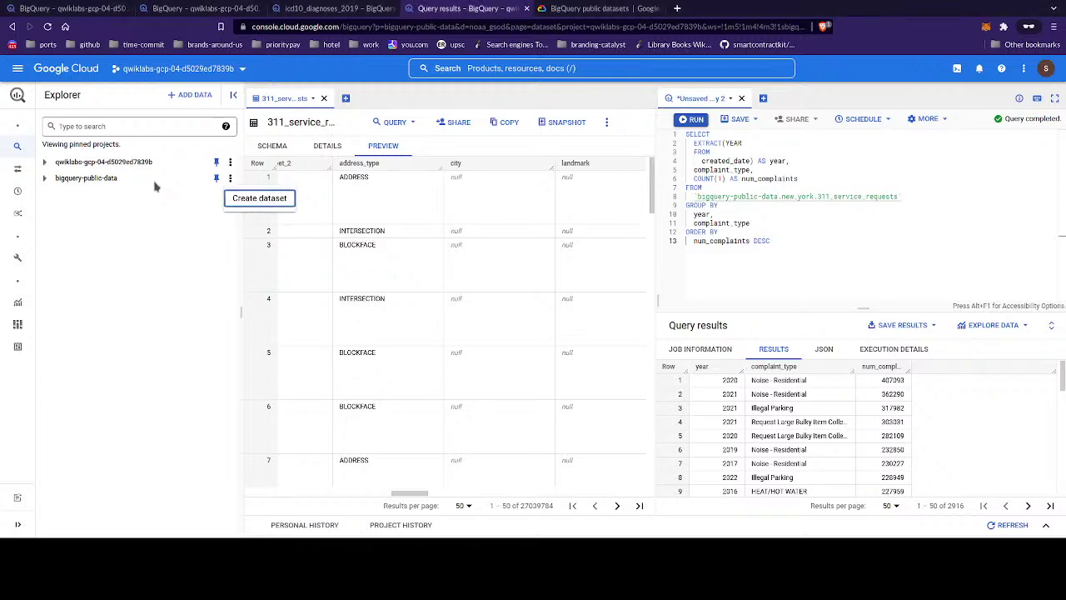
left_click(282, 208)
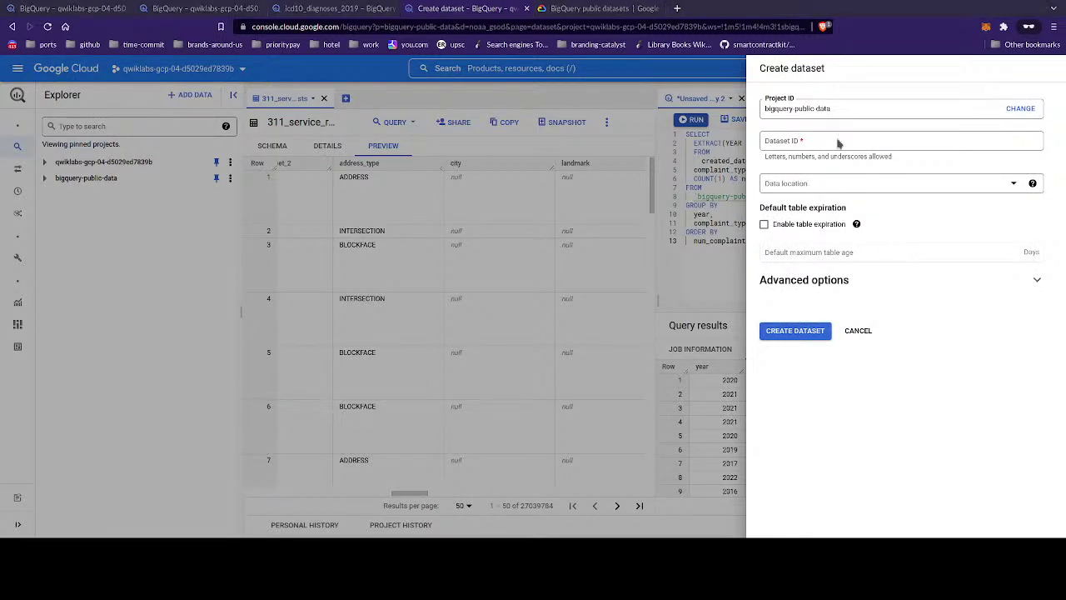
left_click(837, 139)
type("demos")
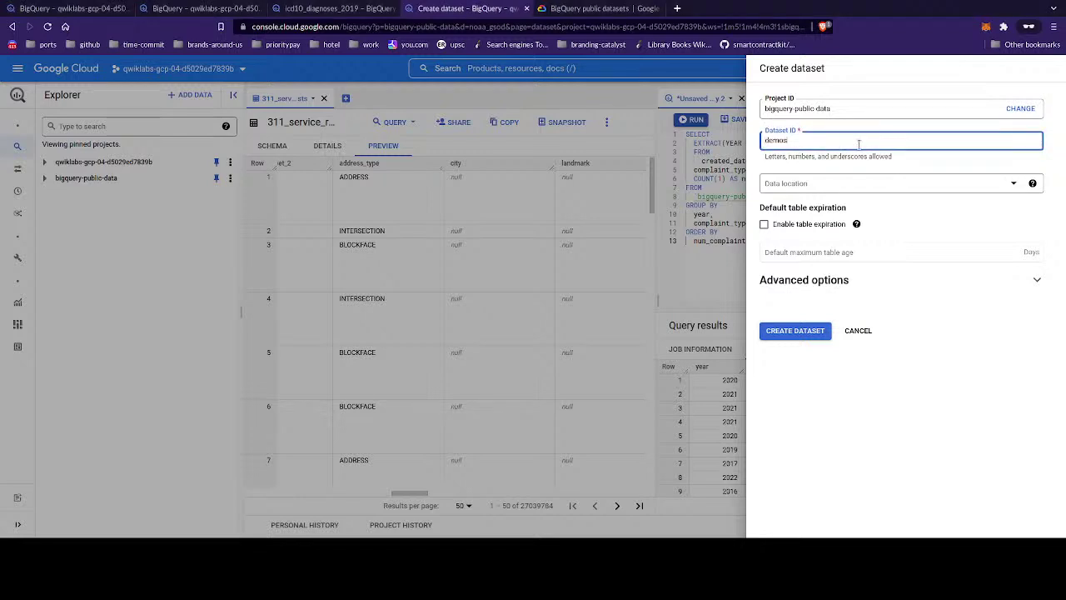
left_click(934, 185)
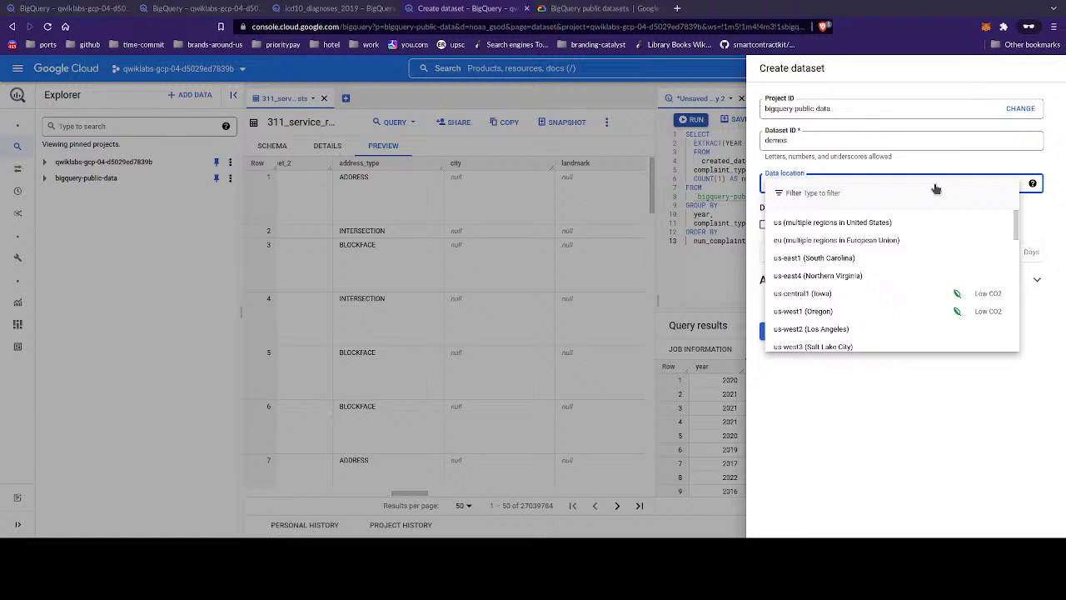
left_click(951, 431)
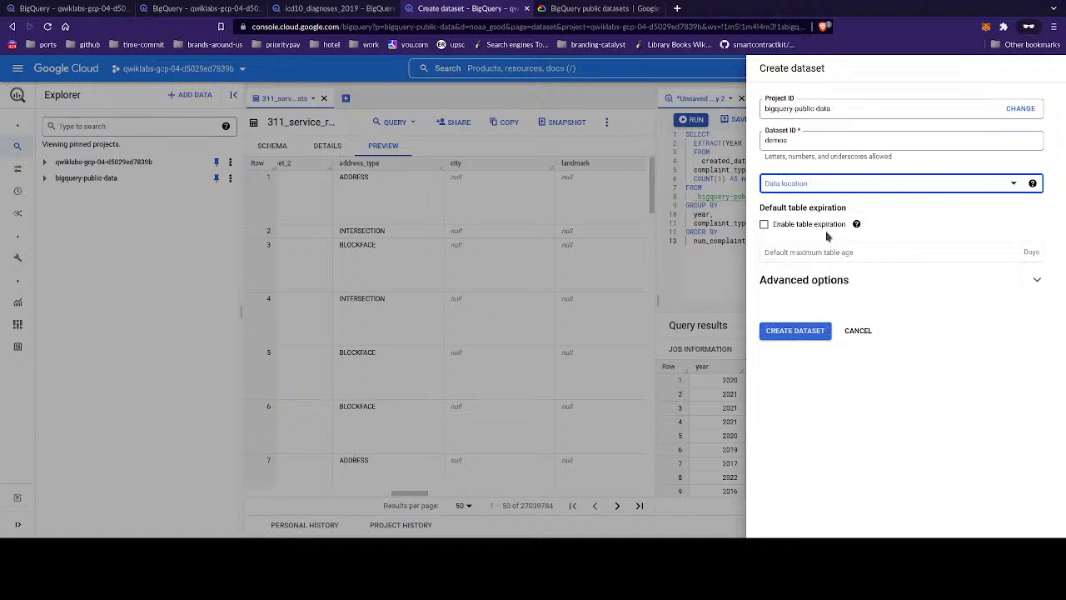
left_click(807, 327)
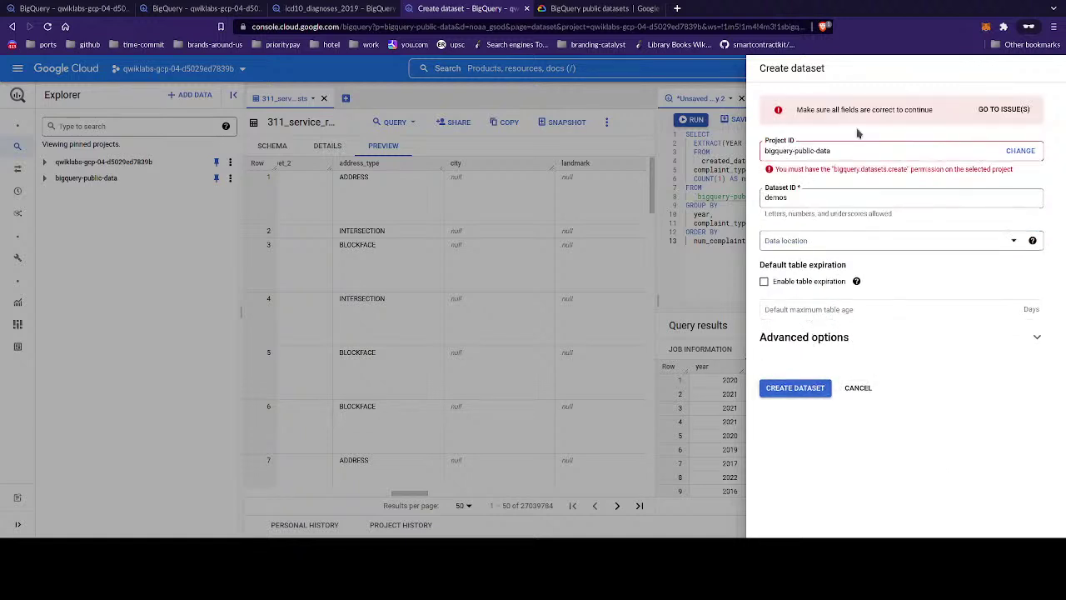
left_click(886, 151)
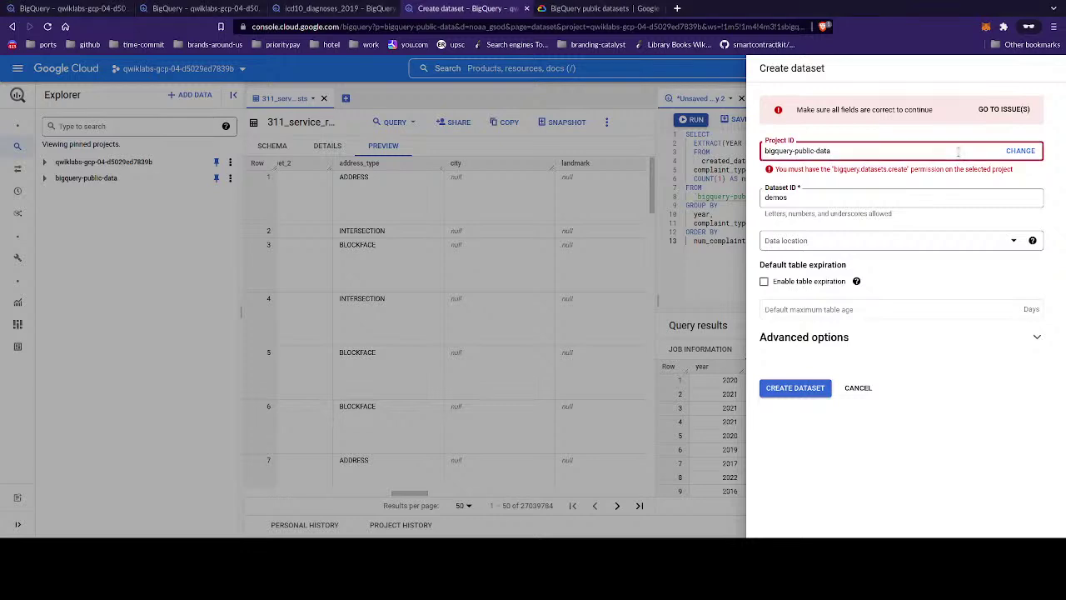
key("Escape")
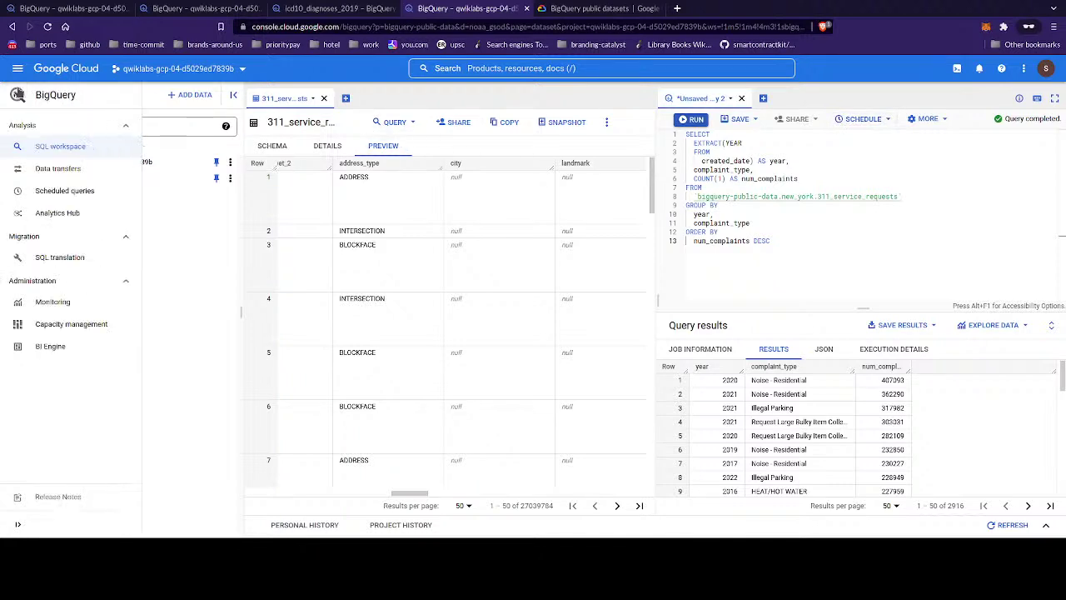
- Create a dataset with the ID demos in the qwiklabs project, leaving the data location unset
left_click(16, 95)
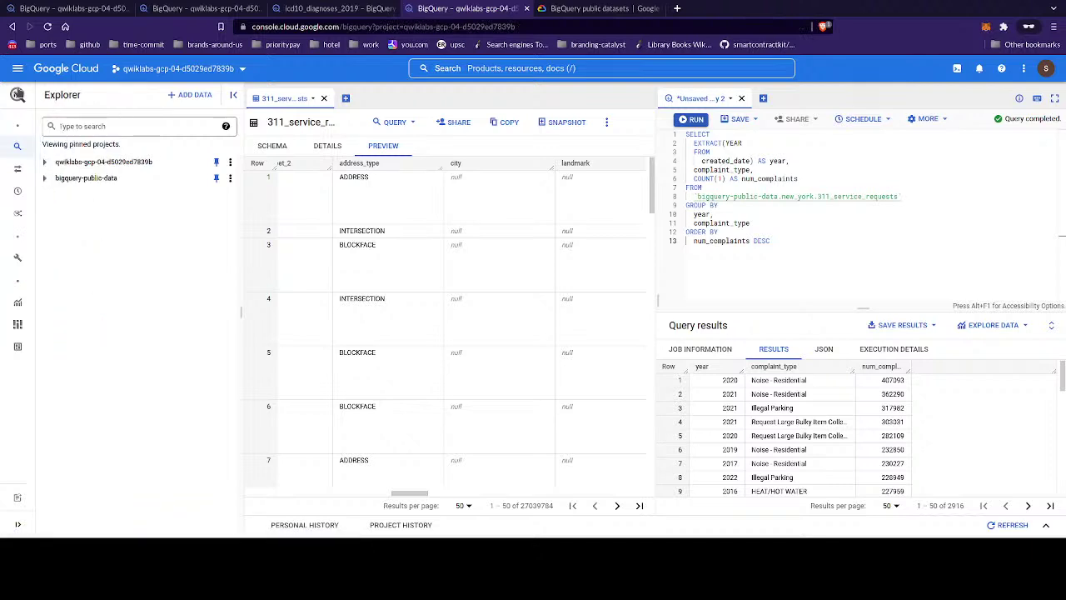
left_click(230, 165)
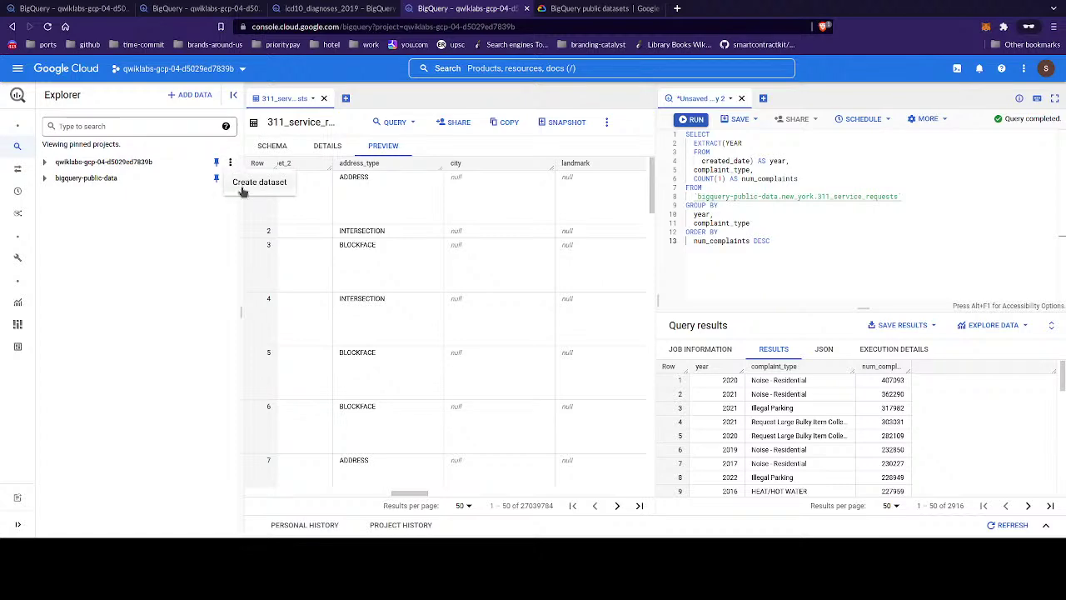
left_click(242, 191)
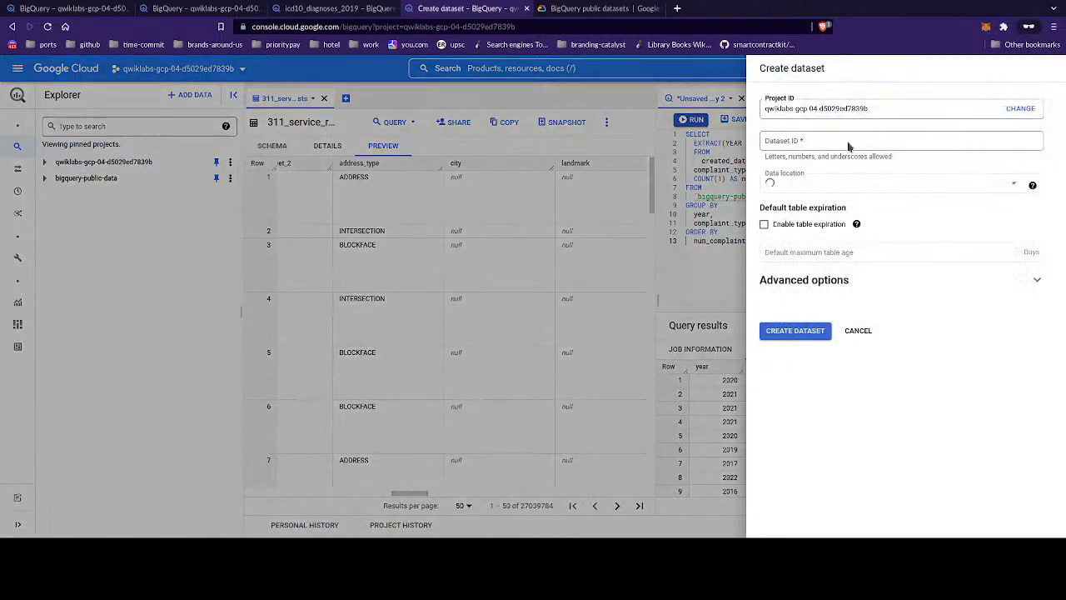
left_click(848, 144)
type("demos")
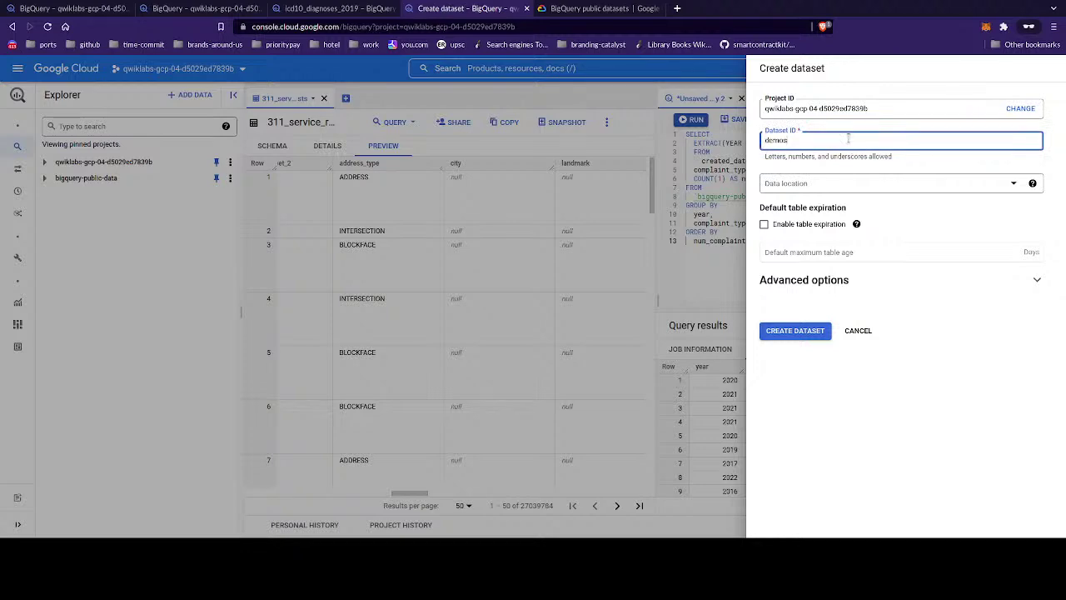
left_click(796, 333)
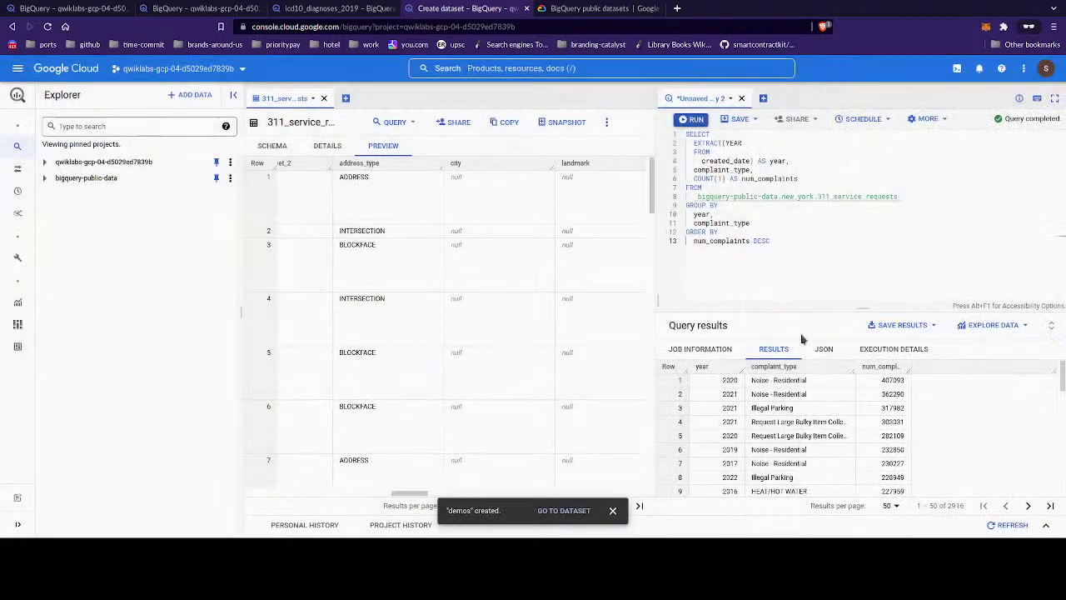
left_click(563, 512)
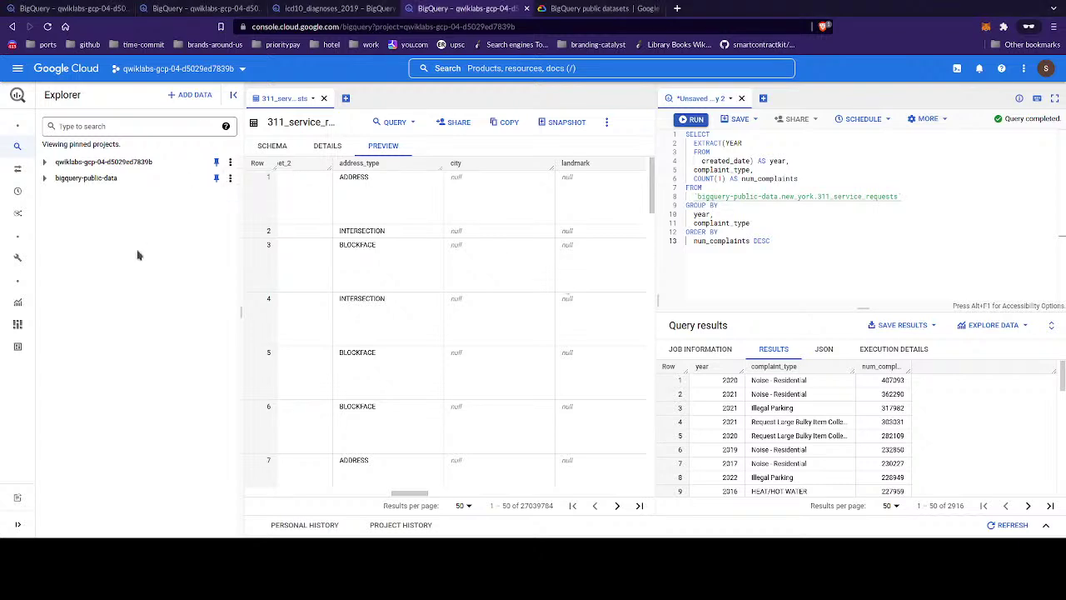
- Close the unsaved complaints query, discarding its work, and close the 311_service_requests table
left_click(741, 98)
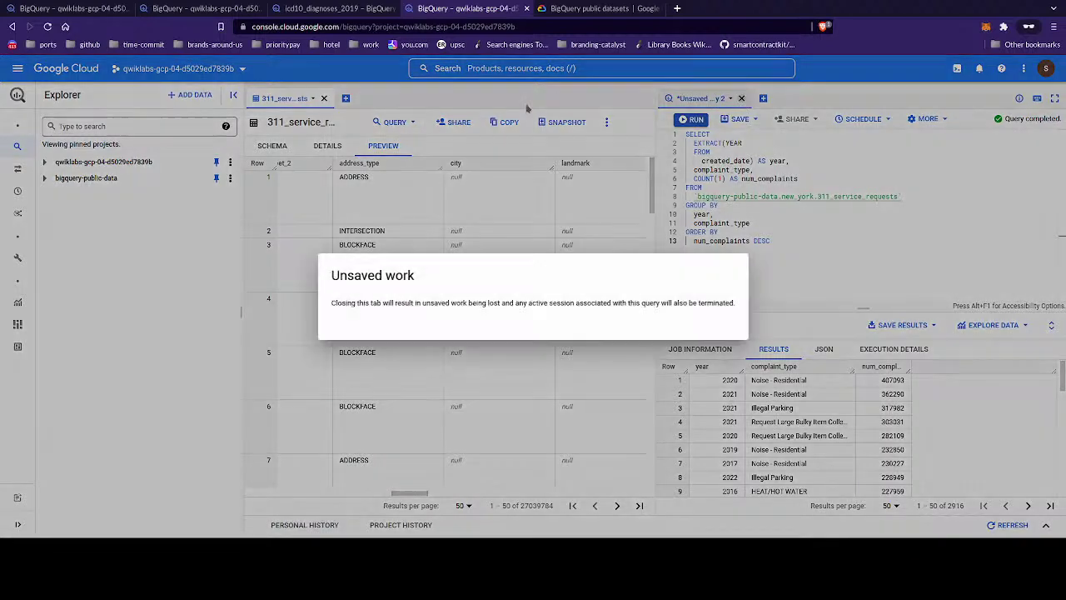
left_click(716, 331)
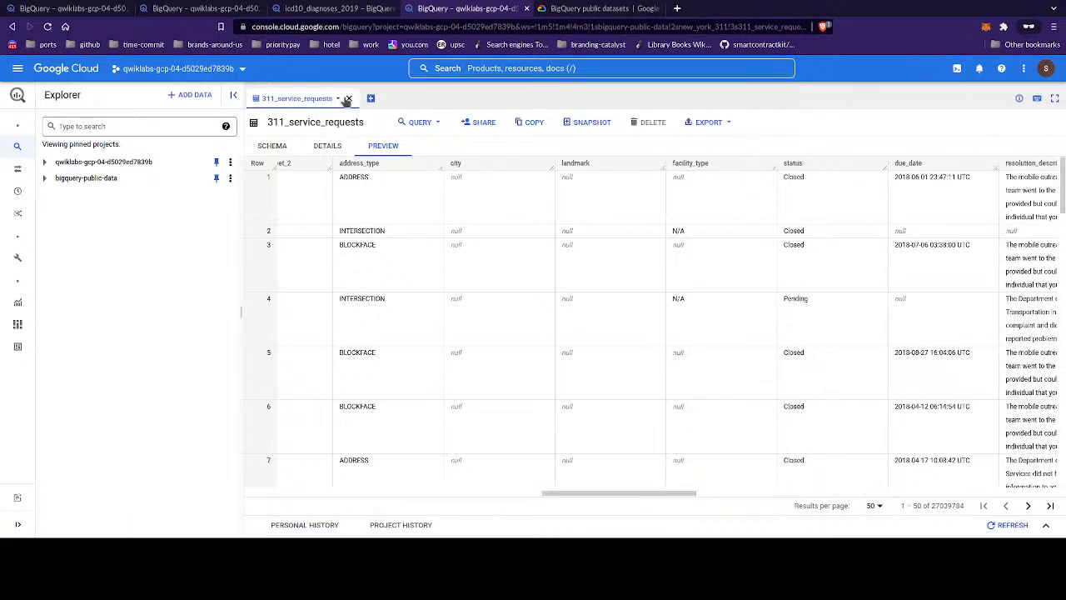
left_click(349, 98)
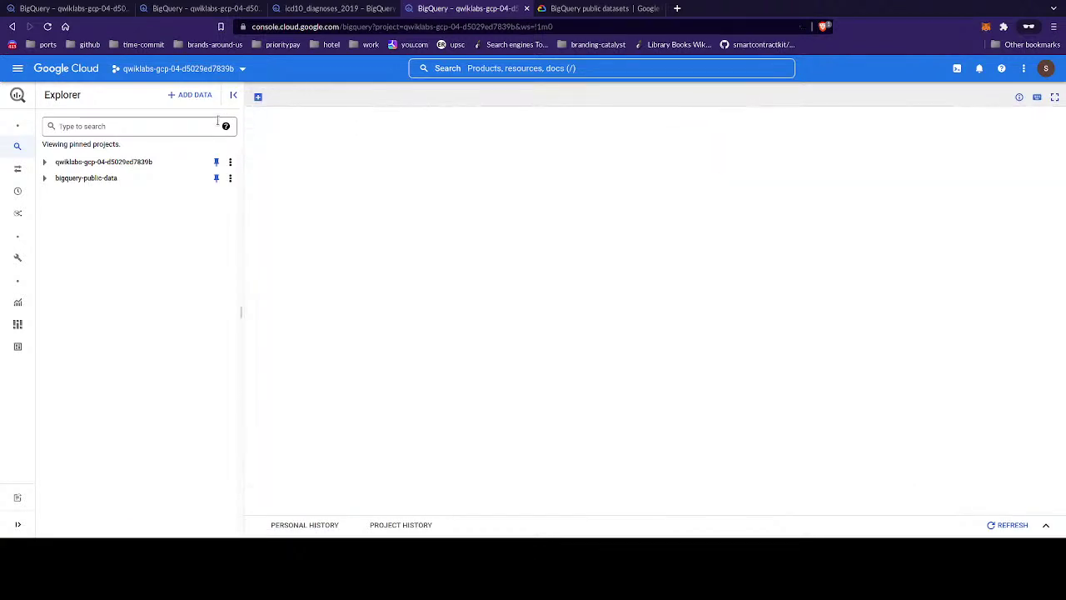
- Expand the qwiklabs project in the Explorer and open the demos dataset's info in a new tab
left_click(230, 163)
left_click(129, 264)
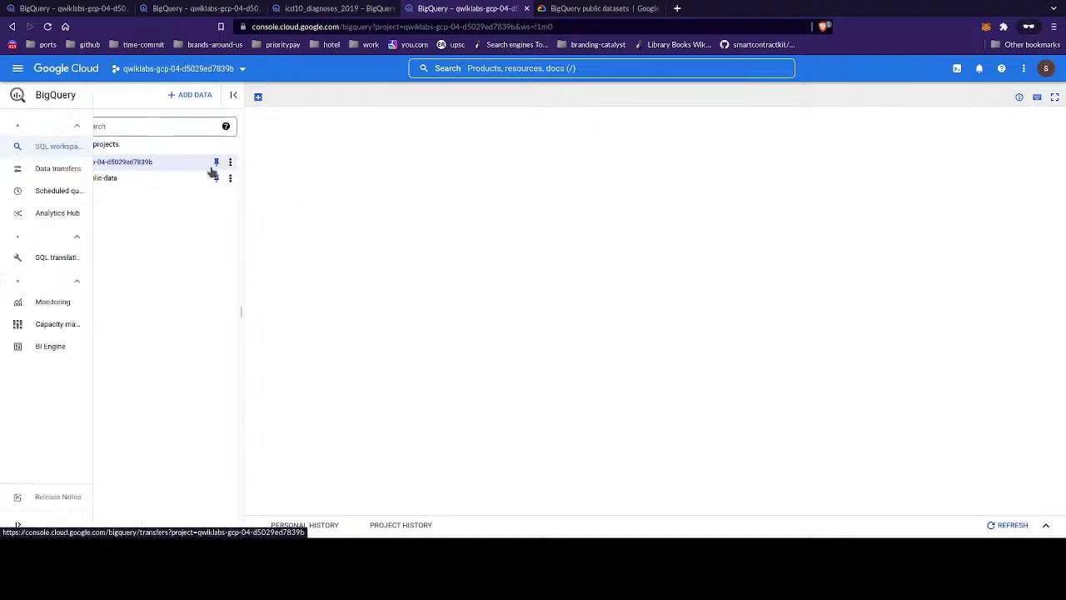
left_click(44, 162)
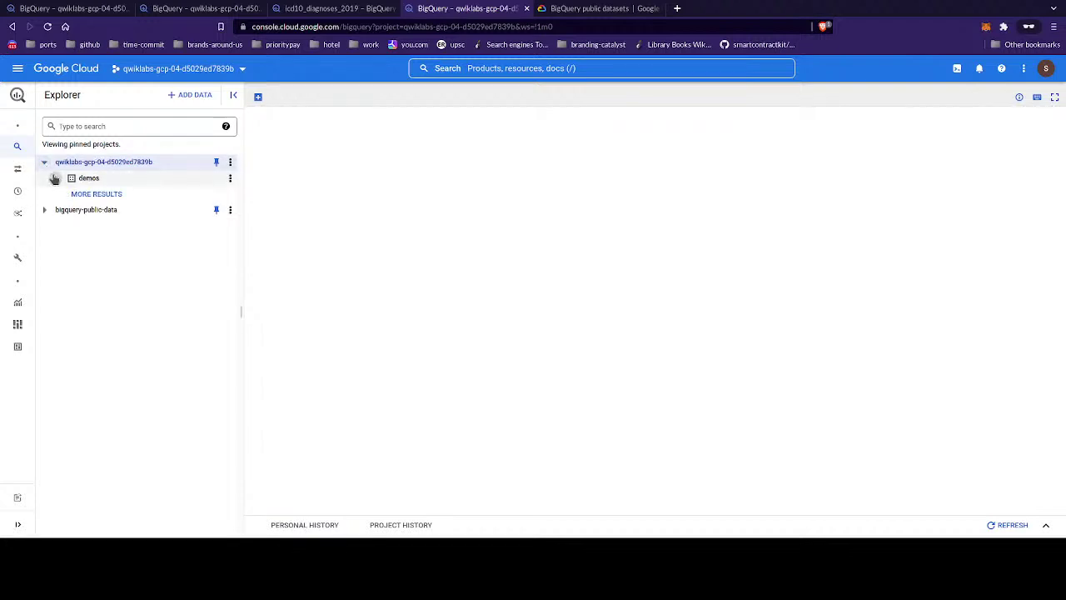
left_click(229, 179)
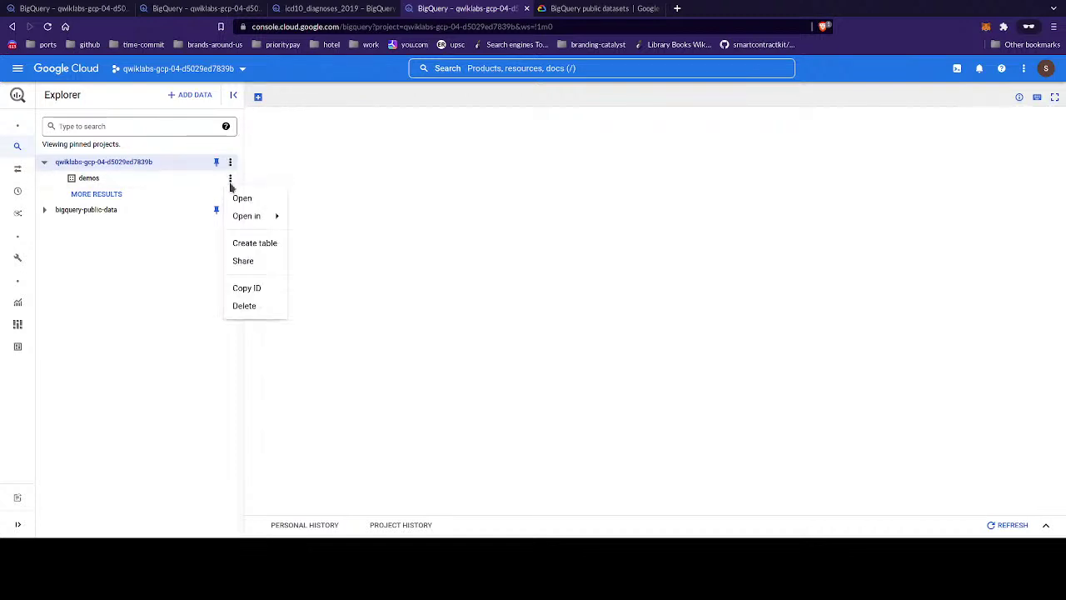
mouse_move(264, 214)
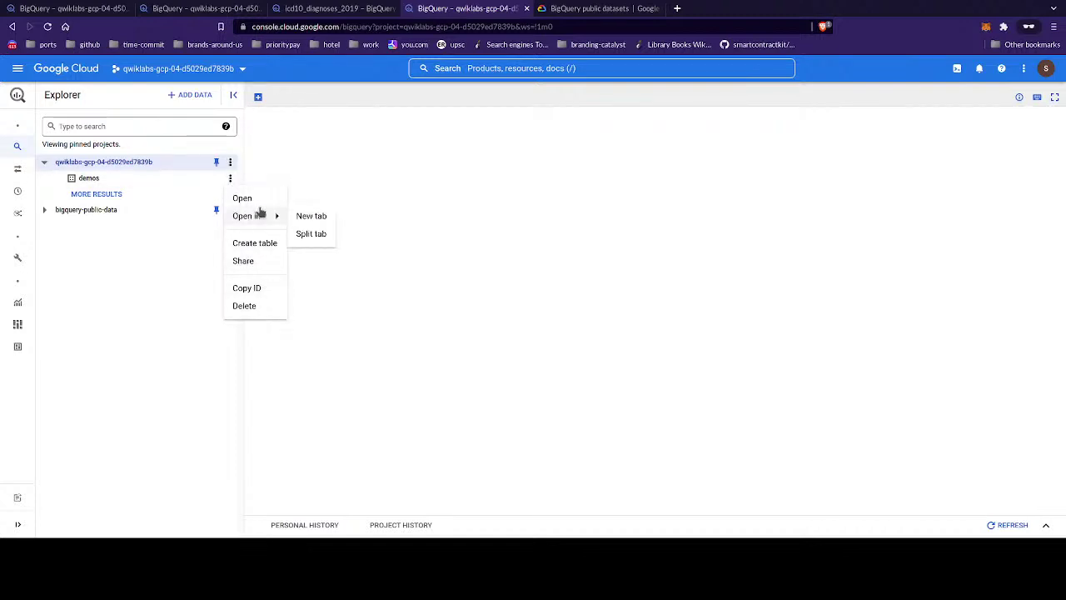
left_click(293, 217)
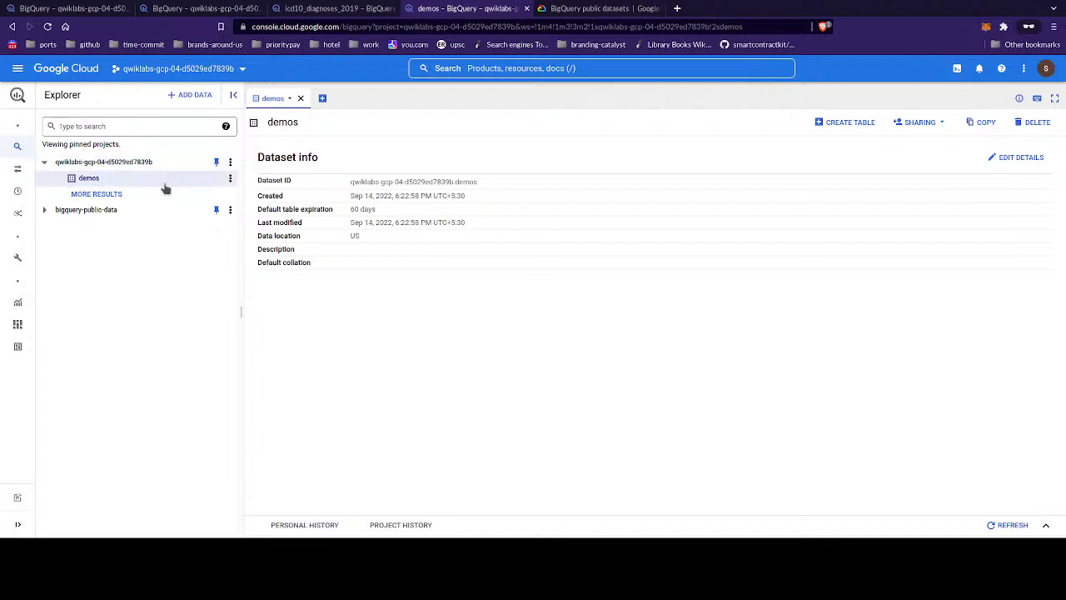
left_click(230, 180)
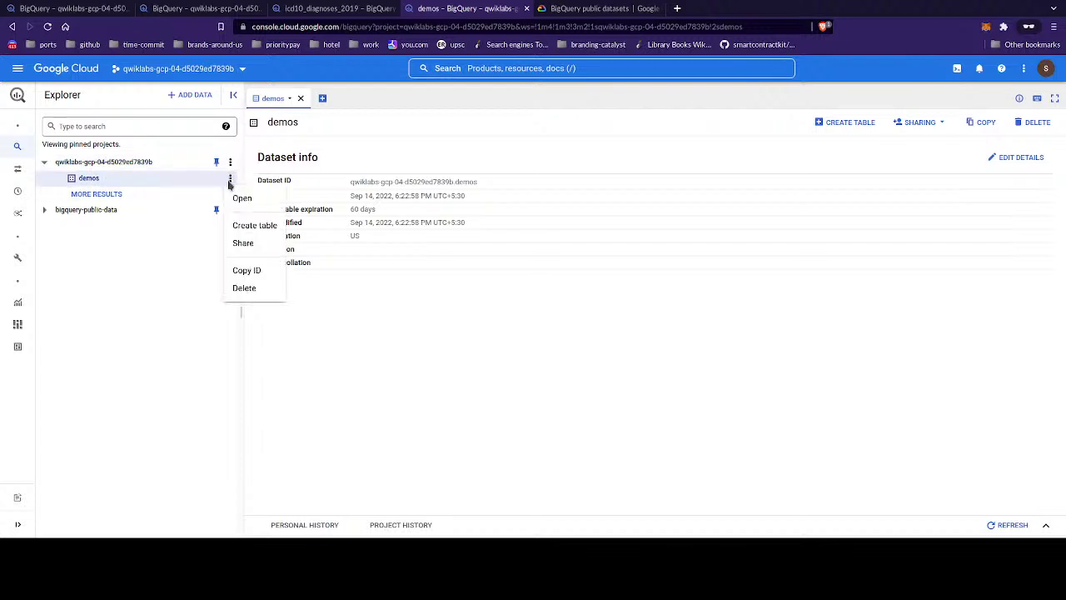
left_click(260, 198)
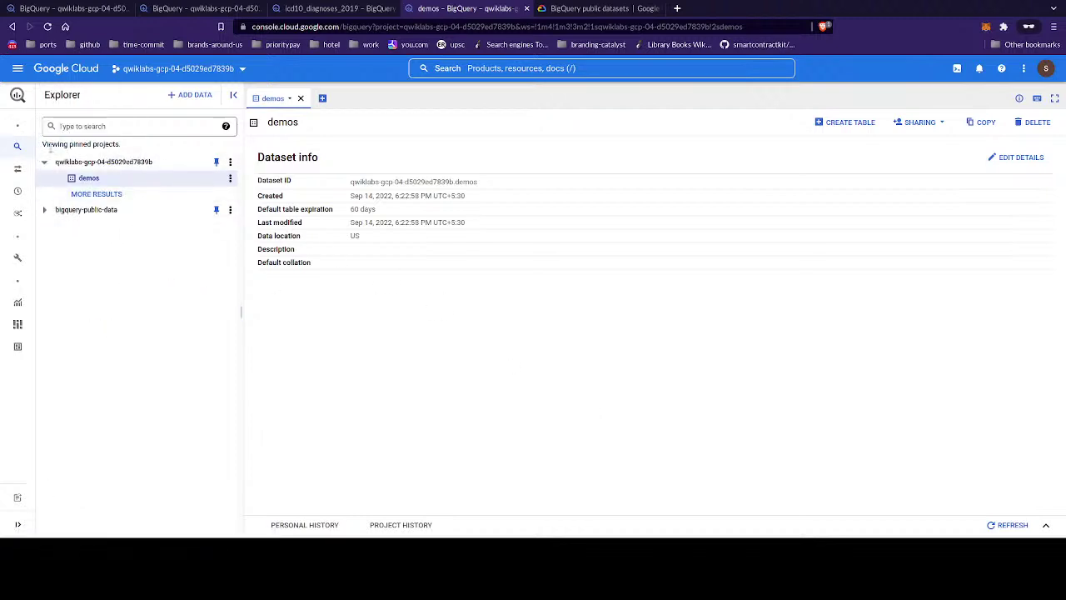
- Run a new query averaging daily weather values from noaa_gsod.gsod20* for La Guardia and JFK, years after 2008, grouped by timestamp
mouse_move(34, 153)
left_click(324, 99)
left_click(448, 172)
type("SELECT   -- Create a timestamp from the date components.   timestamp(concat(year,\"-\",mo,\"-\",da)) as timestamp,   -- Replace numerical null values with actual nulls   AVG(IF (temp=9999.9, null, temp)) AS temprature,   AVG(IF (visib=999.9, null, visib)) AS visibility,   AVG(IF (wdsp=\"999.9\", null, CAST(wdsp AS Float64))) AS wind_speed,   AVG(IF (gust=999.9, null, gust)) AS wind_gust,   AVG(IF (prcp=99.99, null, prcp)) AS precipitation,   AVG(IF (sndp=999.9, null, sndp)) AS snow_depth FROM   `bigquery-public-data.noaa_gsod.gsod20*` WHERE   CAST(YEAR AS INT64) > 2008   AND (stn=\"725030\" OR  -- La Guardia        stn=\"744860\")    -- JFK GROUP BY timestamp")
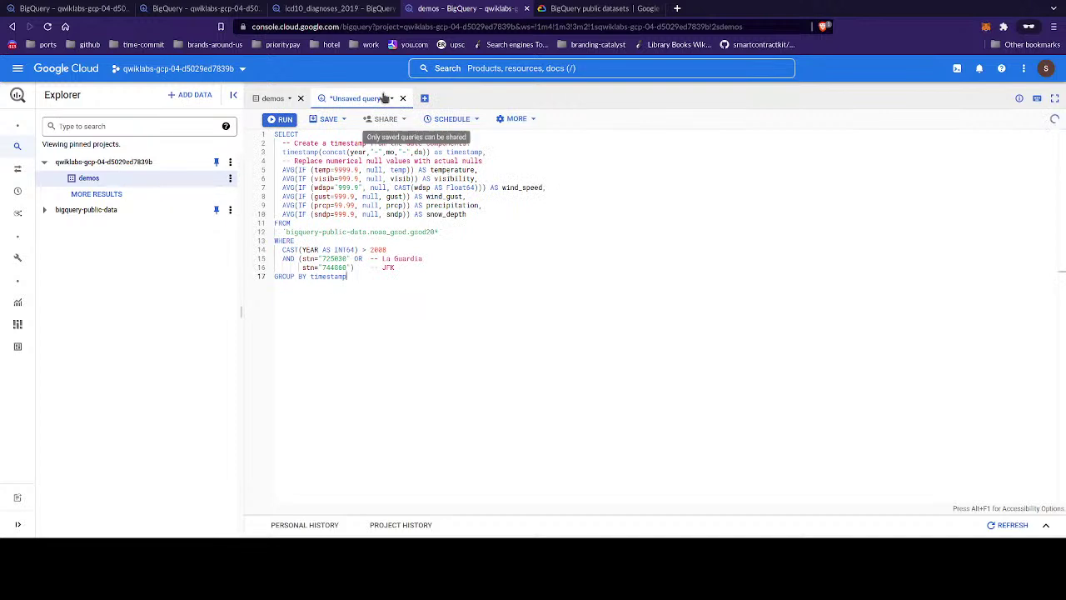
left_click(284, 121)
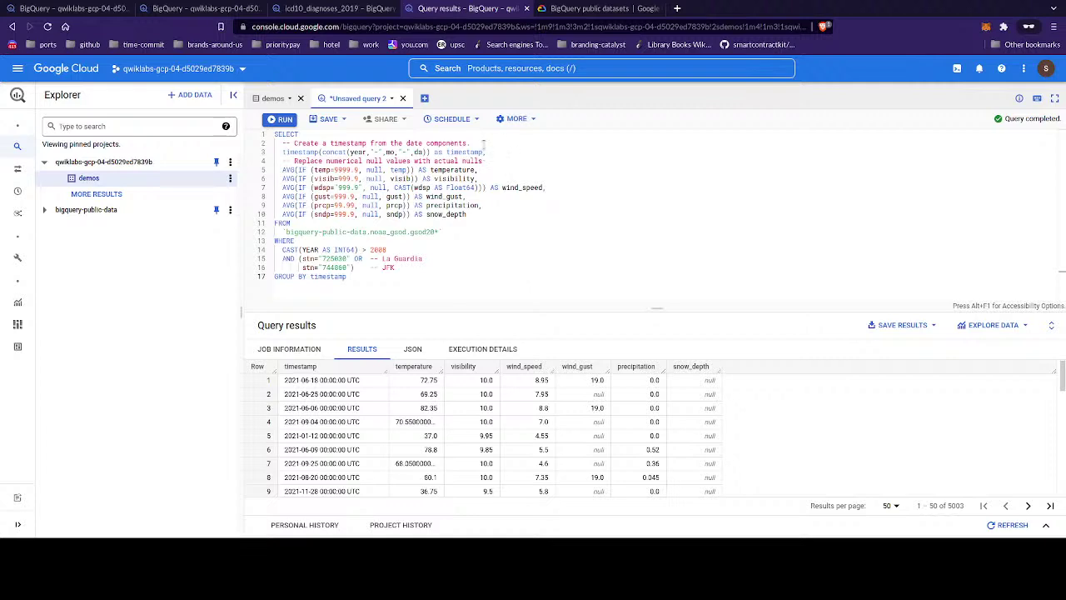
- In the query settings, choose to write results to a destination table and select the qwiklabs project's demos dataset
left_click(516, 119)
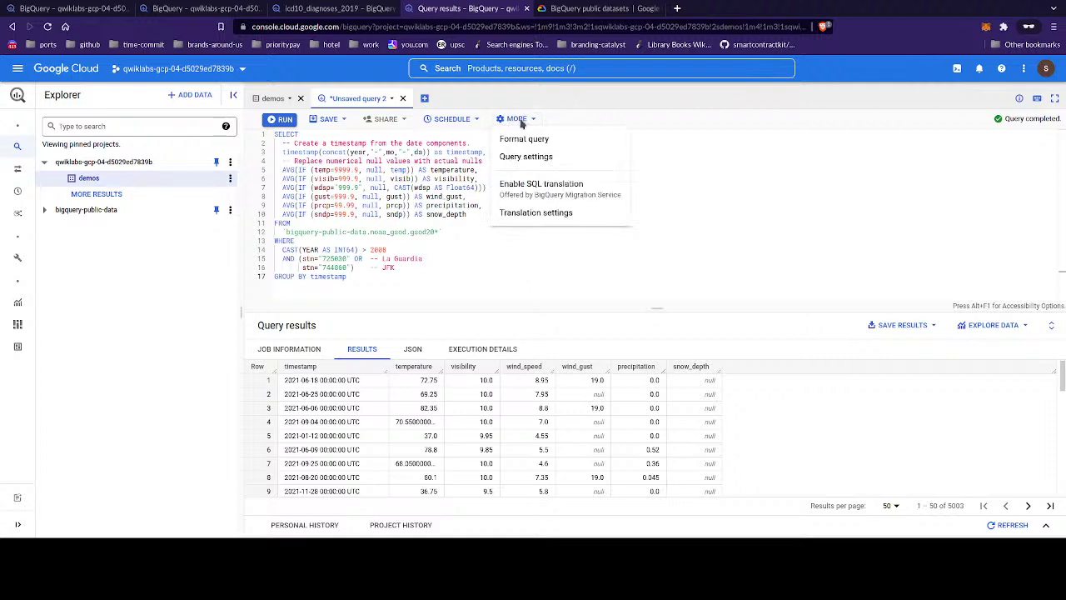
left_click(523, 163)
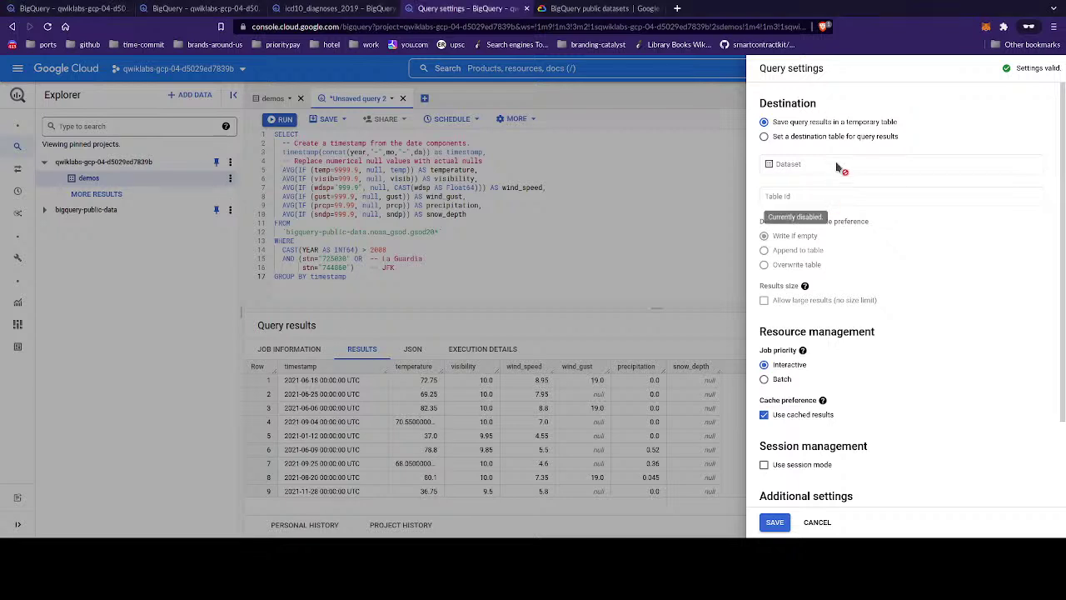
left_click(849, 141)
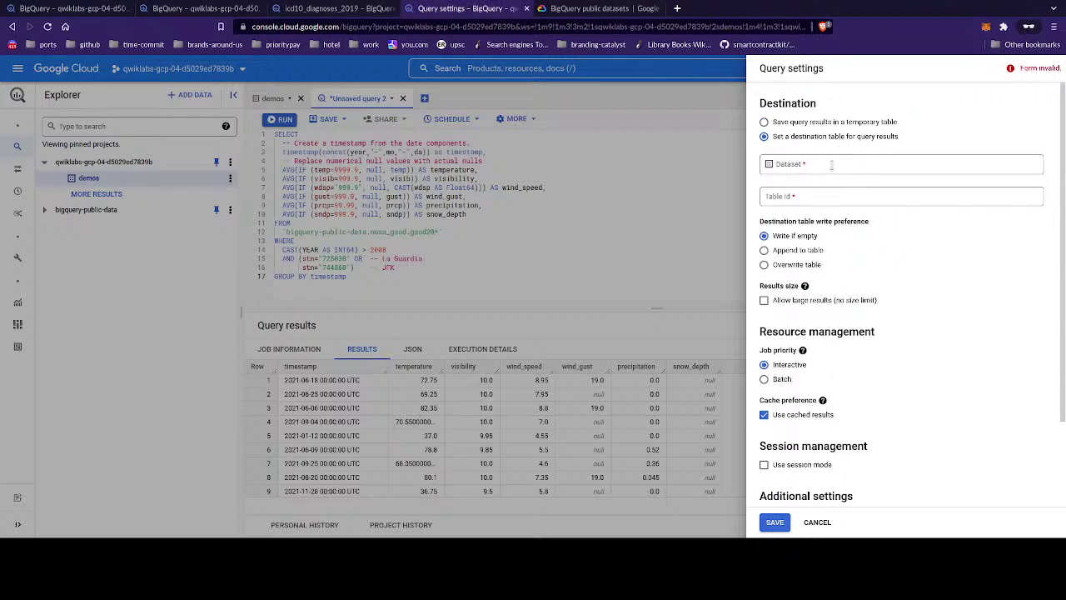
left_click(835, 164)
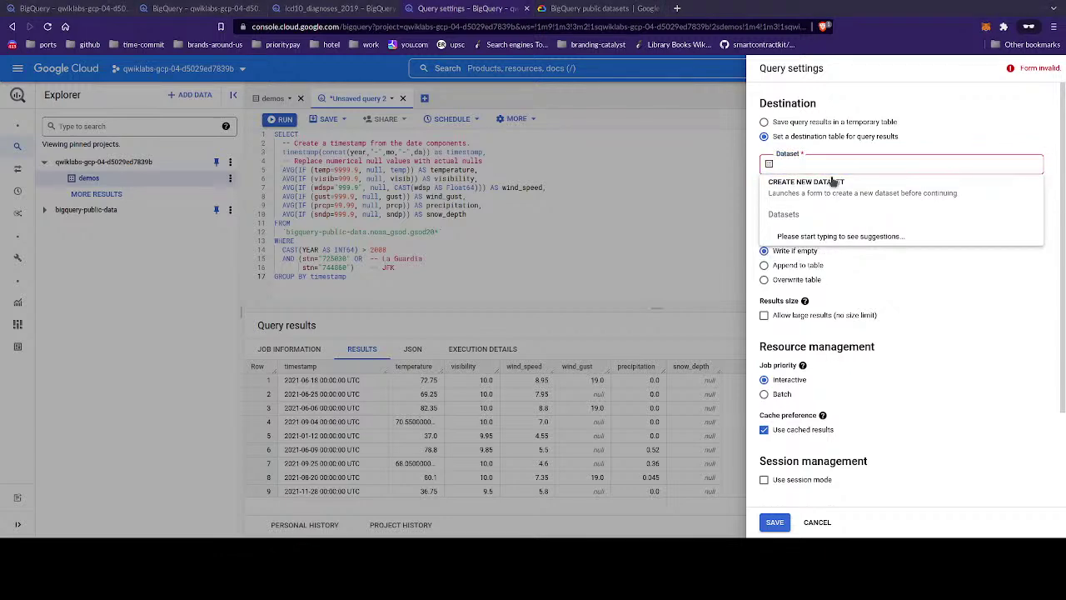
left_click(841, 182)
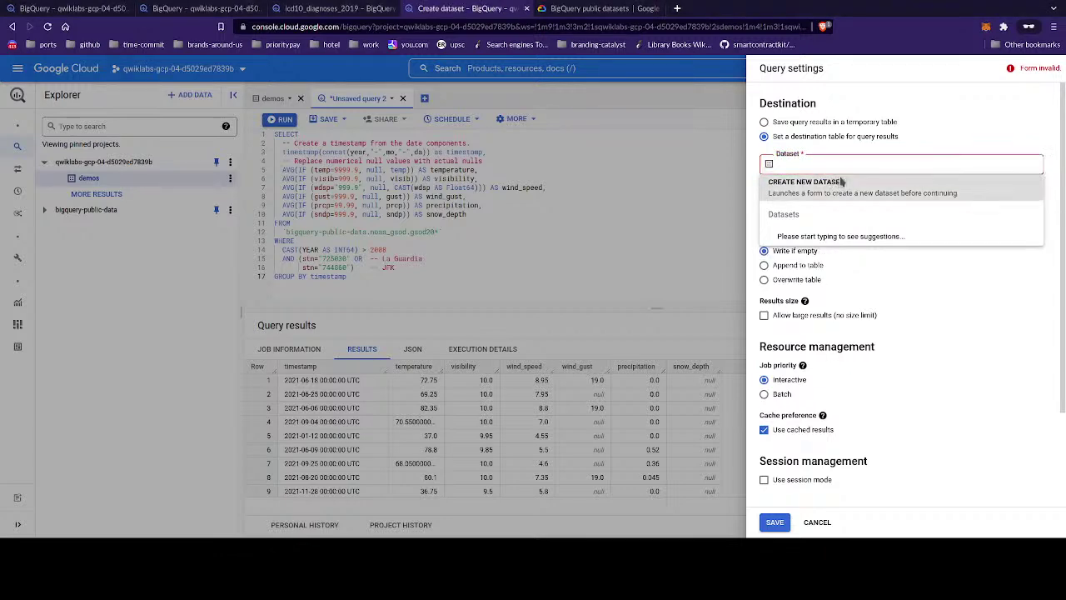
left_click(859, 331)
left_click(830, 163)
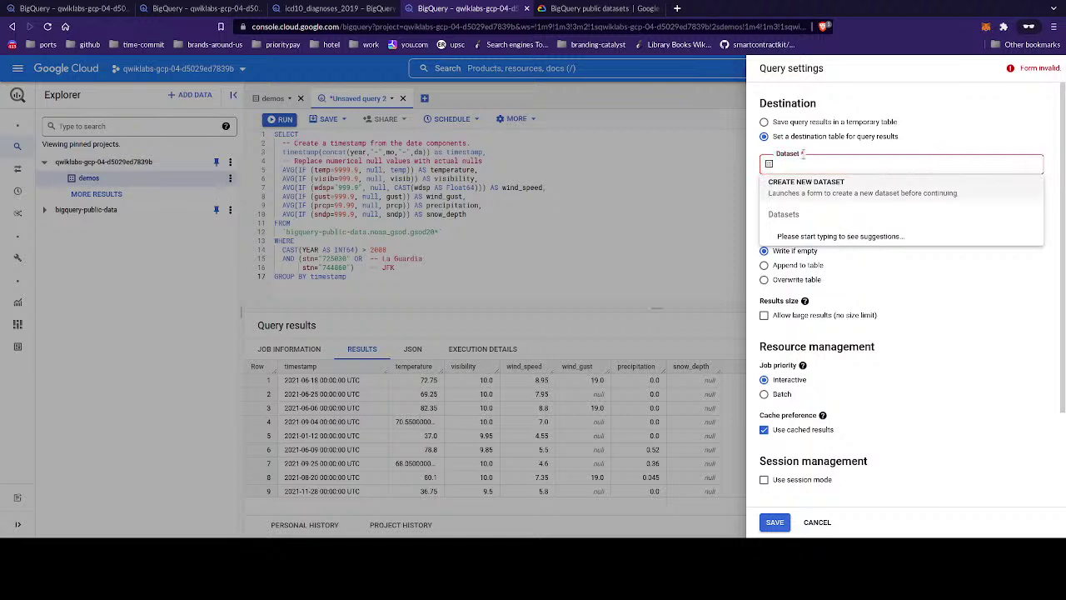
left_click(807, 163)
type("demos")
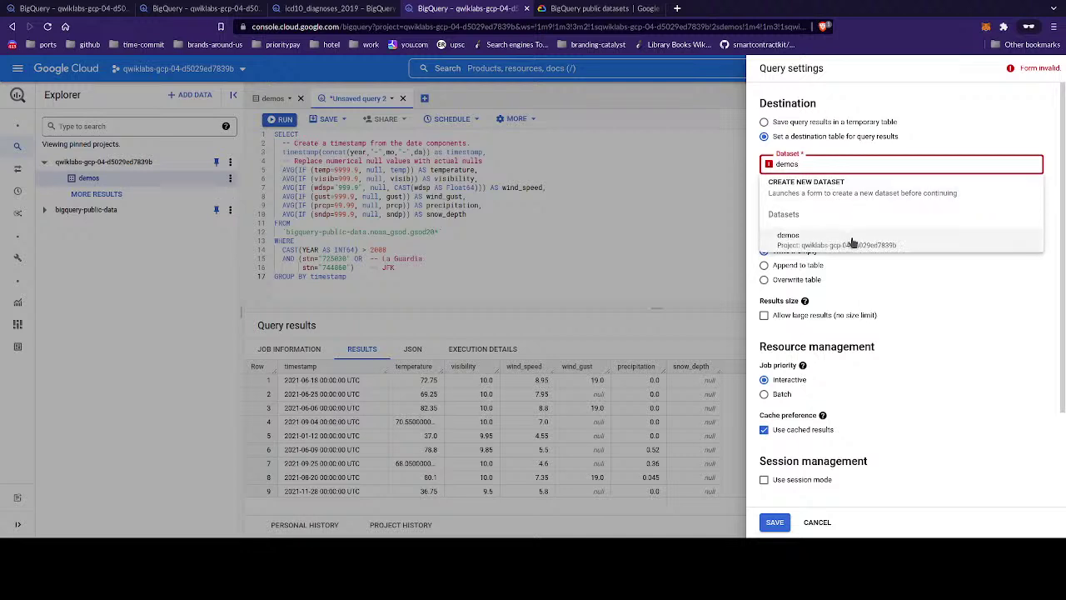
left_click(852, 241)
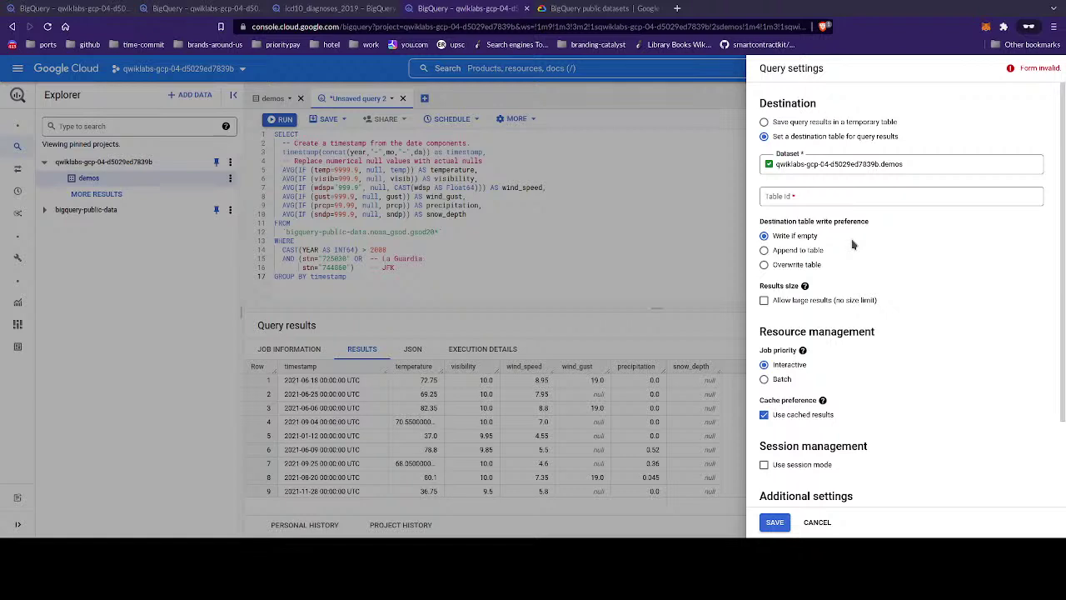
- Set the destination table ID to nyc_weather
left_click(877, 203)
type("nyc")
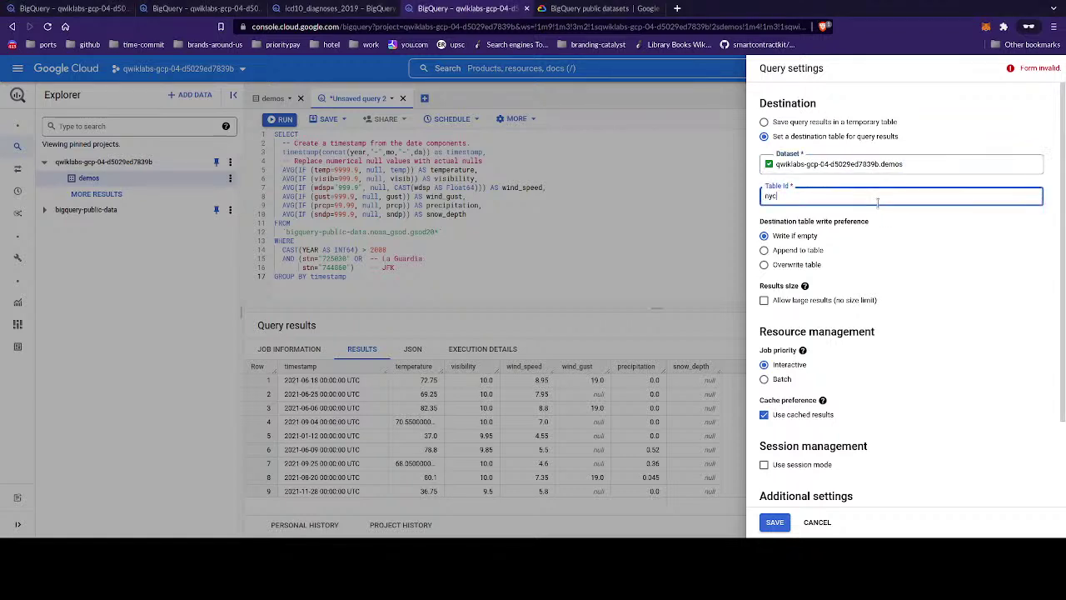
type("_weather")
left_click(878, 209)
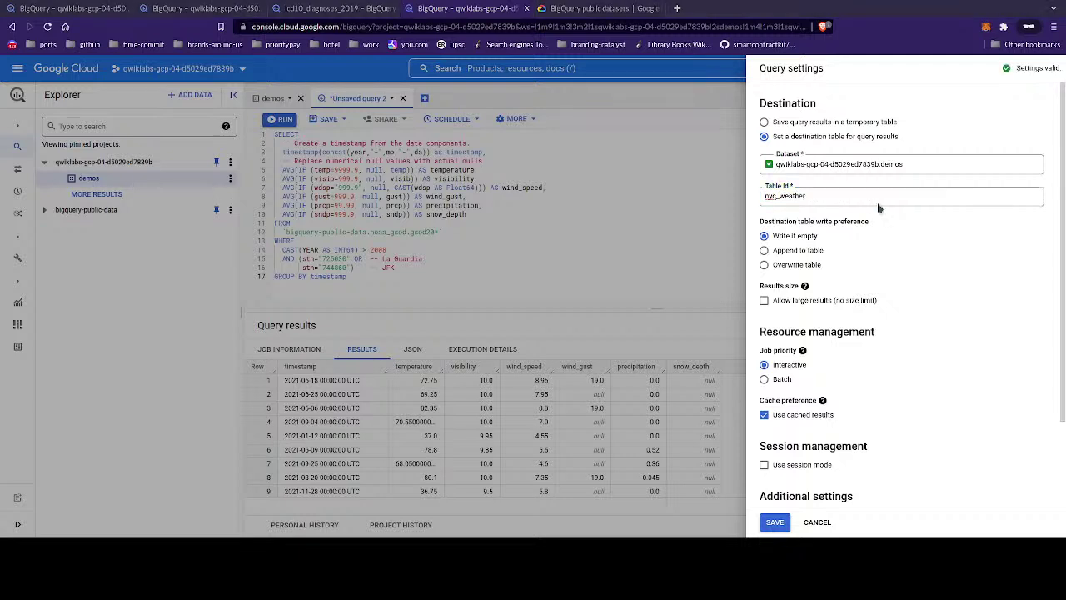
left_click(878, 201)
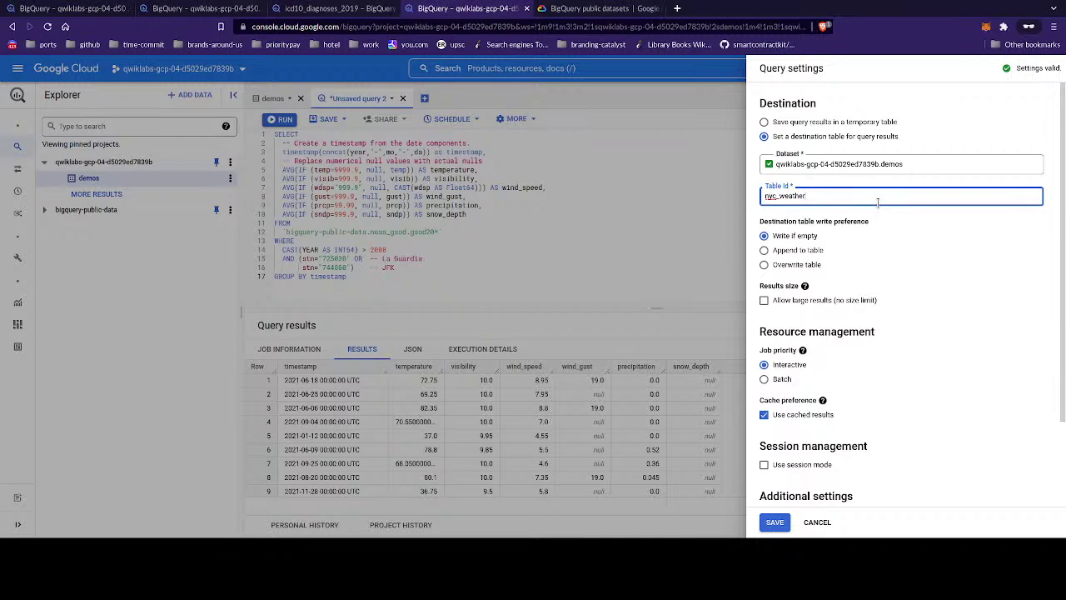
left_click(878, 208)
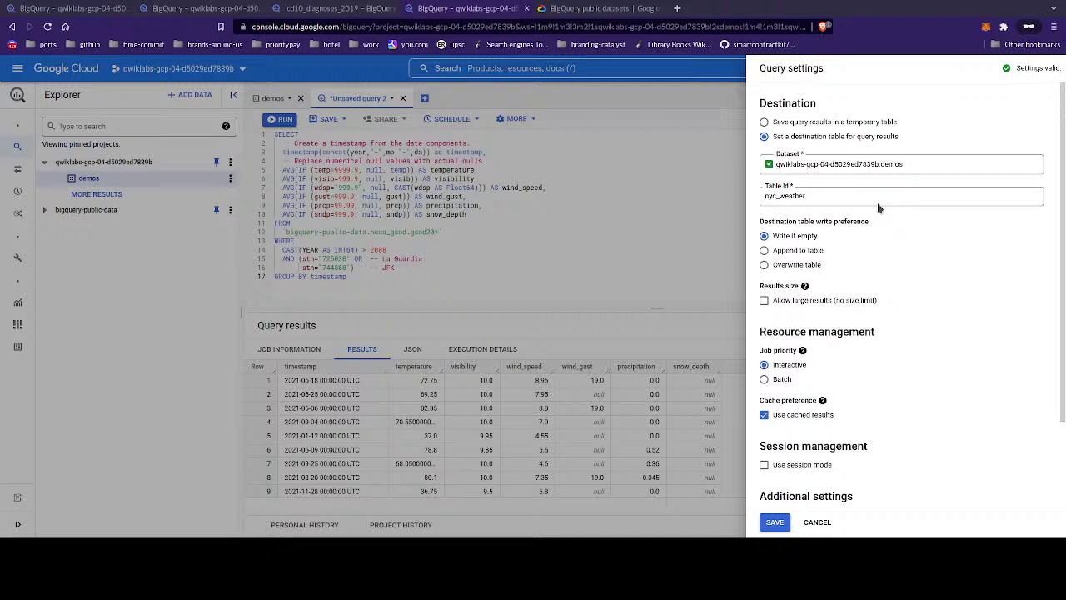
left_click(878, 202)
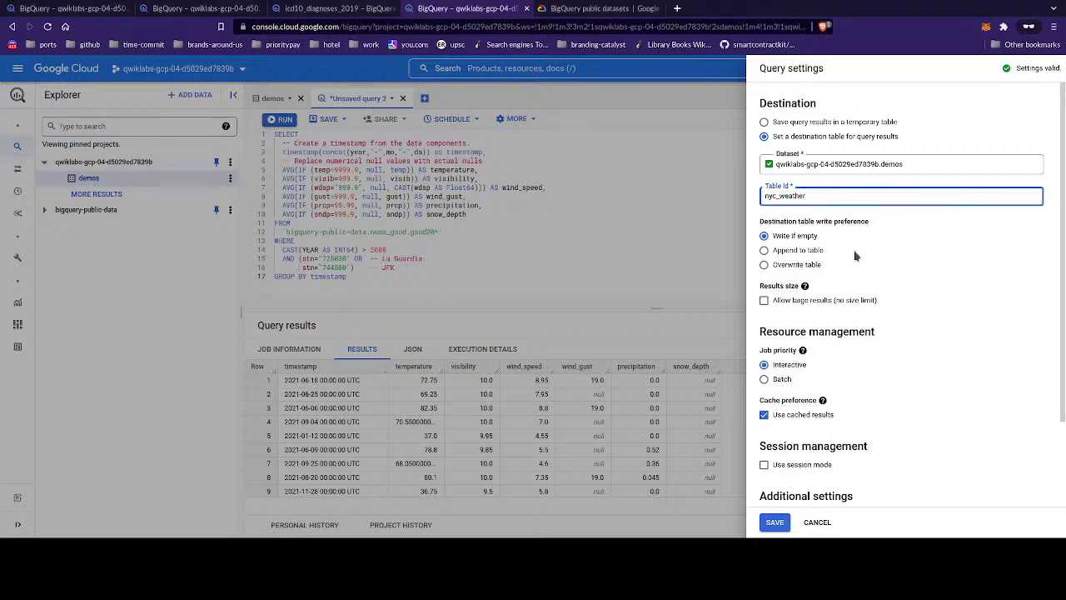
- Allow large results in the saved query settings and rerun the weather query into the destination table
mouse_move(804, 287)
left_click(765, 301)
scroll(767, 303, "down", 2)
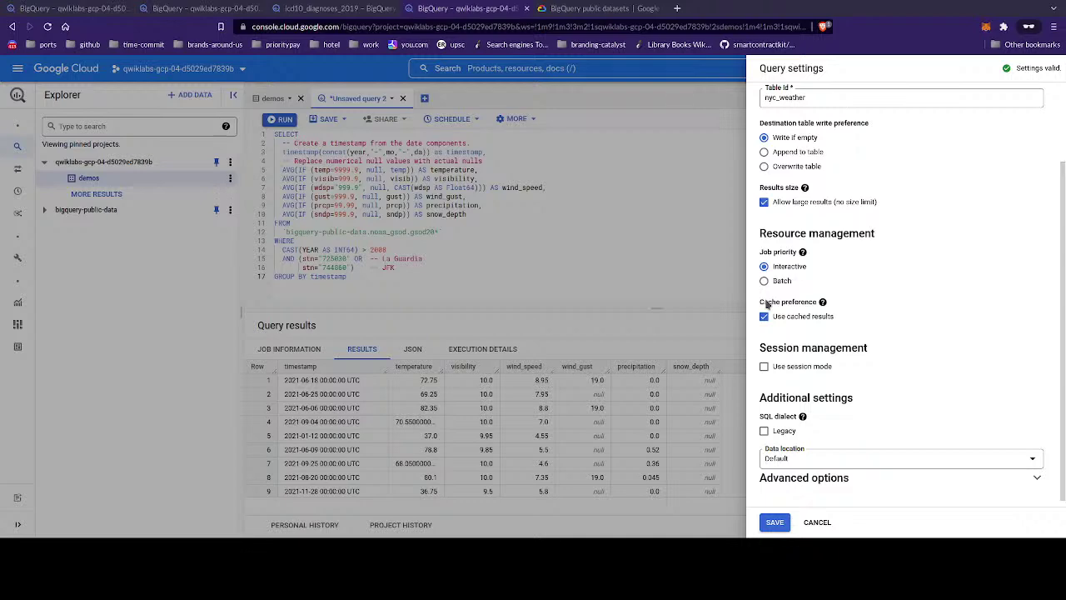
left_click(774, 522)
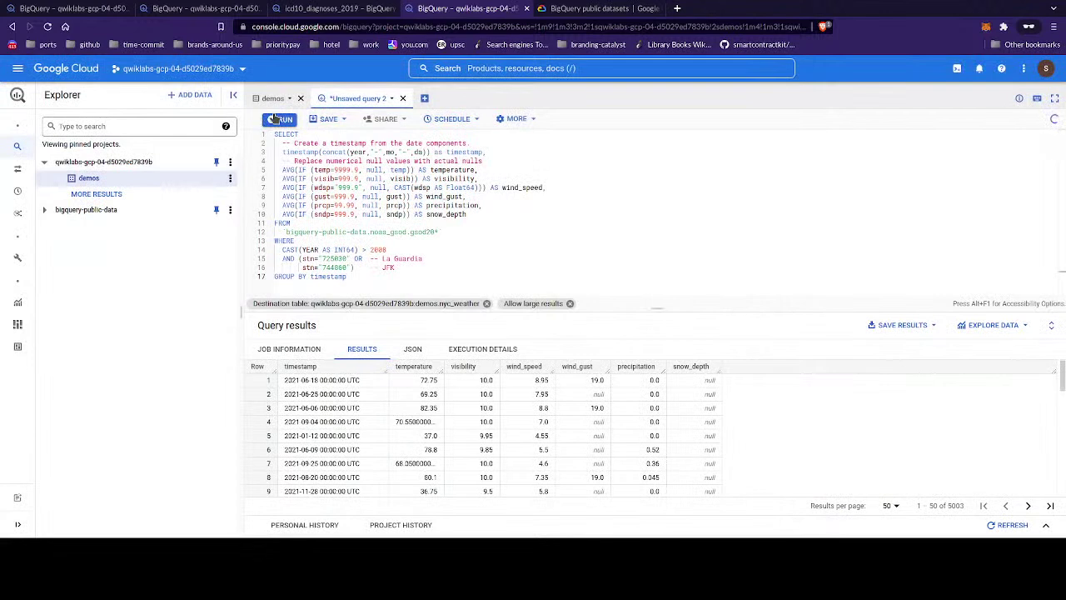
left_click(276, 119)
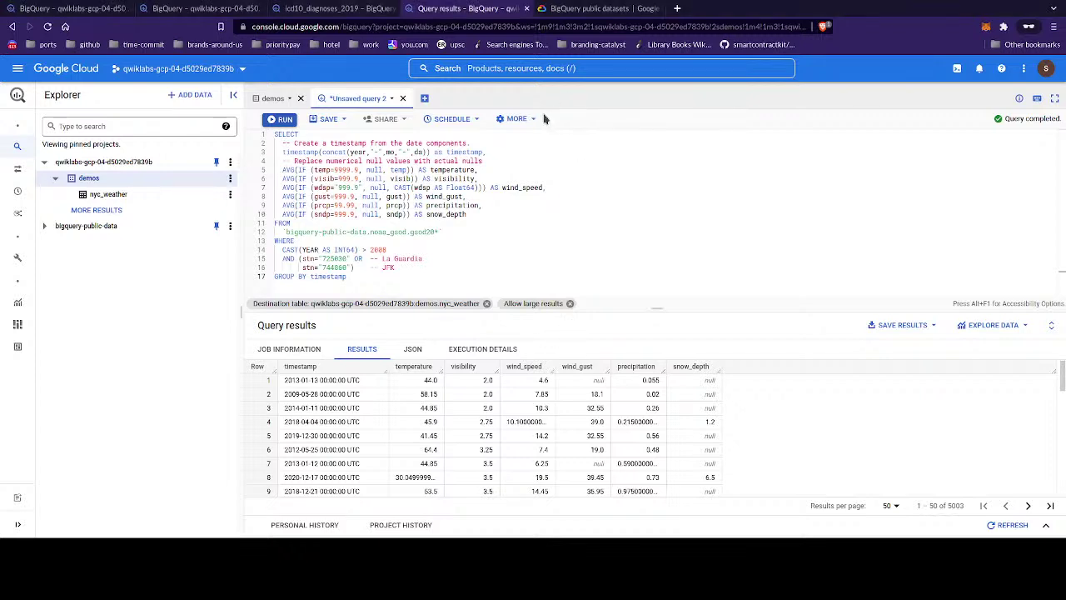
- Change the query settings to save query results in a temporary table and save the settings
left_click(518, 119)
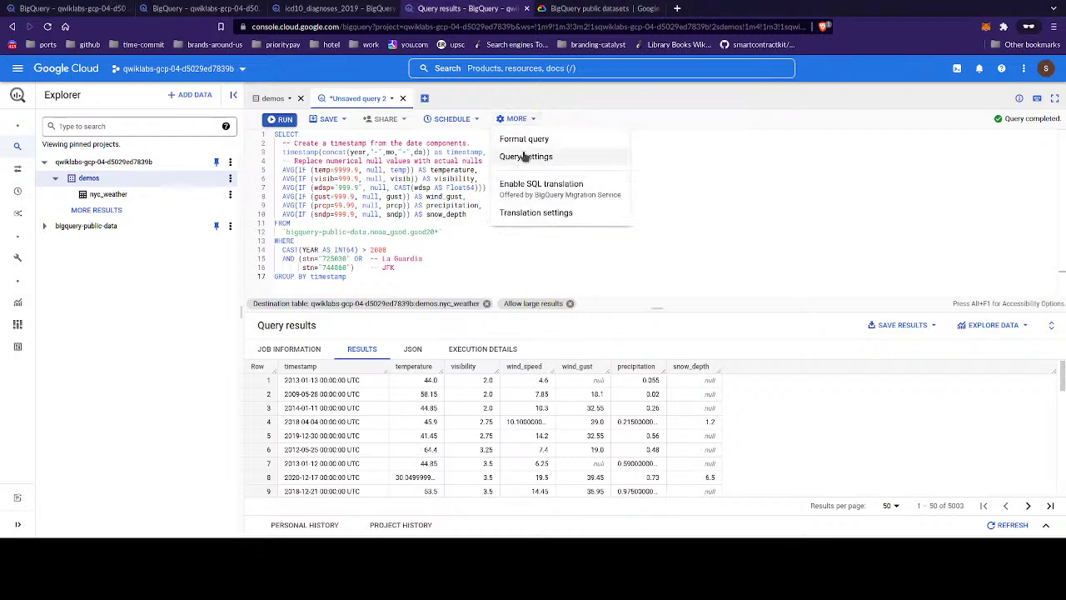
left_click(524, 156)
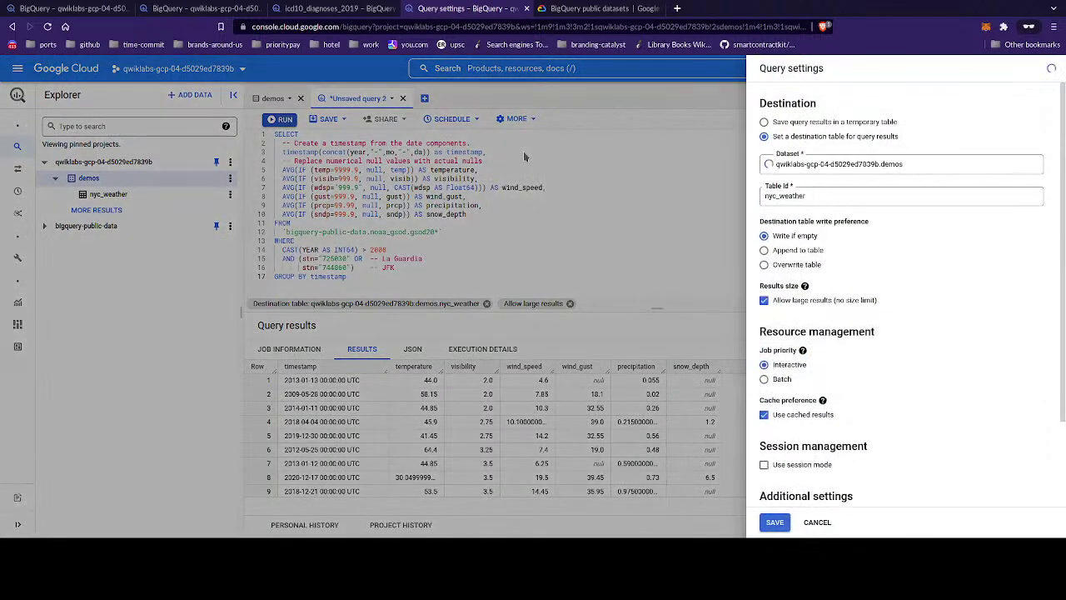
left_click(863, 123)
mouse_move(822, 400)
left_click(915, 425)
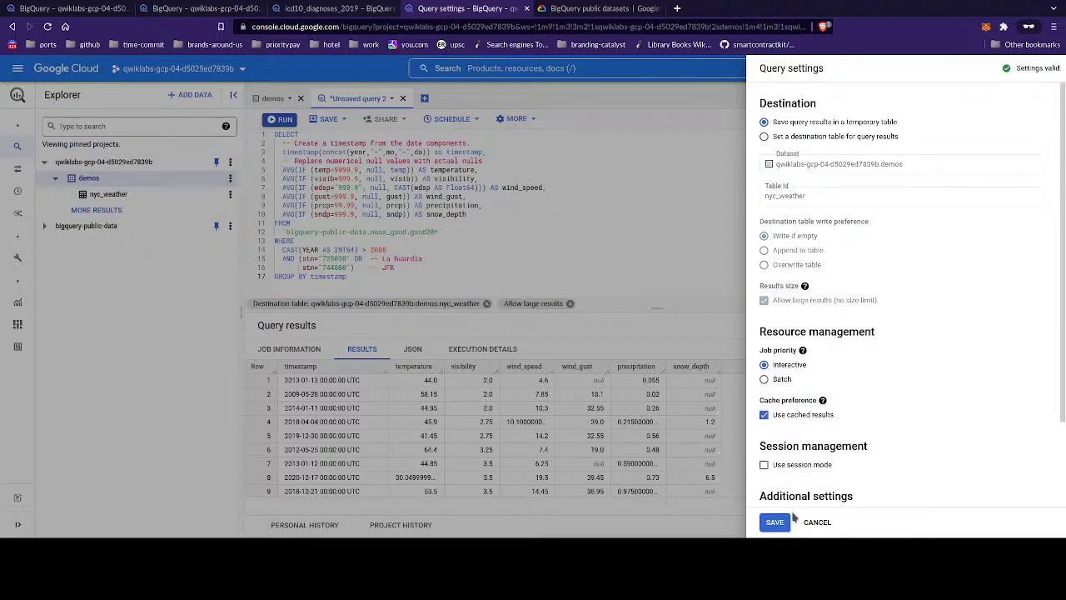
left_click(775, 522)
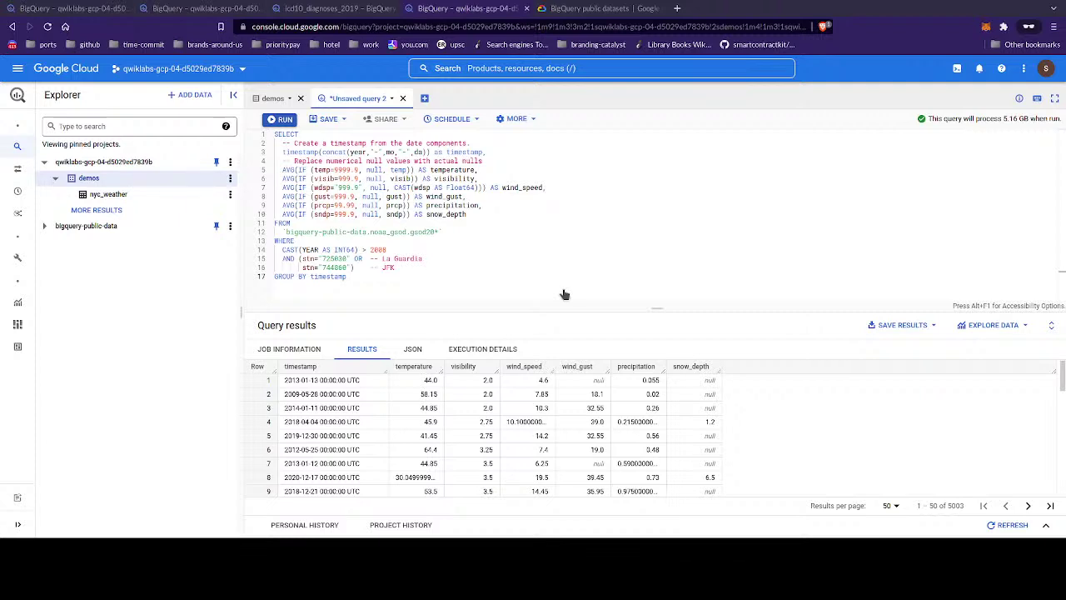
- Replace the query with one correlating 311_service_requests complaints with nyc_weather temperature (total_complaint_count > 5000, ABS(corr_pct) > 0.5, data_count > 5) and run it
left_click(622, 250)
key("ctrl+a")
key("ctrl+v")
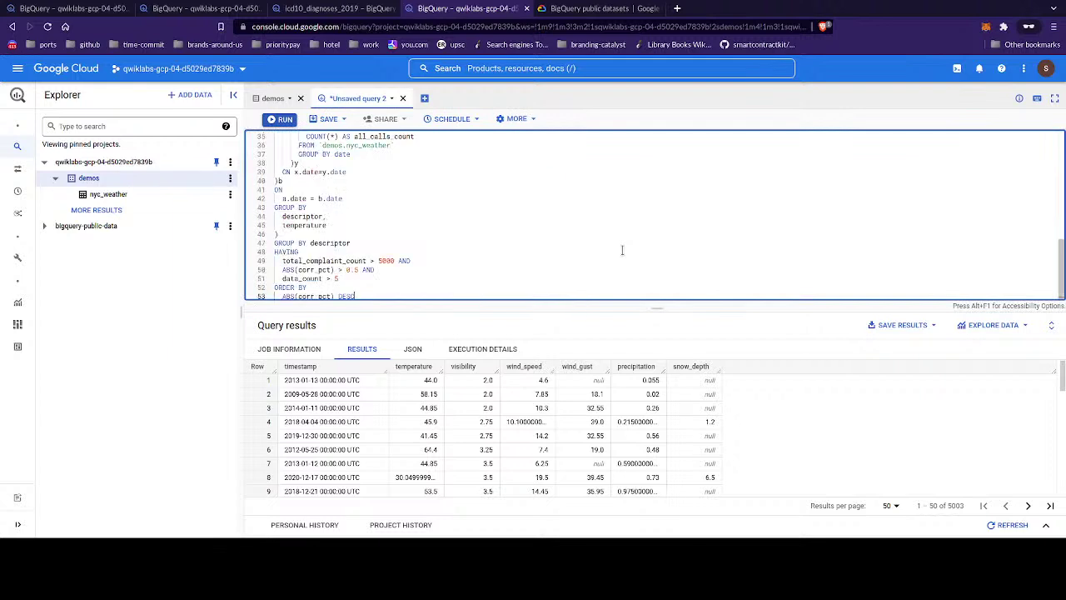
left_click(280, 120)
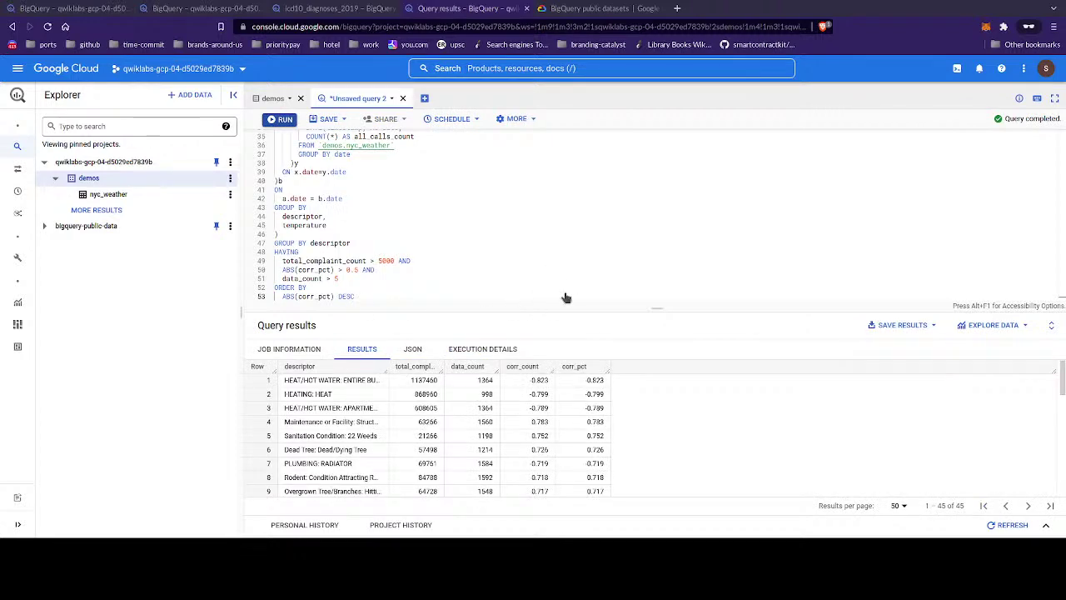
- Review the temperature correlation query's joins between nyc_weather and 311_service_requests, along with the corr_count column in its results
left_click(379, 173)
scroll(378, 174, "up", 5)
scroll(379, 173, "down", 1)
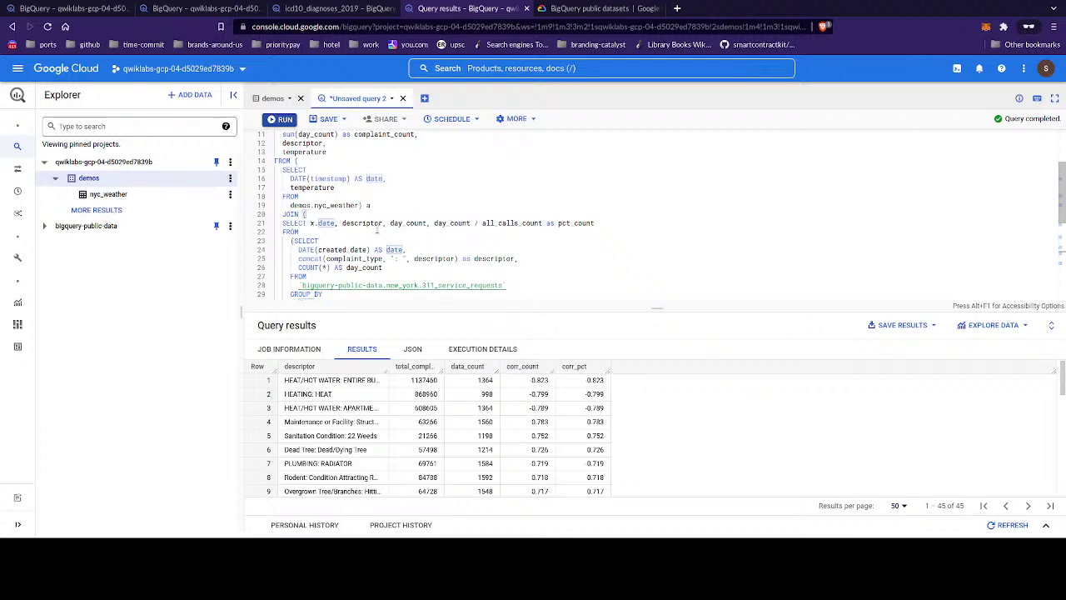
scroll(379, 230, "up", 1)
scroll(378, 228, "down", 2)
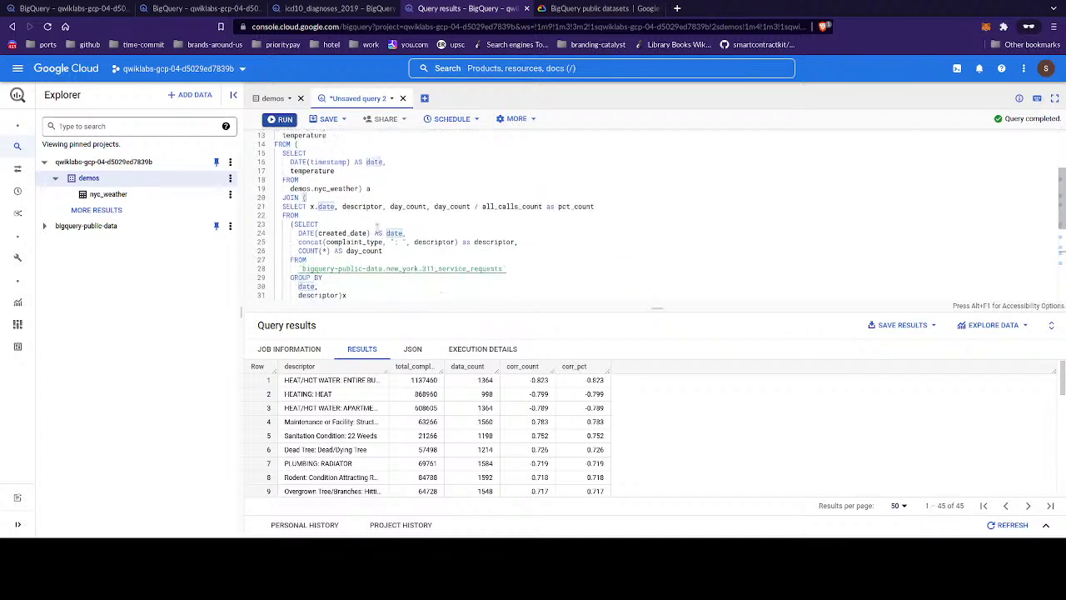
scroll(377, 226, "down", 3)
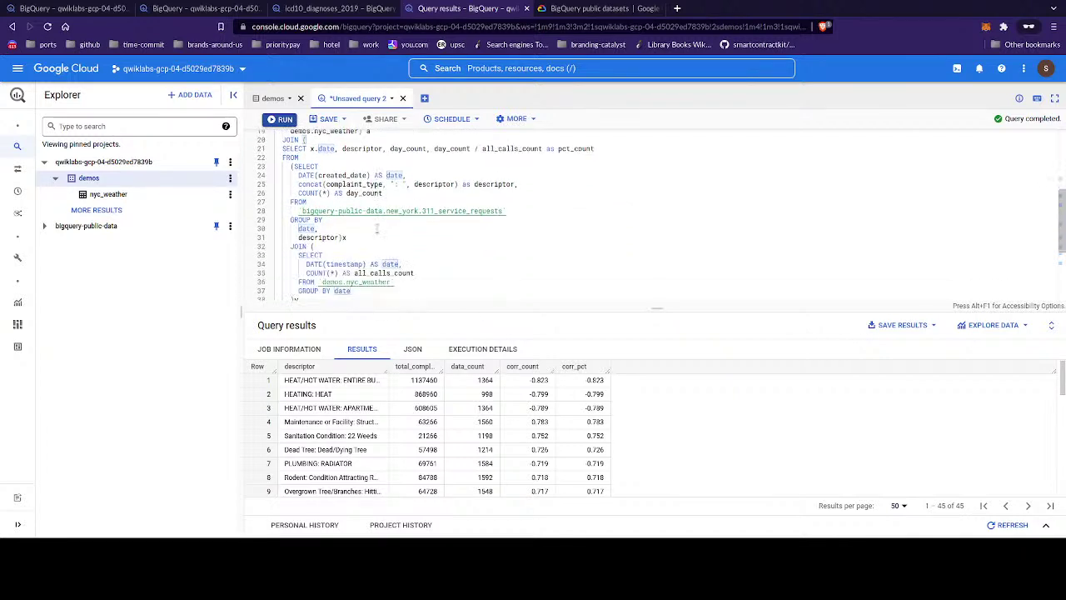
scroll(377, 228, "down", 5)
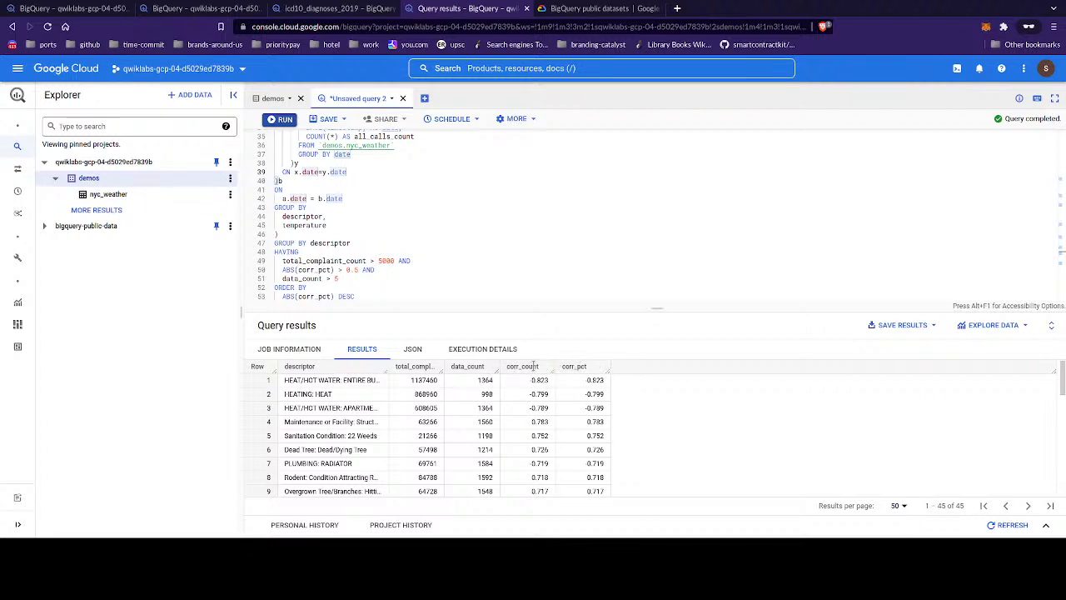
double_click(534, 367)
- Replace the query with the version correlating 311 complaints with wind_speed, run it, and look through the results to the last row
left_click(419, 210)
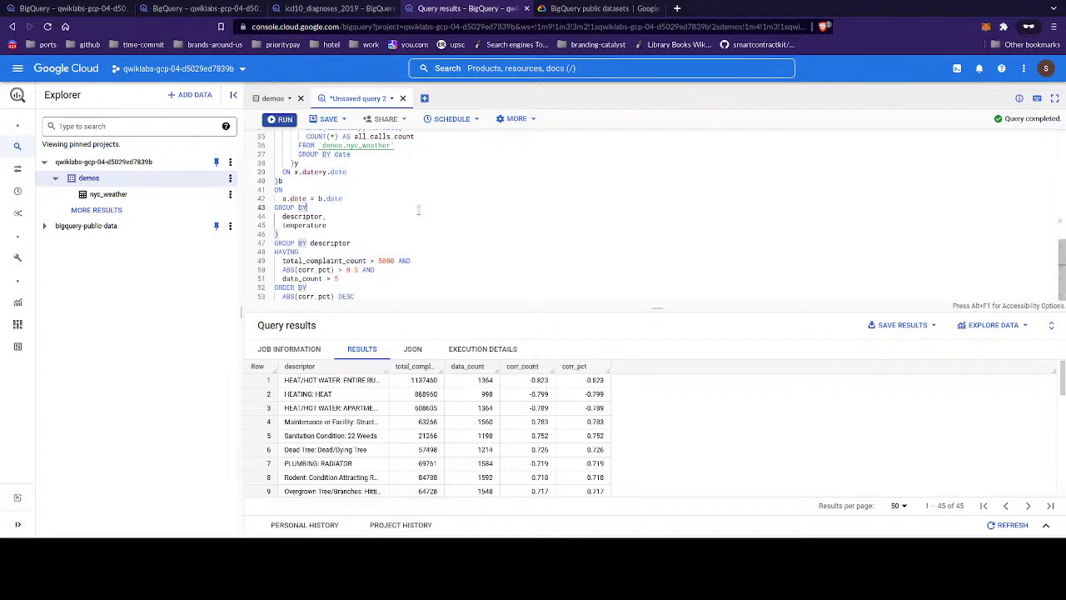
key("ctrl+a")
key("ctrl+v")
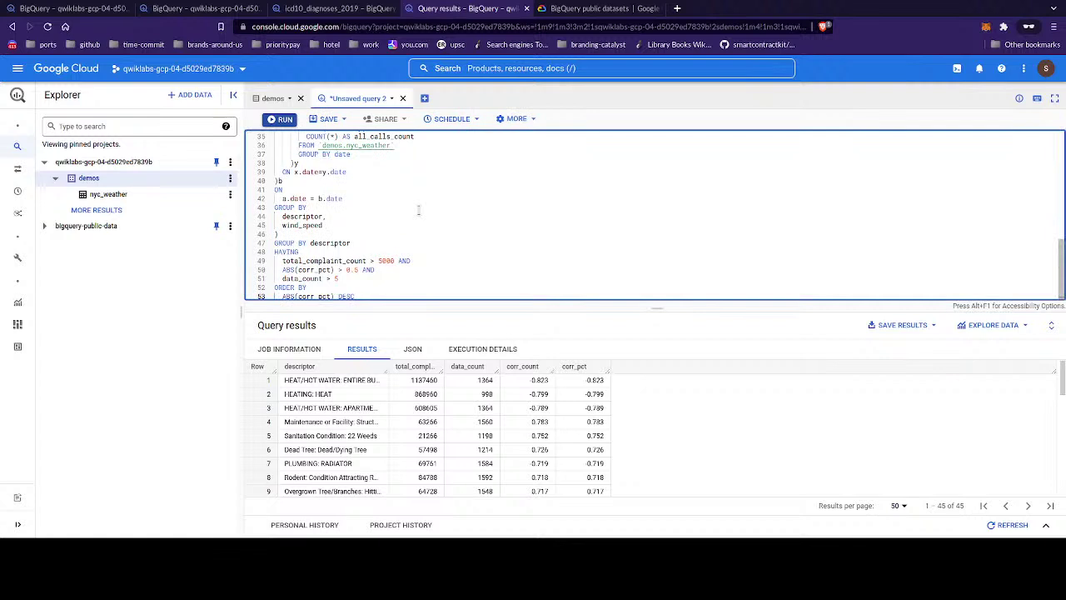
left_click(280, 119)
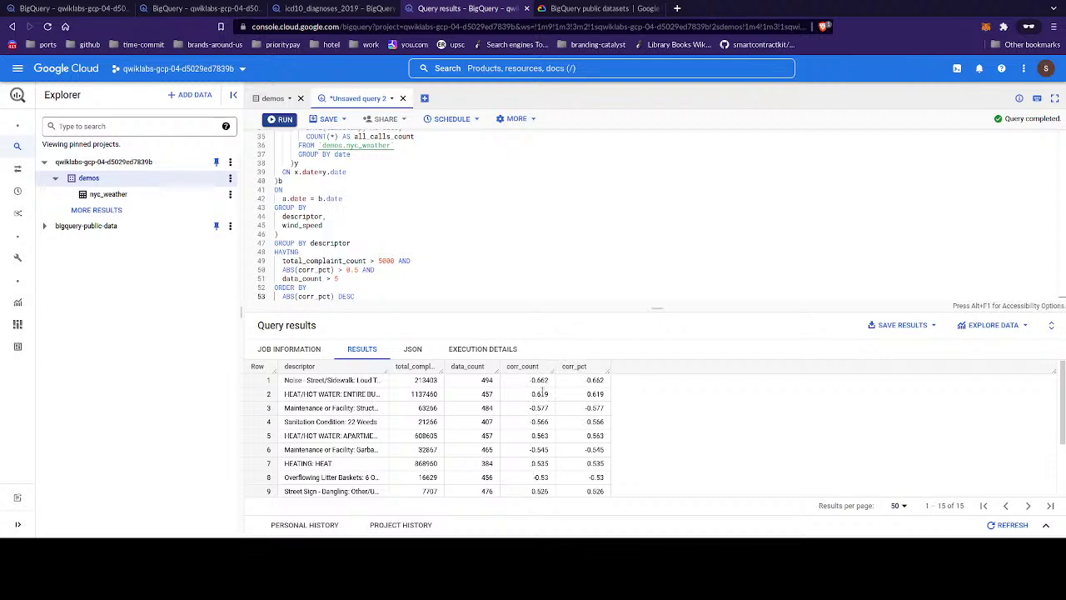
scroll(542, 387, "down", 3)
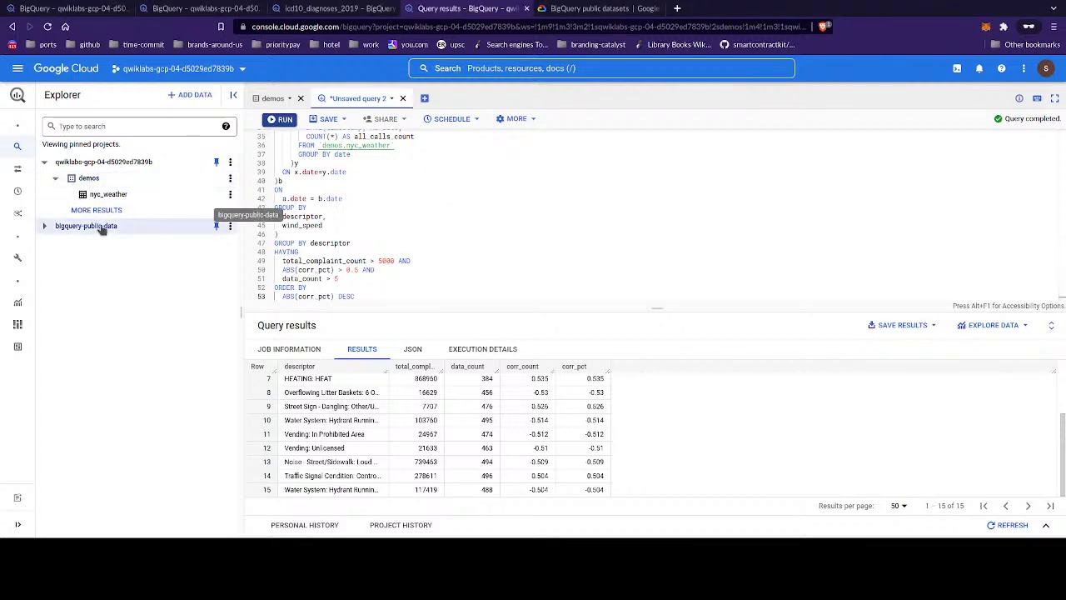
- Expand the bigquery-public-data project and browse its list of datasets
mouse_move(15, 213)
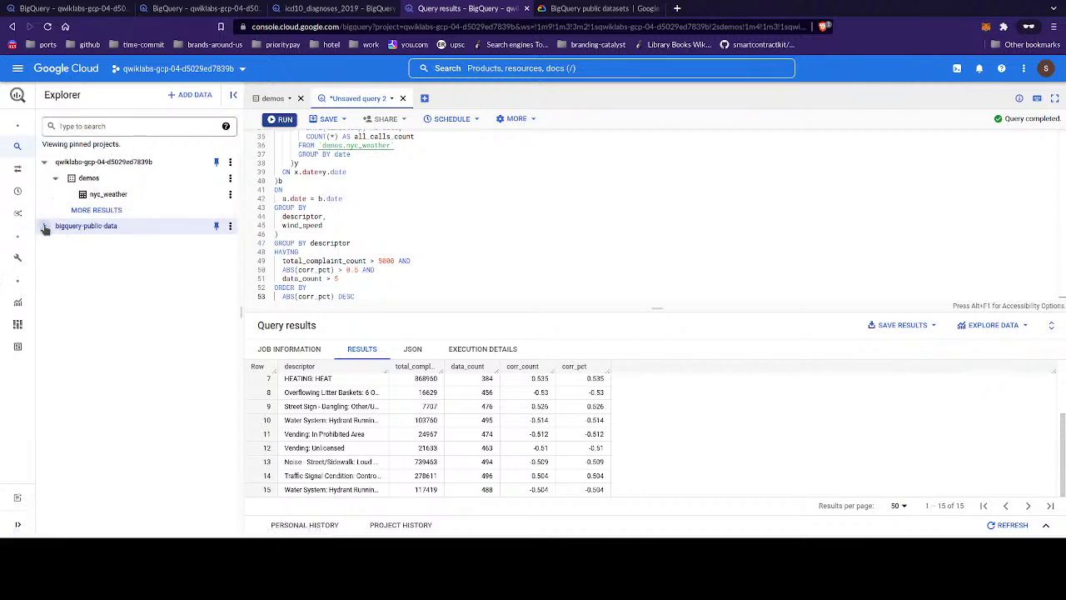
left_click(45, 227)
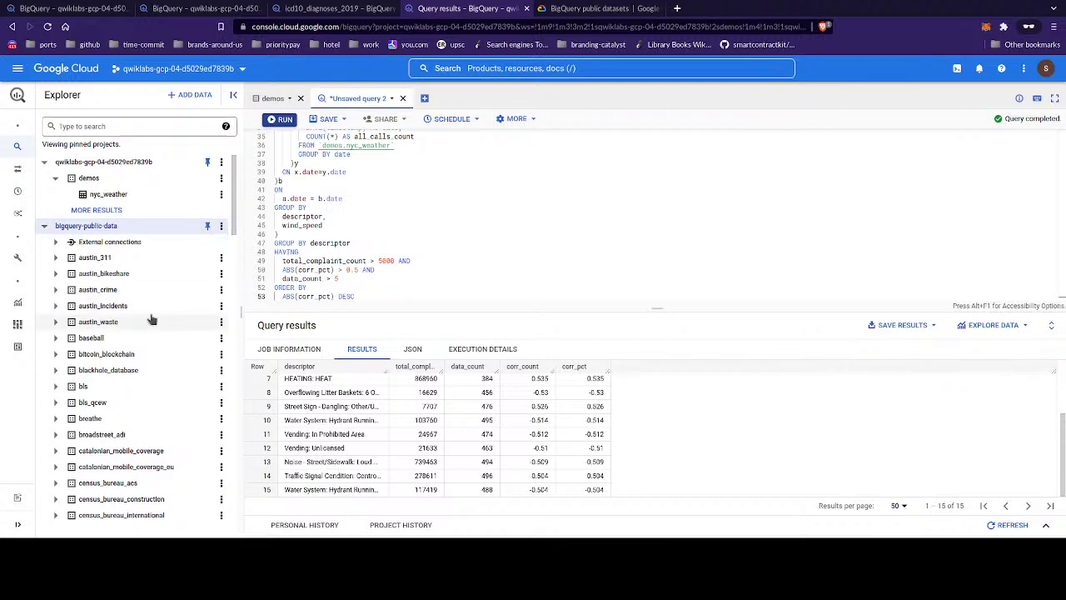
scroll(152, 319, "down", 1)
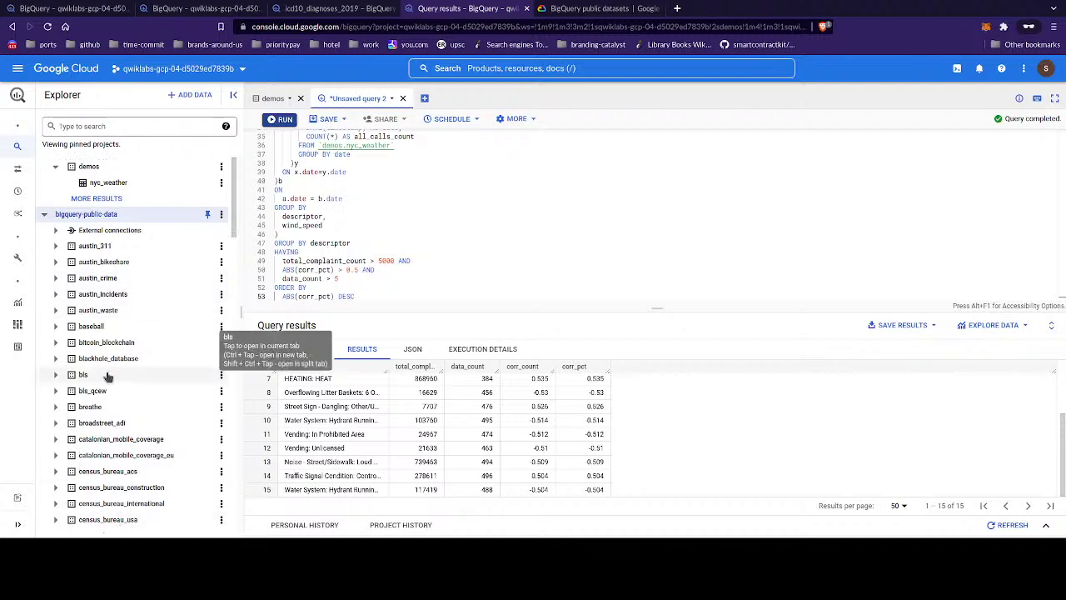
scroll(107, 374, "down", 5)
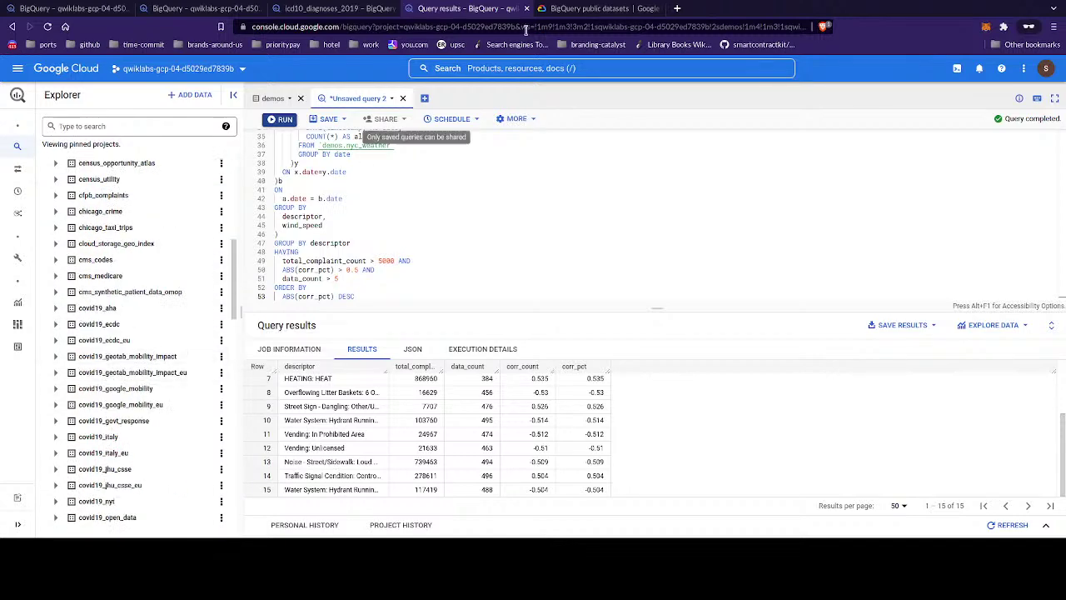
- Switch to the BigQuery public datasets documentation and review the table of bigquery-public-data:samples tables
left_click(598, 10)
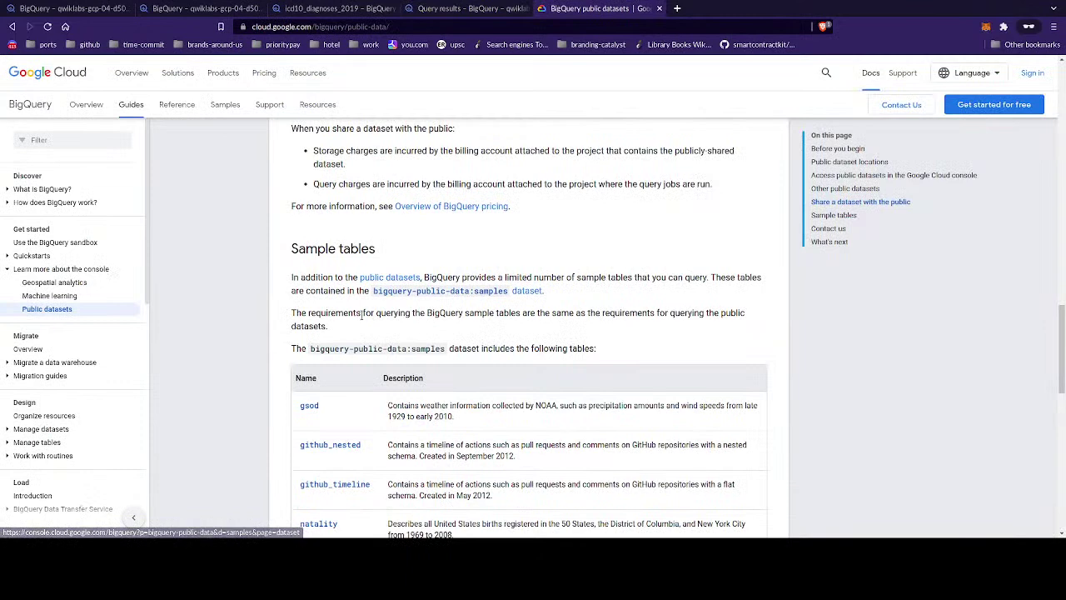
scroll(361, 314, "down", 2)
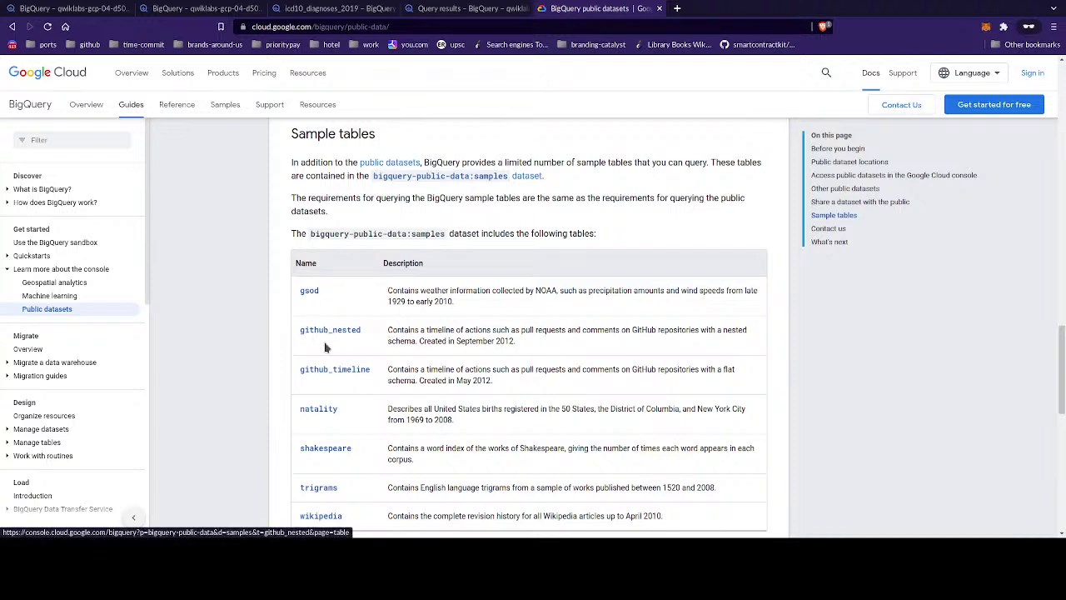
scroll(340, 423, "down", 1)
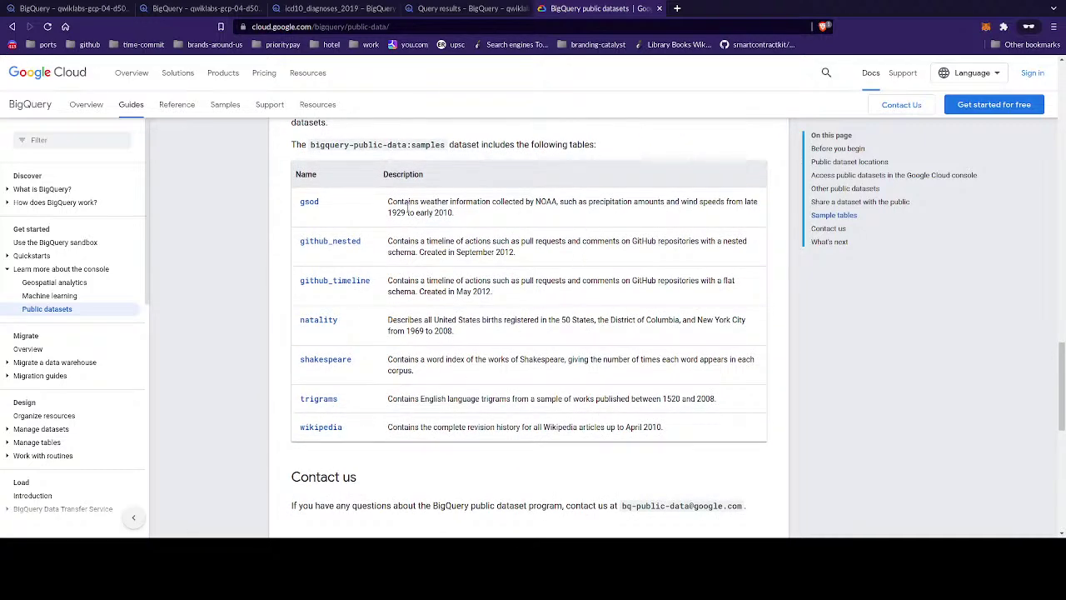
- Return to the BigQuery console and browse the public datasets further, through the covid19 and crypto entries
left_click(448, 10)
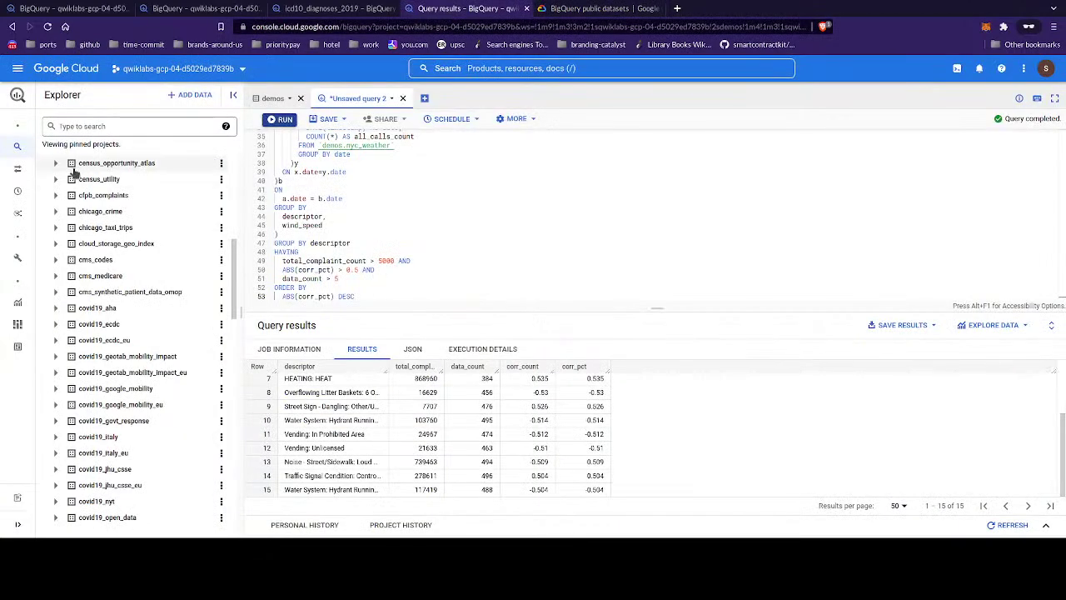
scroll(81, 172, "up", 3)
scroll(73, 175, "down", 4)
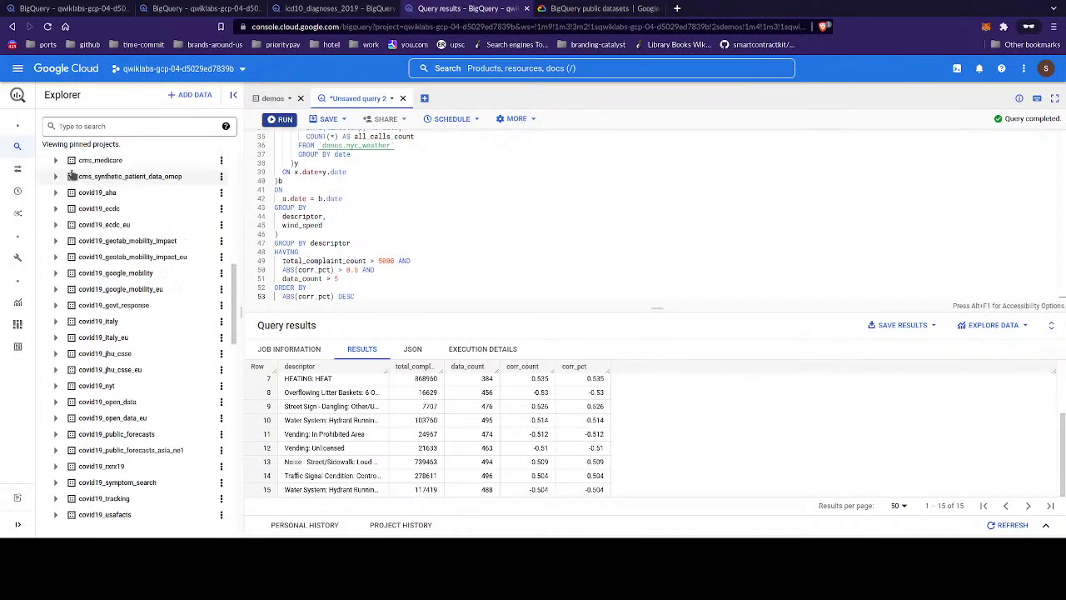
scroll(72, 175, "down", 3)
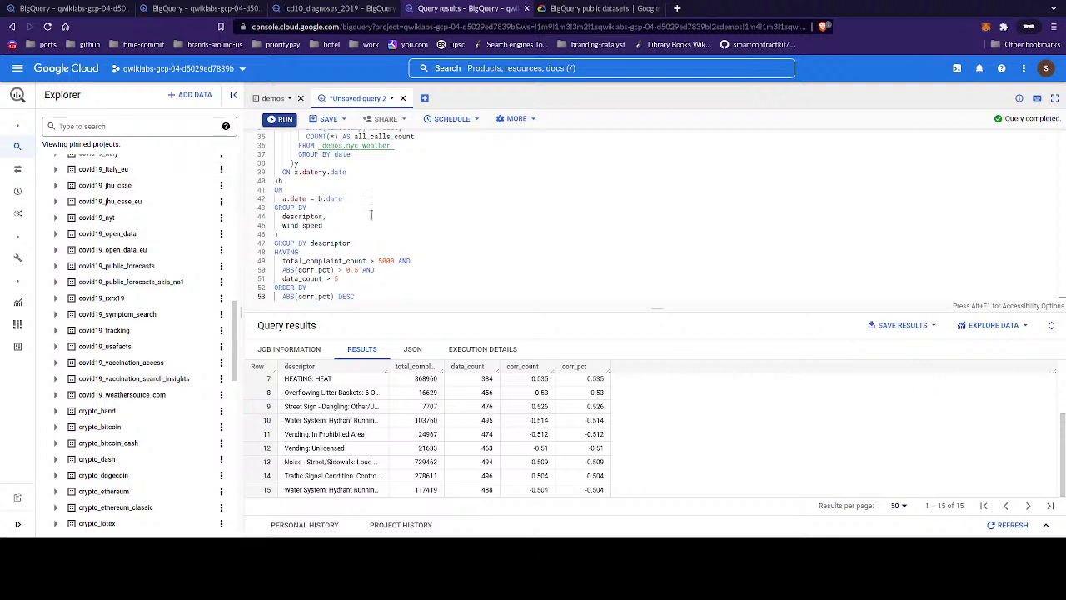
- Examine the descriptor, total_complaint_count and data_count expressions in the wind_speed query's outer SELECT against their result columns
scroll(449, 260, "up", 10)
scroll(450, 260, "up", 1)
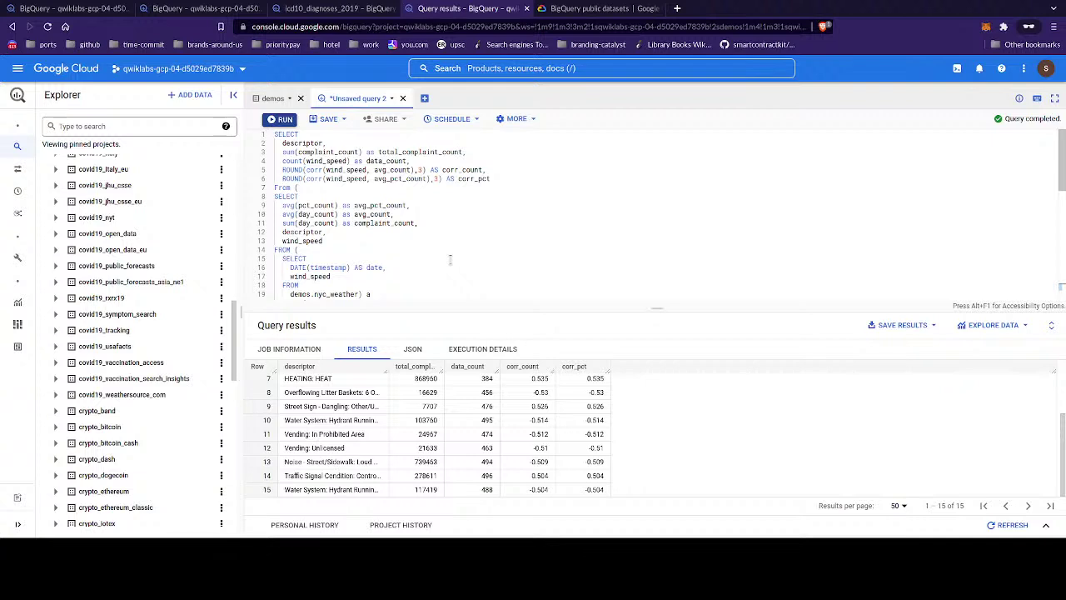
double_click(281, 143)
left_click(302, 152)
left_click_drag(301, 153, 374, 152)
left_click(373, 152)
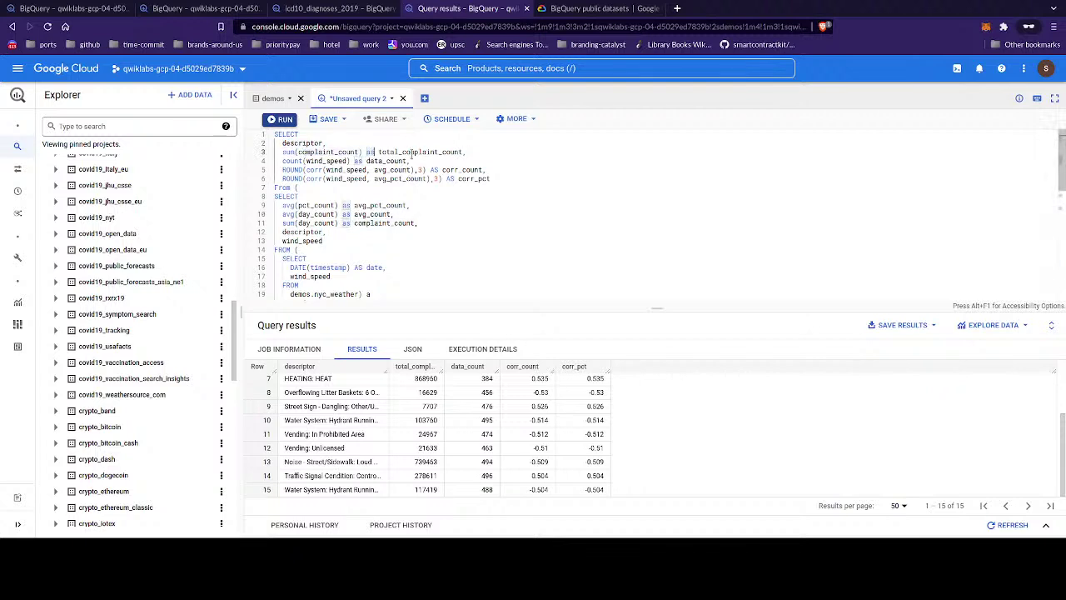
double_click(427, 367)
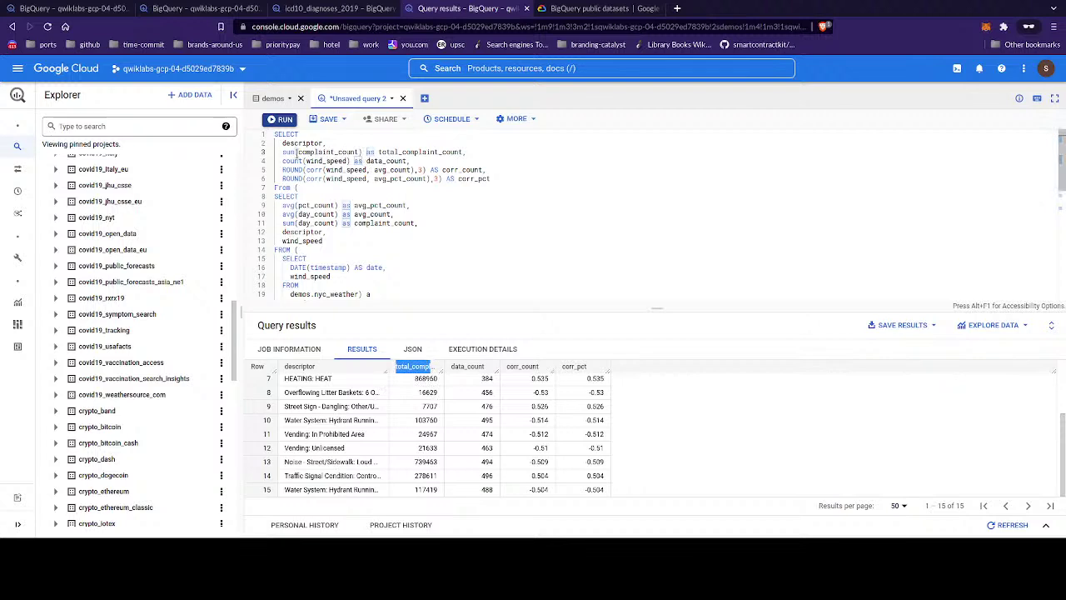
left_click(286, 152)
double_click(292, 160)
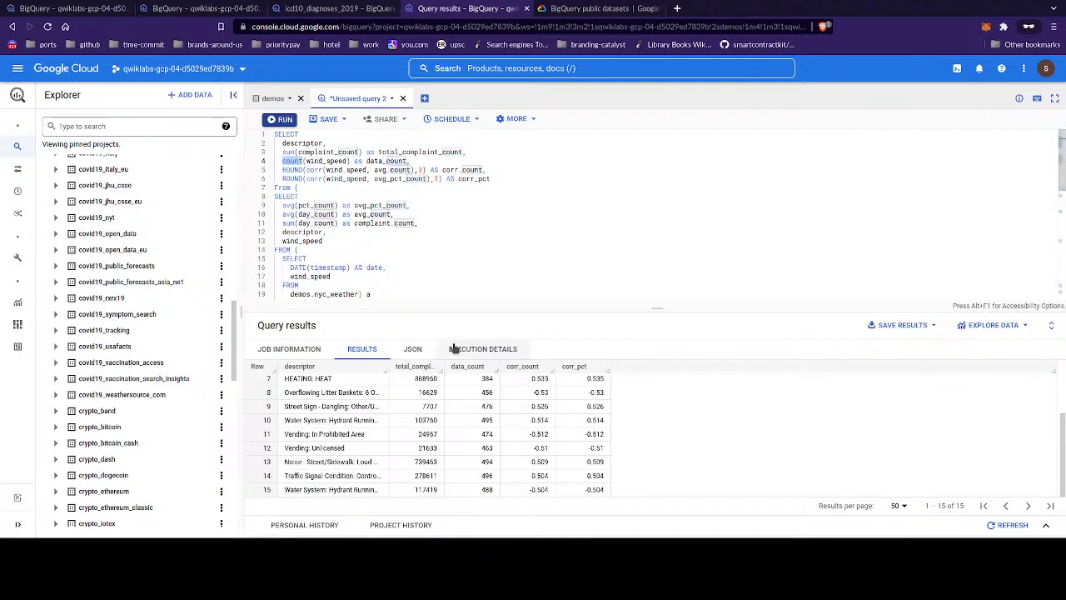
double_click(487, 378)
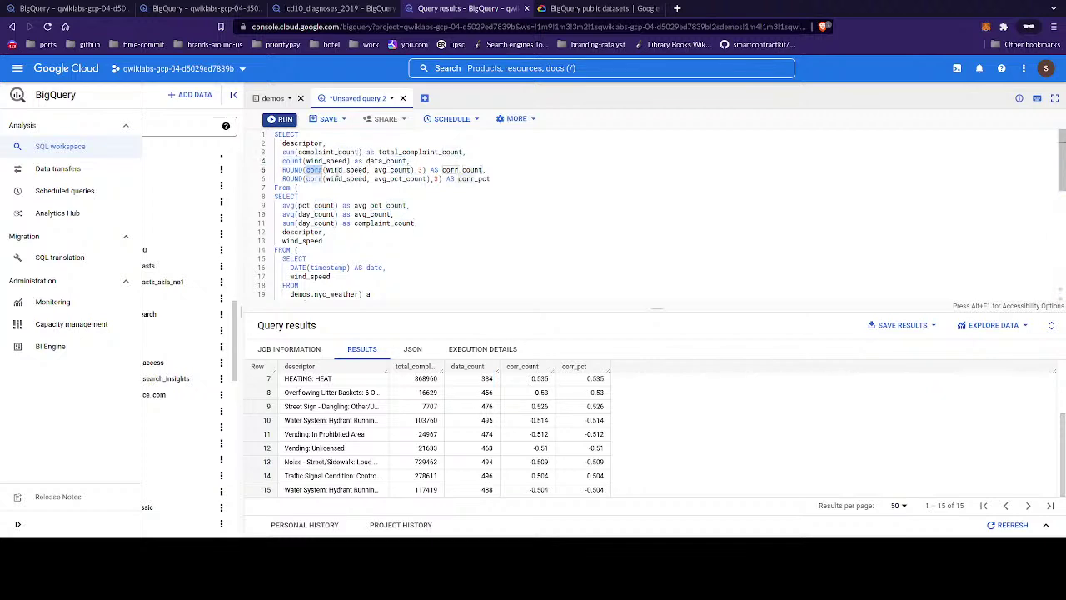
- Examine the rounded corr expressions on wind_speed that define corr_count and corr_pct in the outer SELECT
double_click(344, 170)
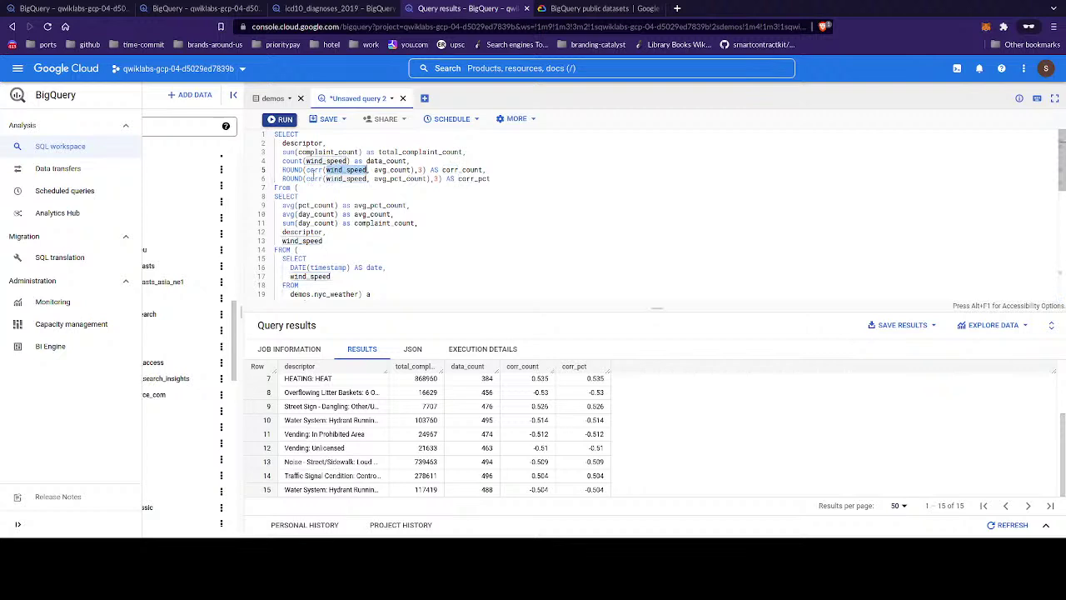
left_click(308, 178)
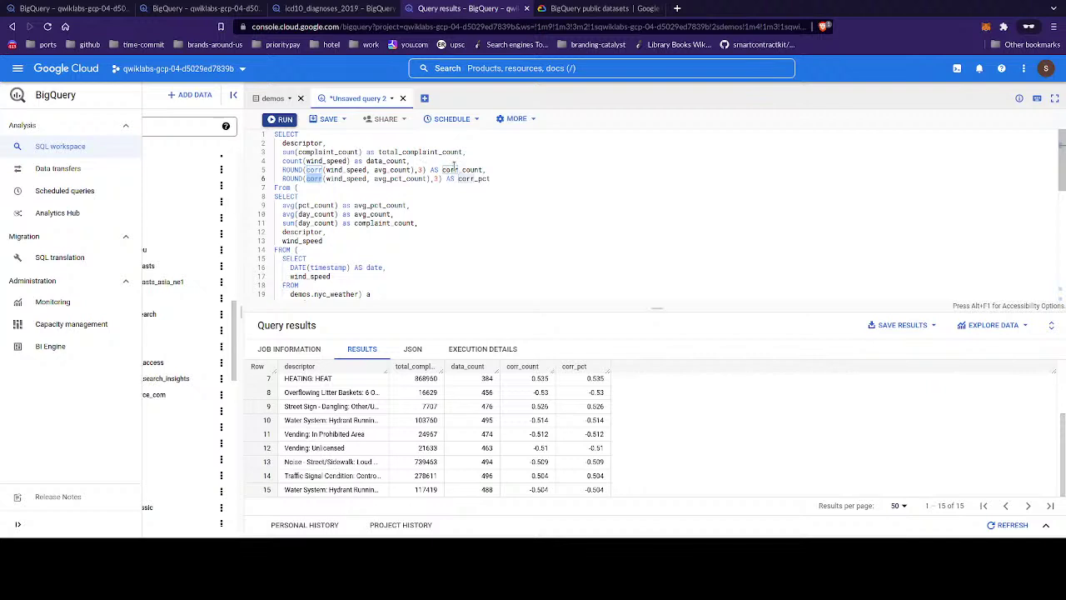
double_click(457, 169)
left_click(472, 187)
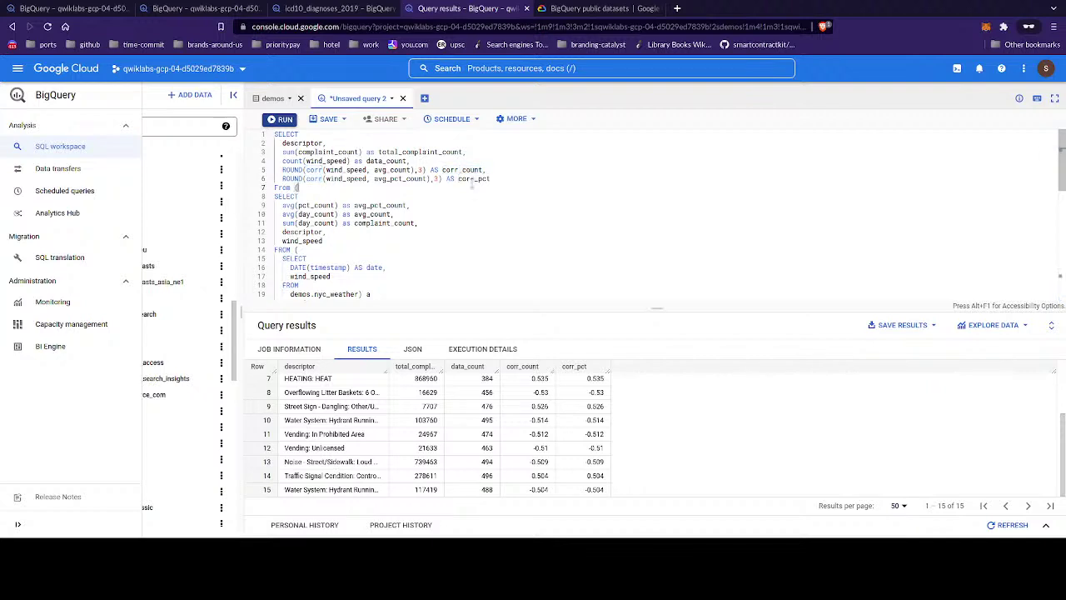
double_click(473, 178)
- Examine the nested subqueries on nyc_weather and 311_service_requests, continuing through the joins, grouping, HAVING filters and final ordering
left_click(314, 188)
left_click_drag(314, 188, 342, 276)
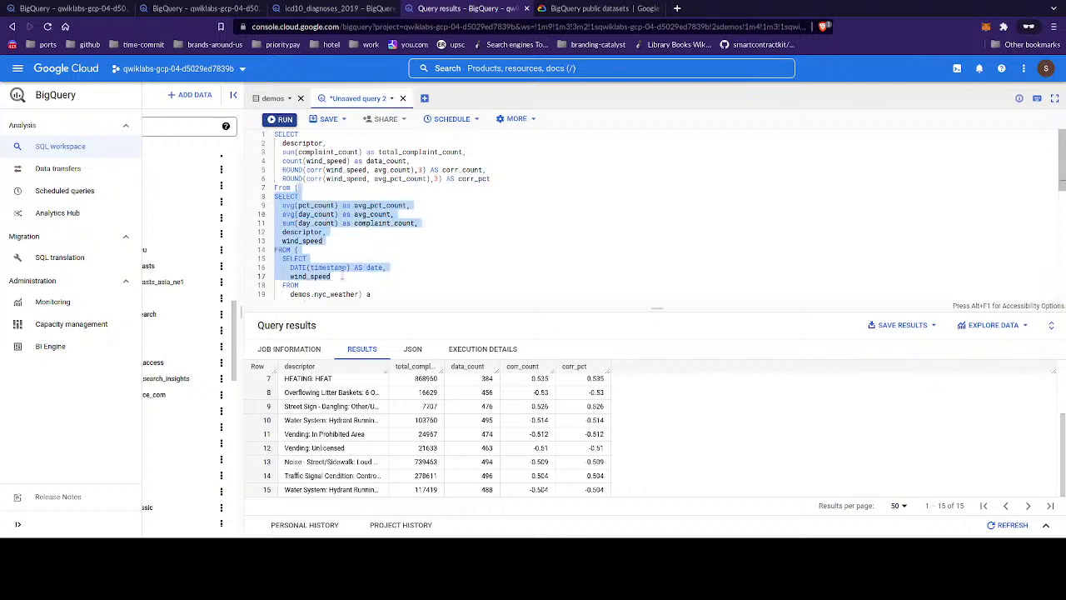
scroll(342, 276, "down", 3)
scroll(342, 277, "up", 1)
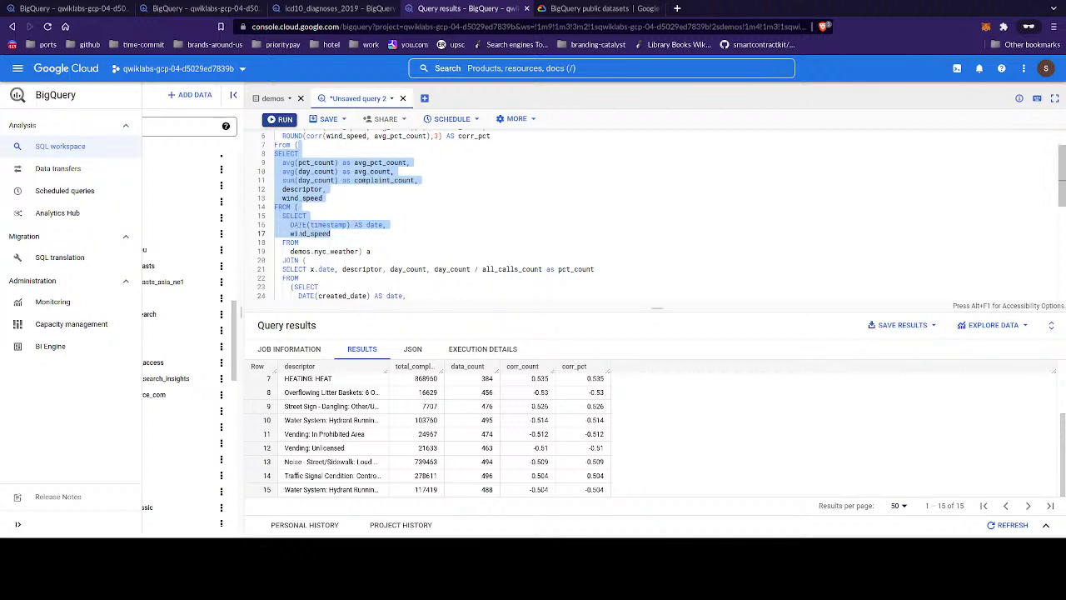
left_click(345, 190)
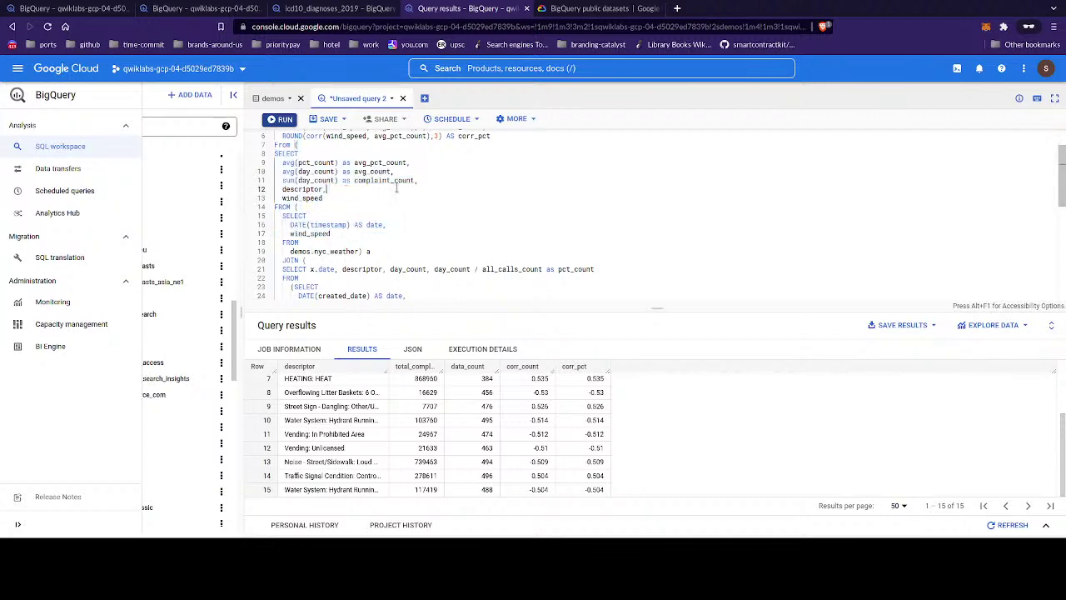
left_click_drag(417, 188, 354, 204)
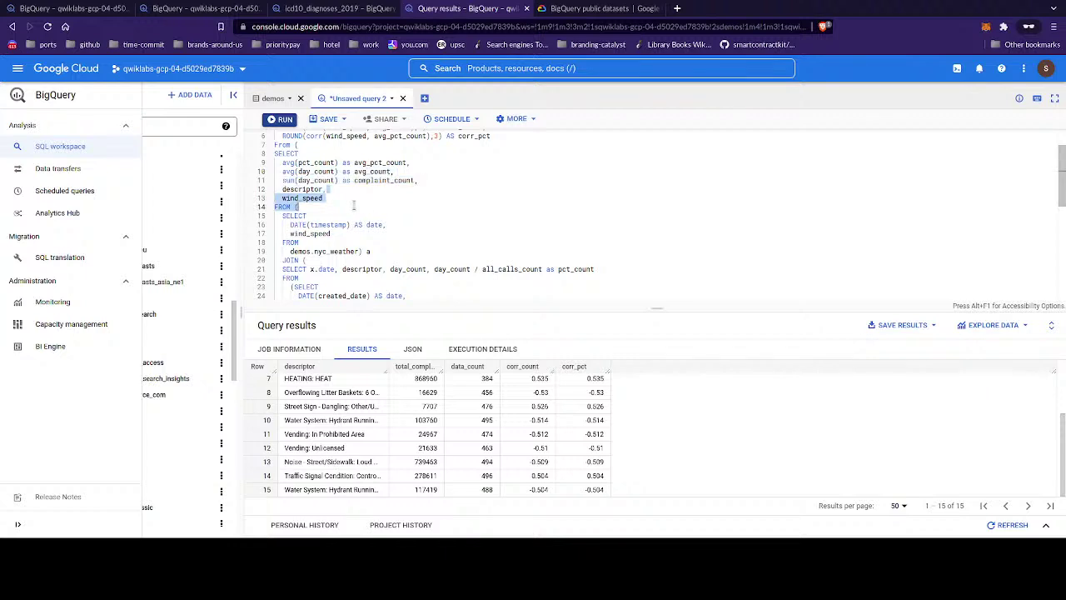
left_click(351, 224)
scroll(350, 225, "down", 2)
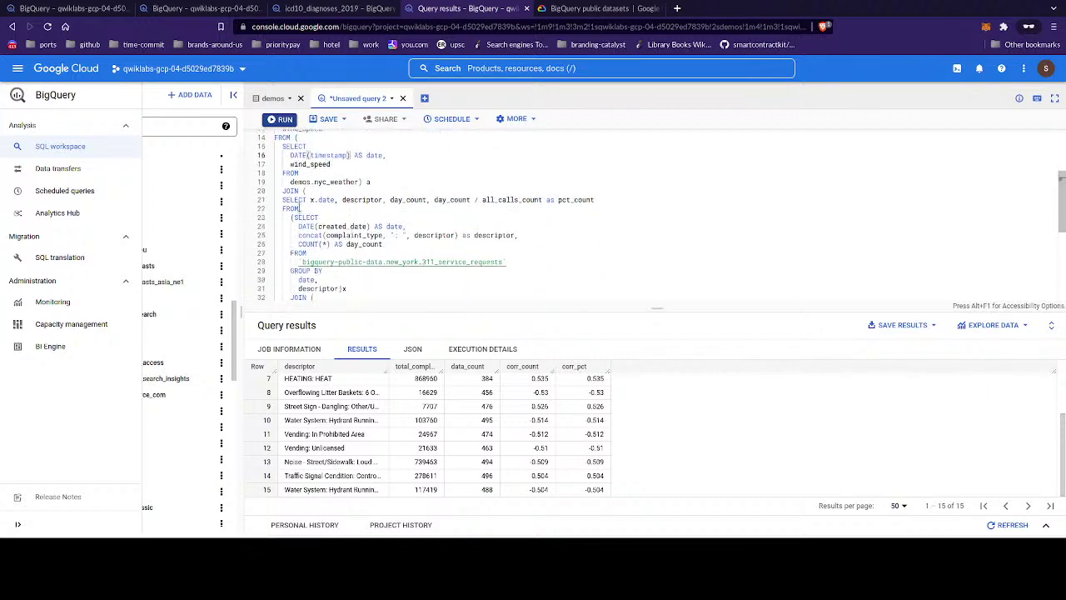
left_click(339, 173)
double_click(349, 183)
scroll(517, 257, "down", 2)
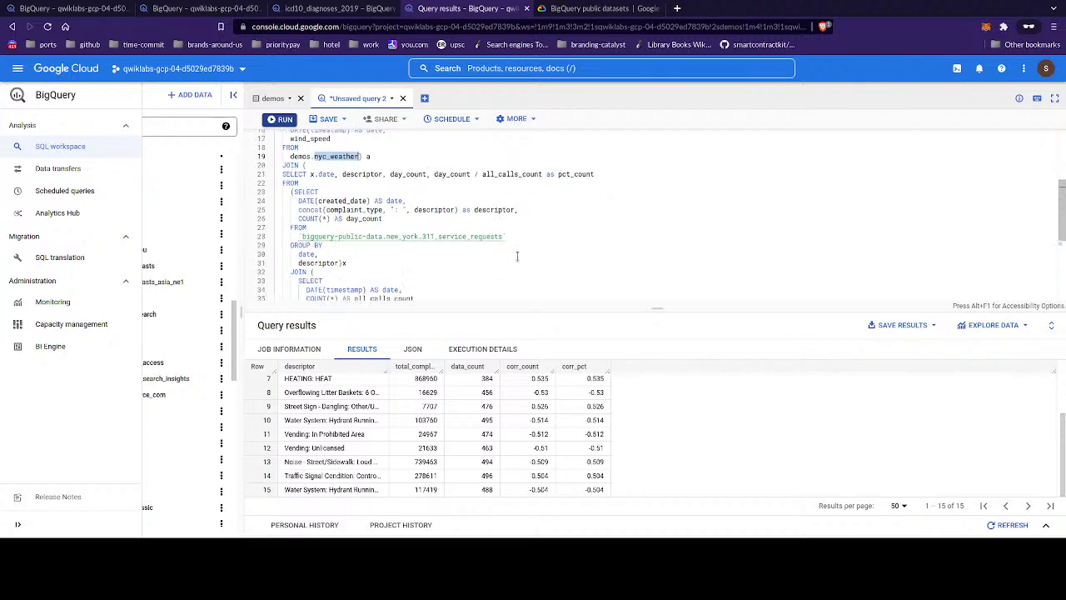
scroll(516, 256, "down", 5)
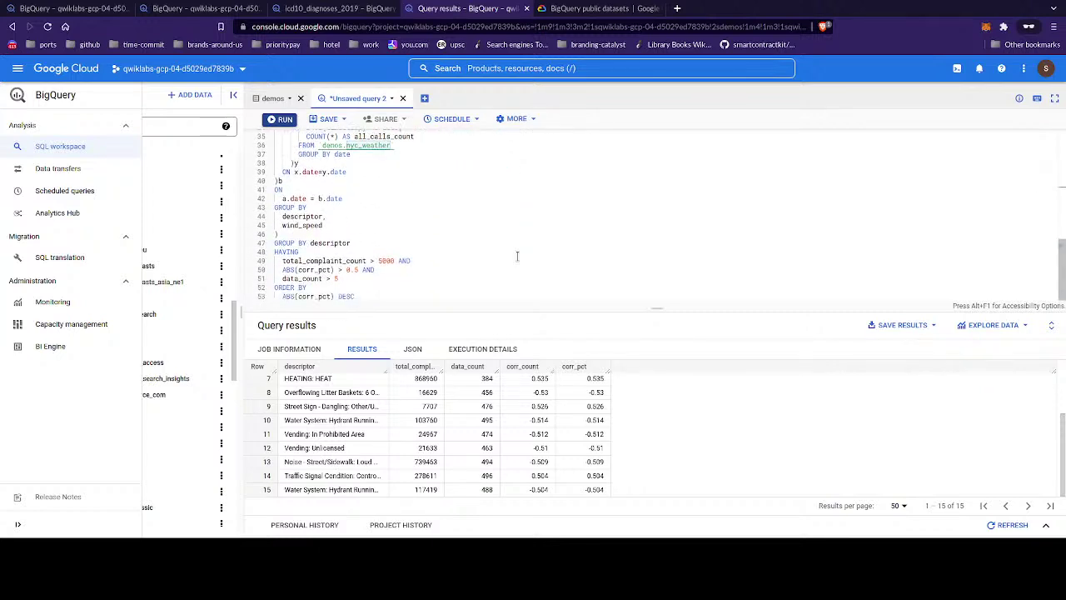